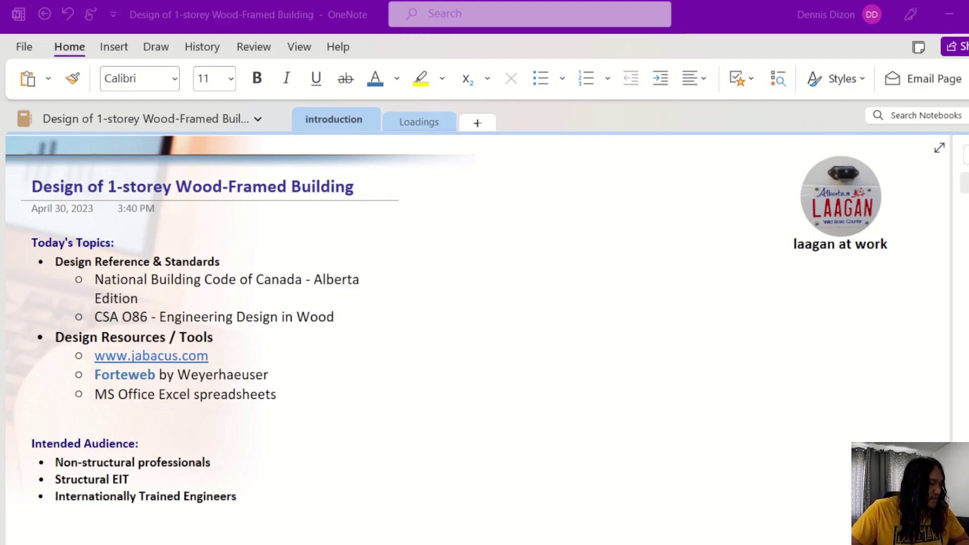
Change the page title to "Structural Design of 1-storey Wood-Framed Building in Canada"
click(32, 186)
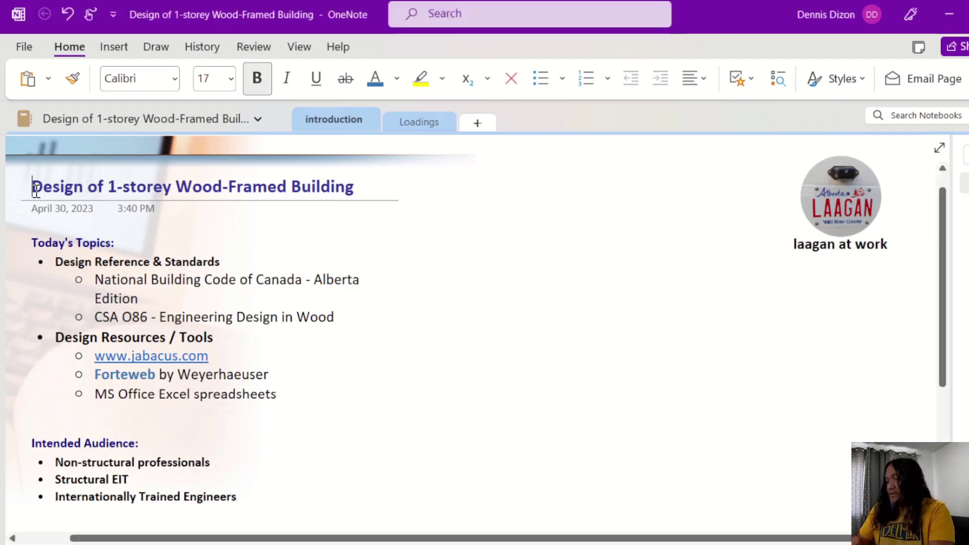
text(Structural)
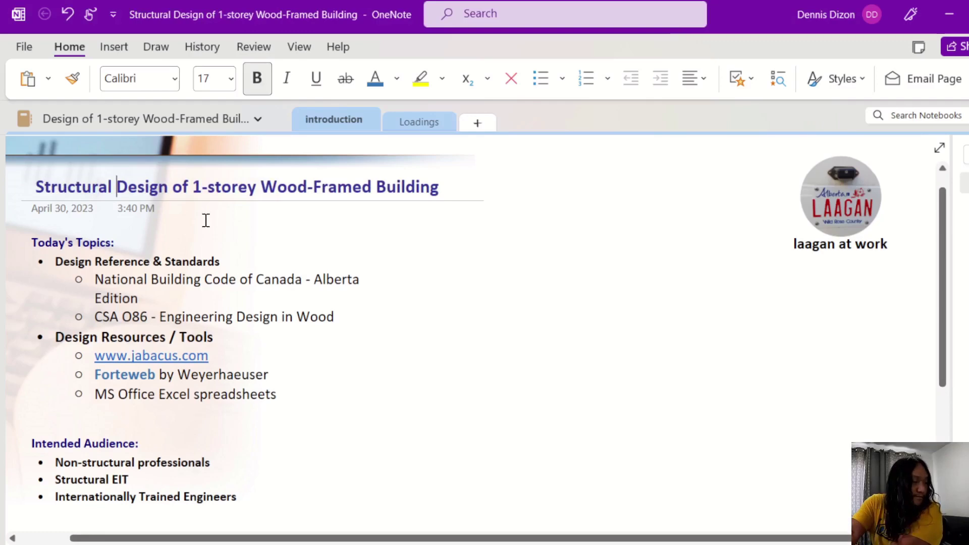
click(446, 182)
text(in )
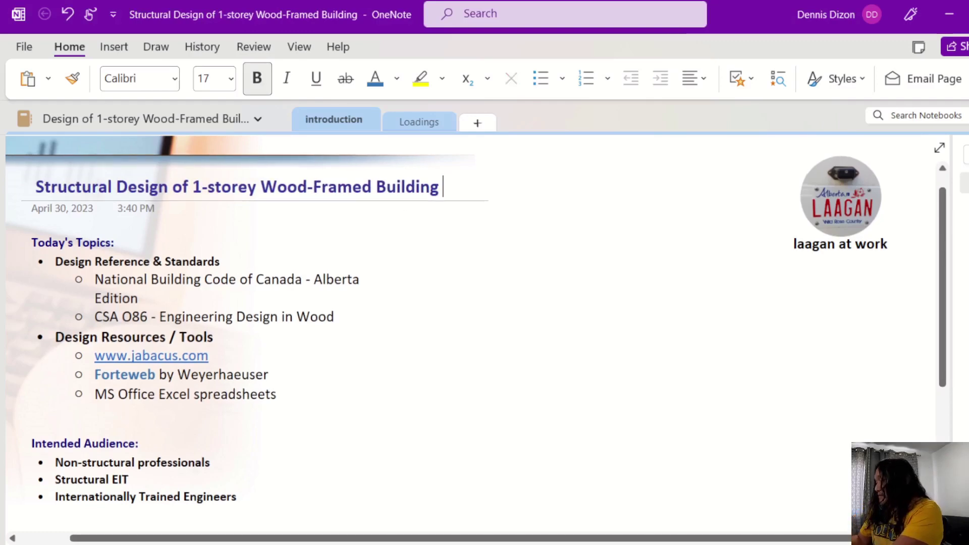
text(Canada)
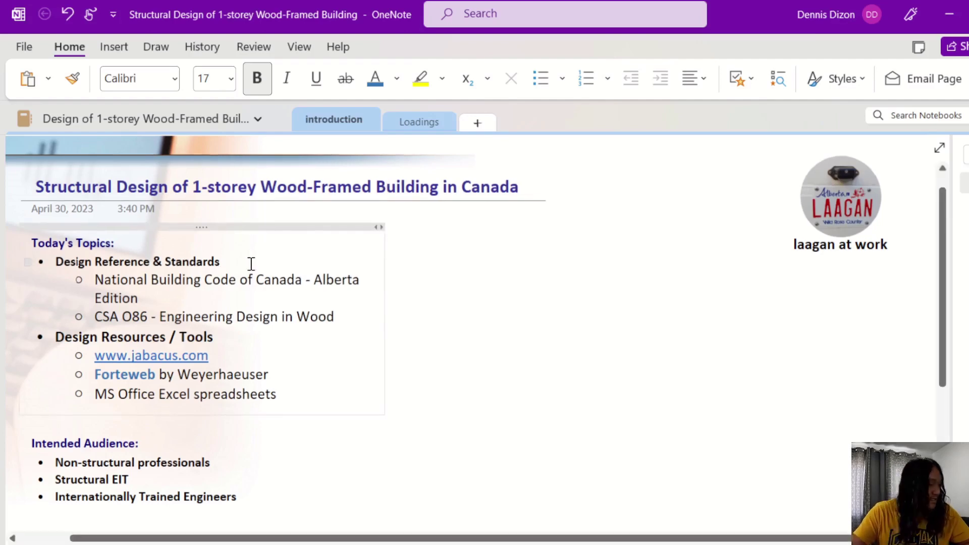
Remove the word "Office" from the MS Office Excel spreadsheets bullet under Design Resources / Tools
click(157, 393)
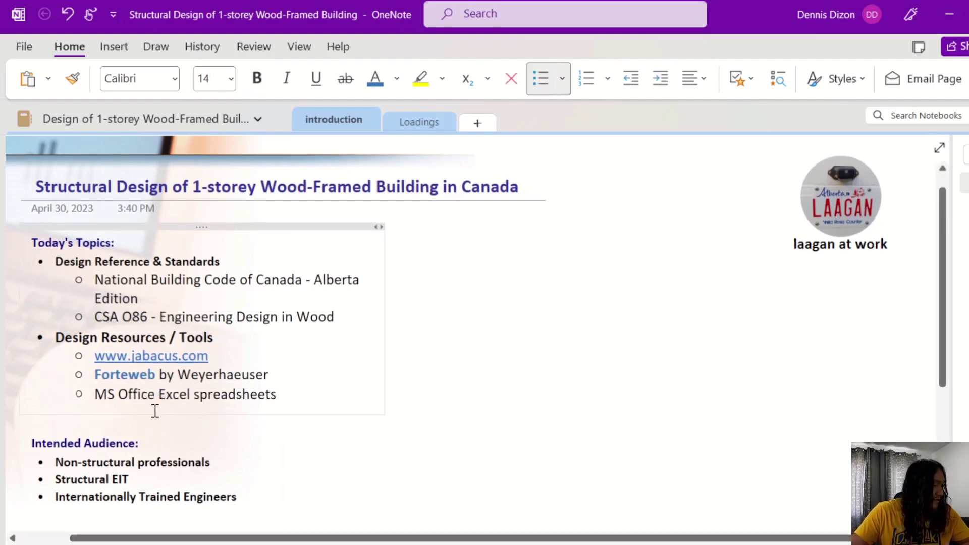
key(BackSpace)
key(BackSpace)
key(BackSpace)
key(BackSpace)
key(BackSpace)
key(BackSpace)
key(BackSpace)
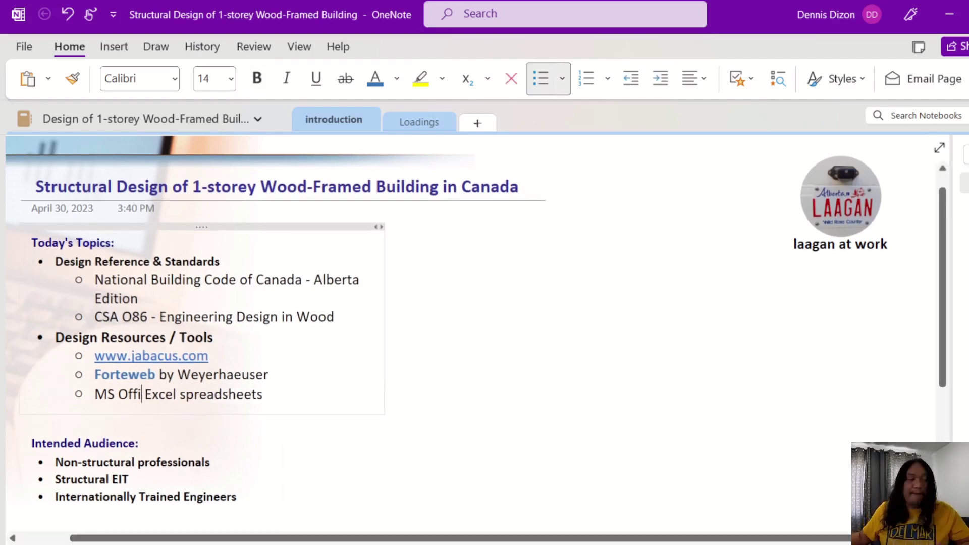
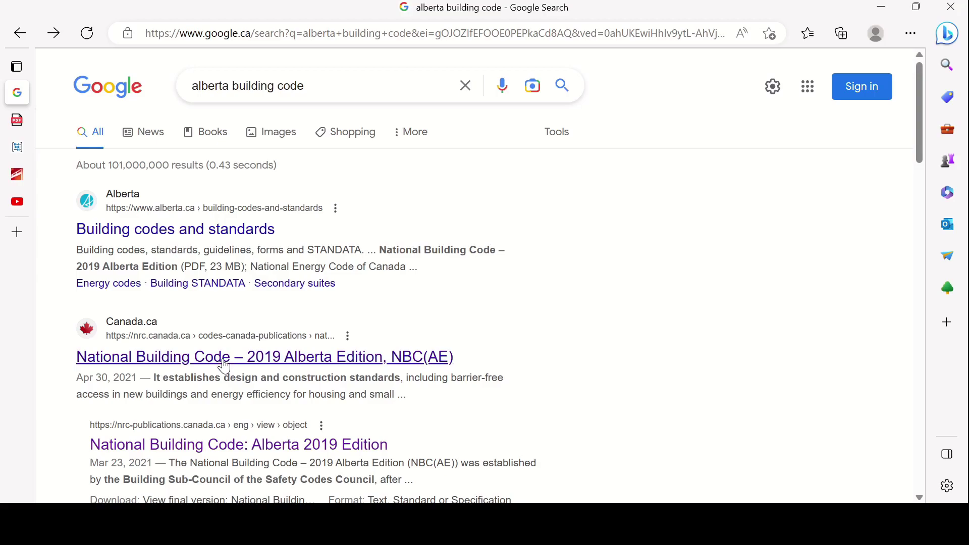
Open the NRC page for the National Building Code – 2019 Alberta Edition from the search results and examine its available formats
click(225, 367)
scroll(276, 349, down, 8)
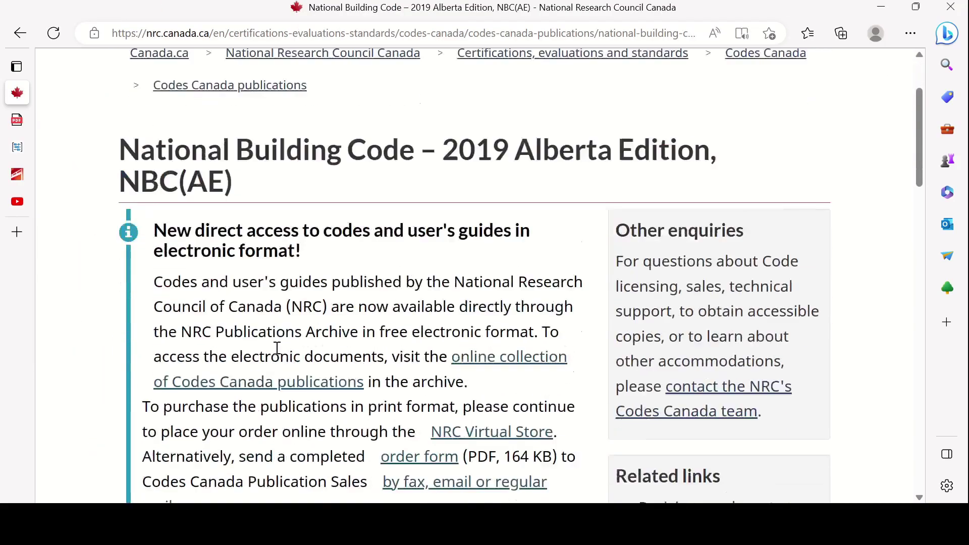
scroll(277, 348, down, 15)
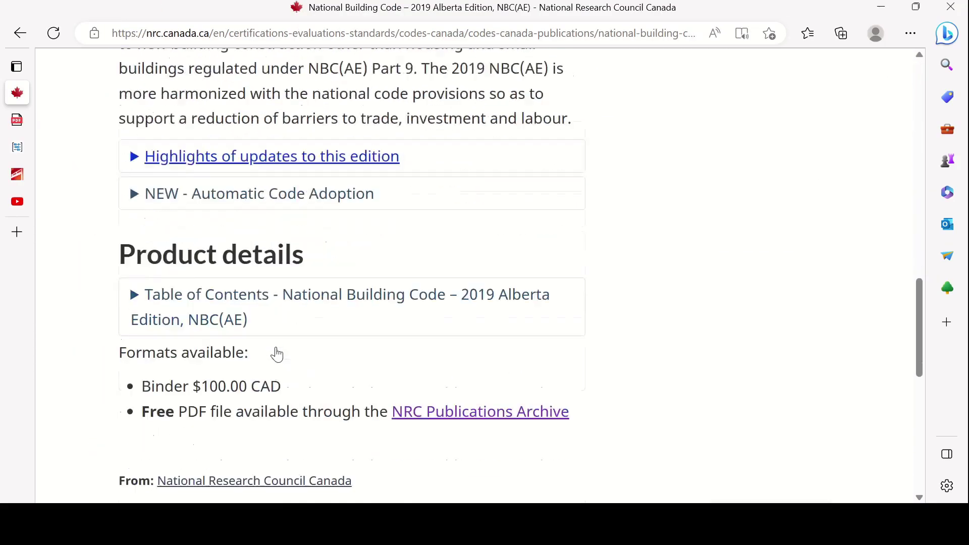
scroll(276, 354, up, 2)
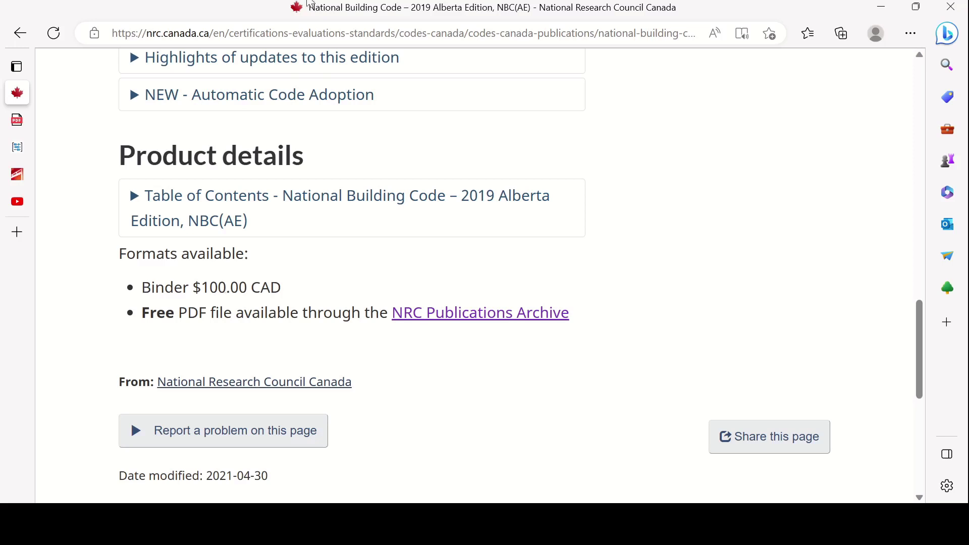
drag(146, 287, 295, 284)
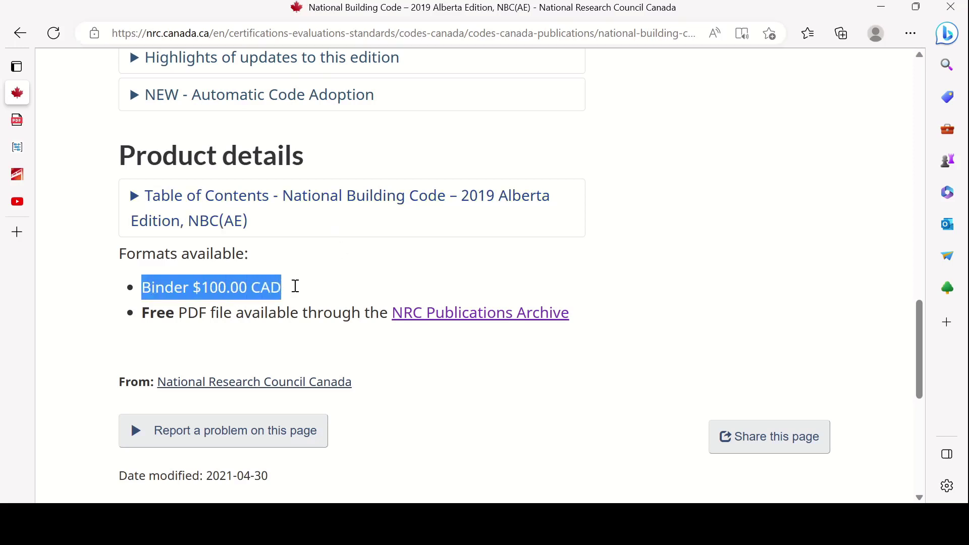
click(420, 287)
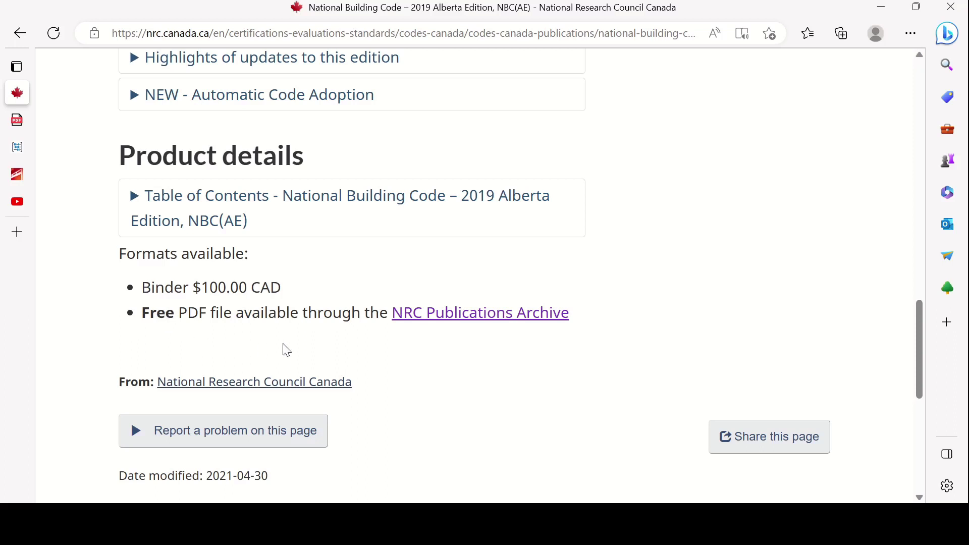
Open the code's record in the NRC Publications Archive and view its download details
click(457, 320)
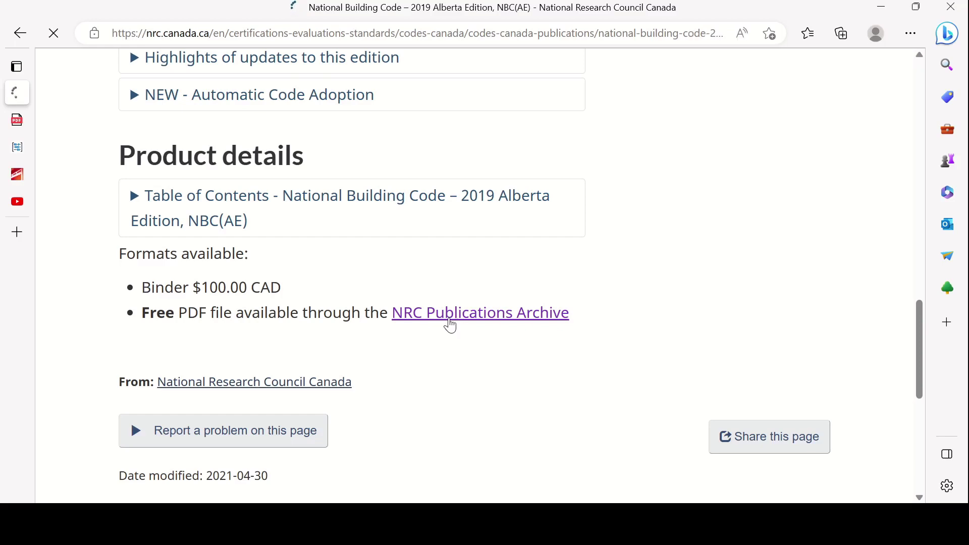
scroll(452, 326, down, 3)
scroll(452, 326, up, 1)
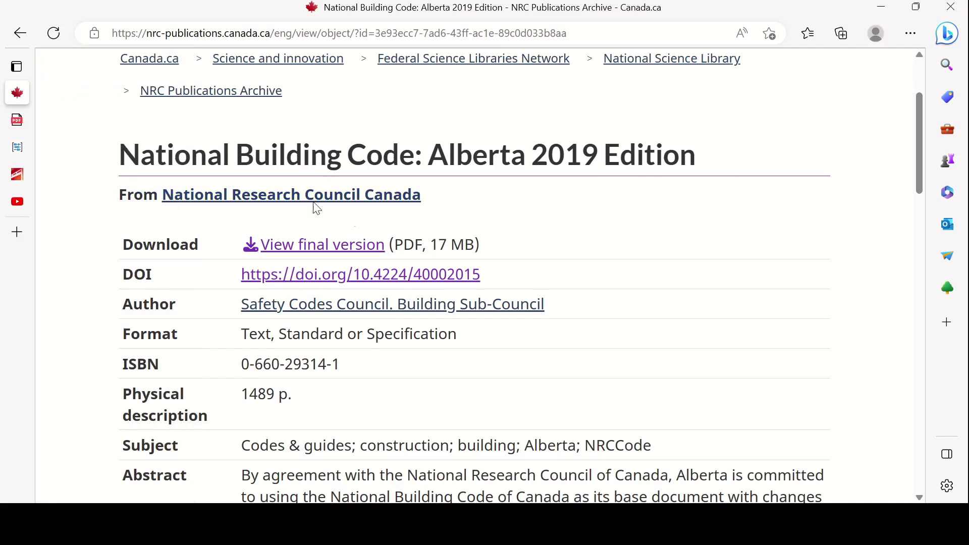
Switch to the open National Building Code 2019 Alberta Edition Volume 1 PDF and look through its table of contents
mouse_move(16, 96)
mouse_move(21, 128)
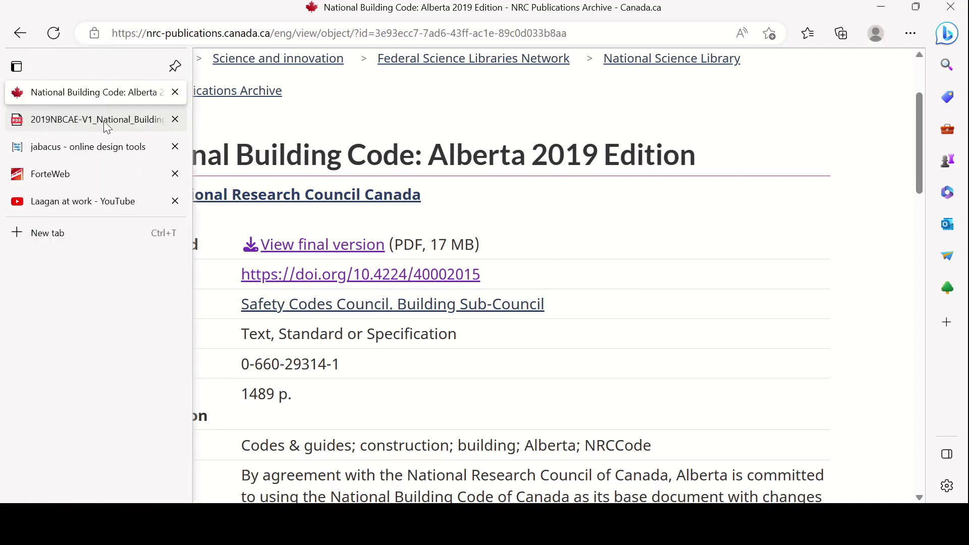
click(101, 121)
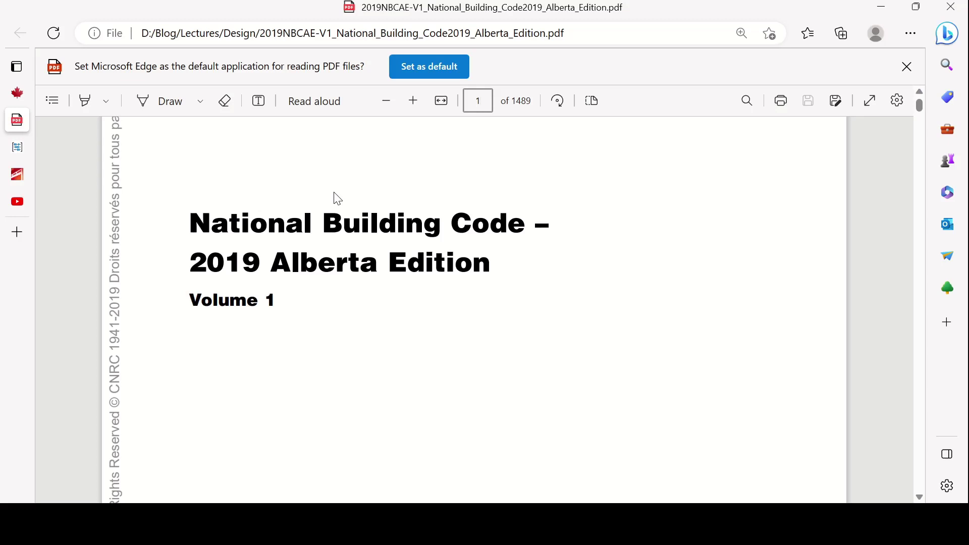
scroll(338, 199, down, 3)
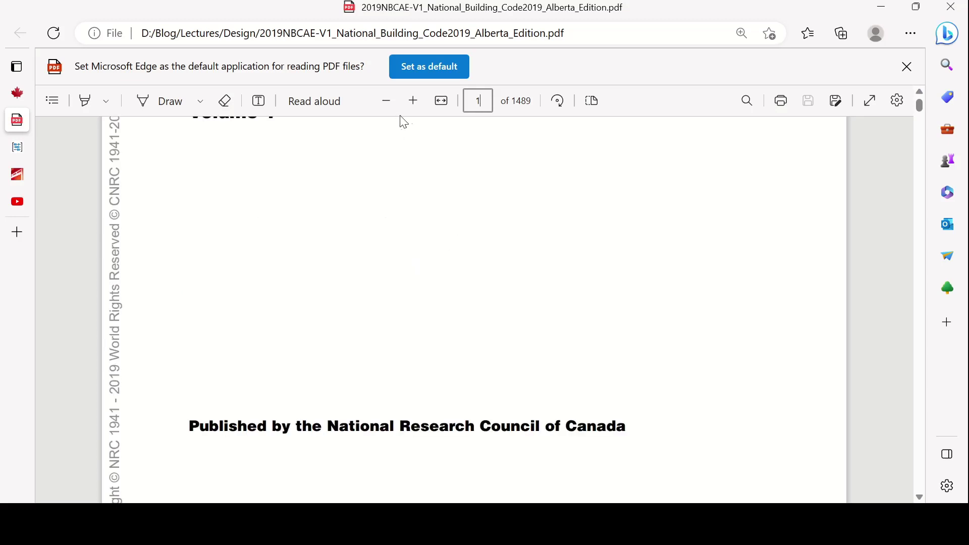
click(473, 101)
scroll(461, 223, down, 15)
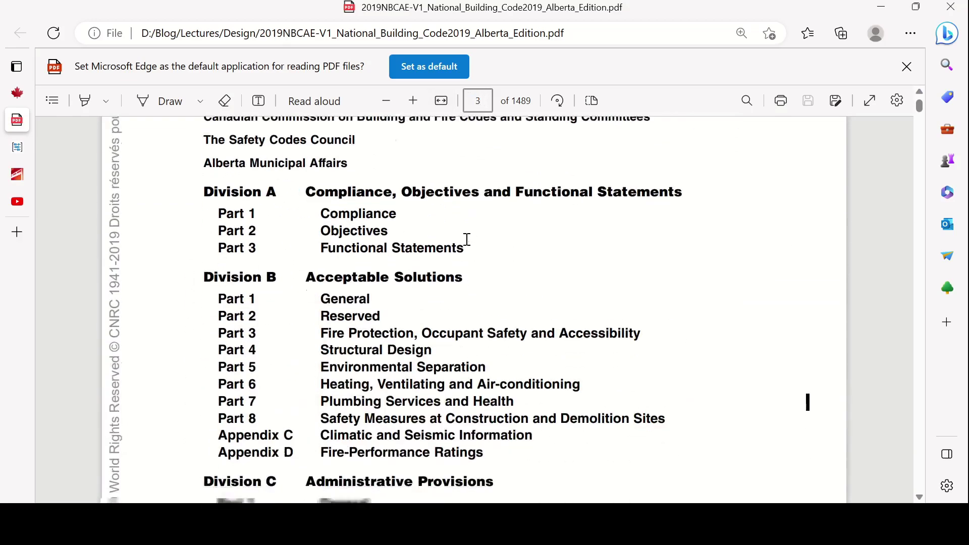
scroll(467, 240, down, 12)
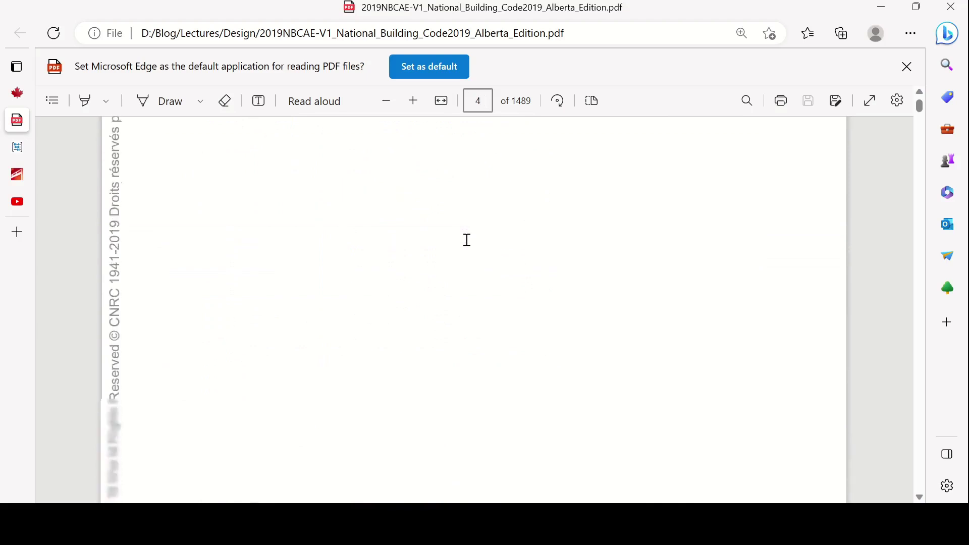
scroll(465, 237, down, 8)
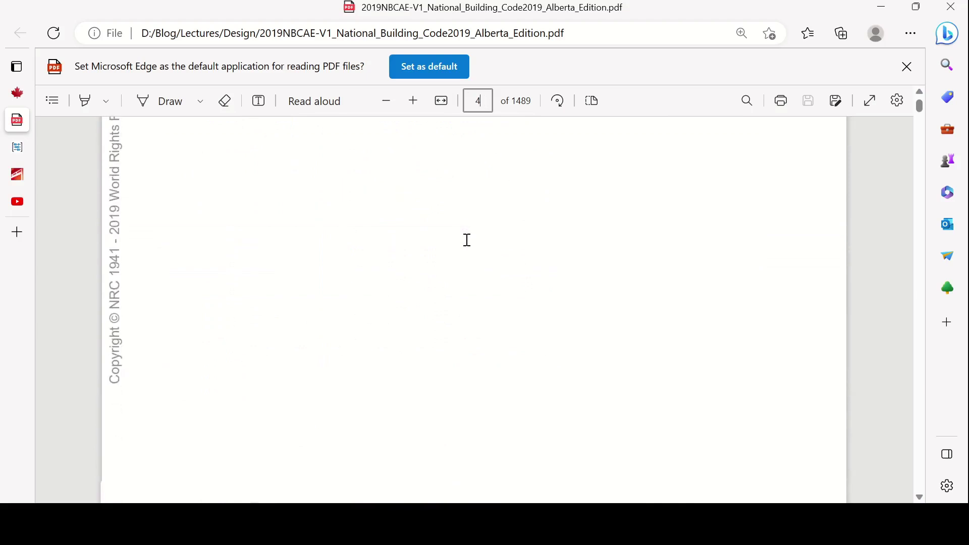
Go to page 393 of the PDF and examine the section list of Part 4 Structural Design
click(481, 106)
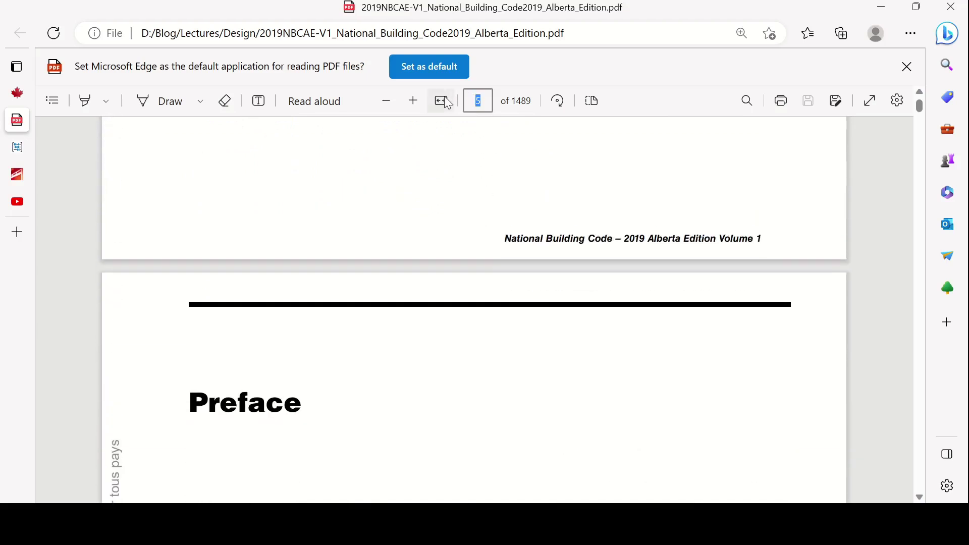
text(393)
key(Return)
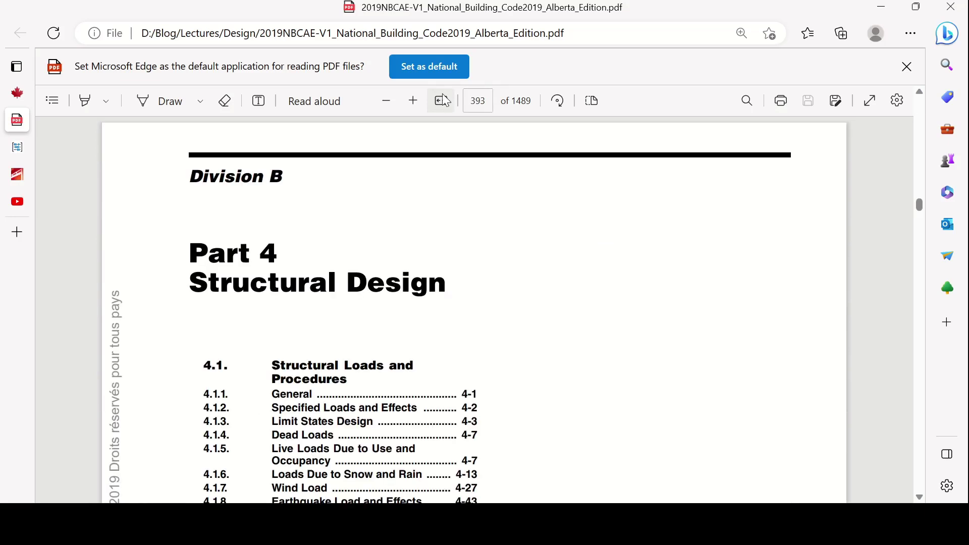
scroll(433, 328, down, 1)
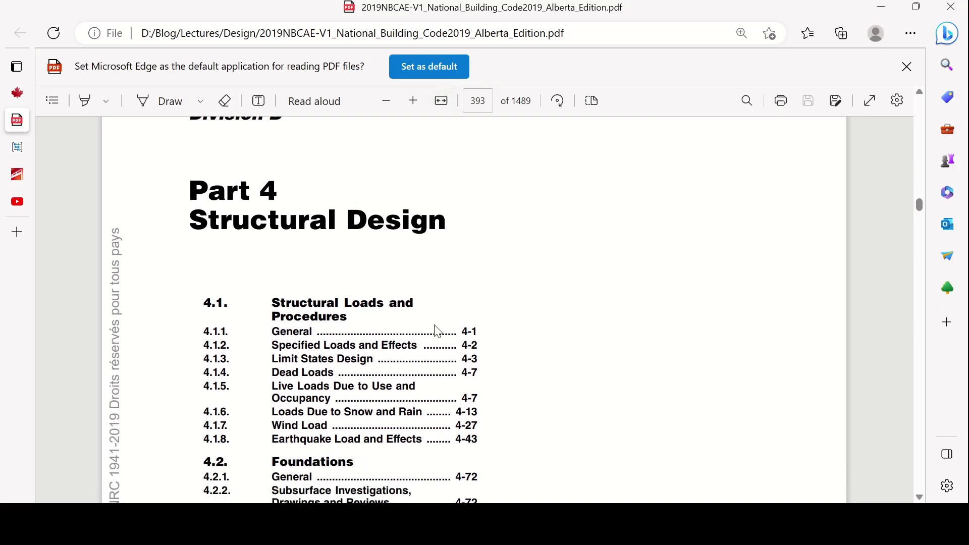
click(487, 99)
click(566, 211)
scroll(568, 237, down, 2)
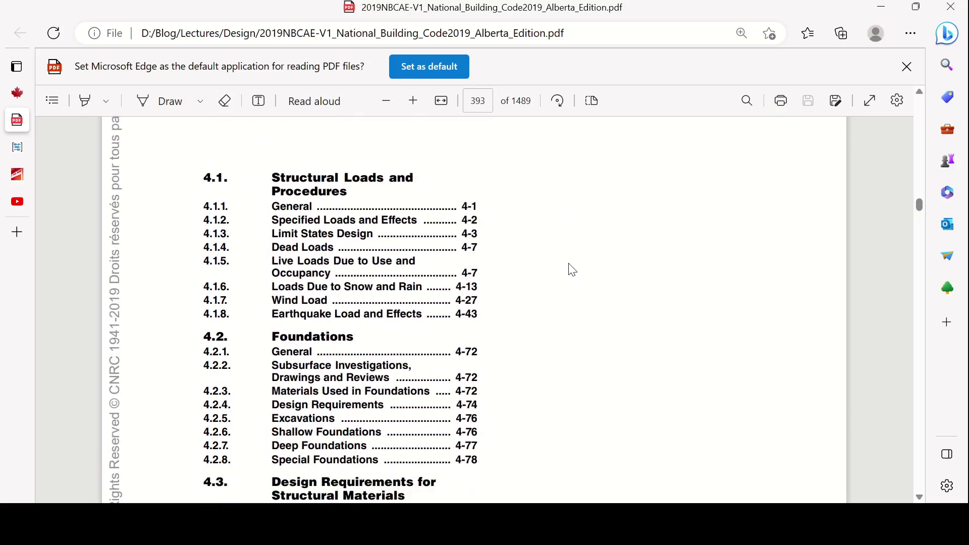
double_click(271, 204)
click(716, 344)
scroll(588, 324, down, 3)
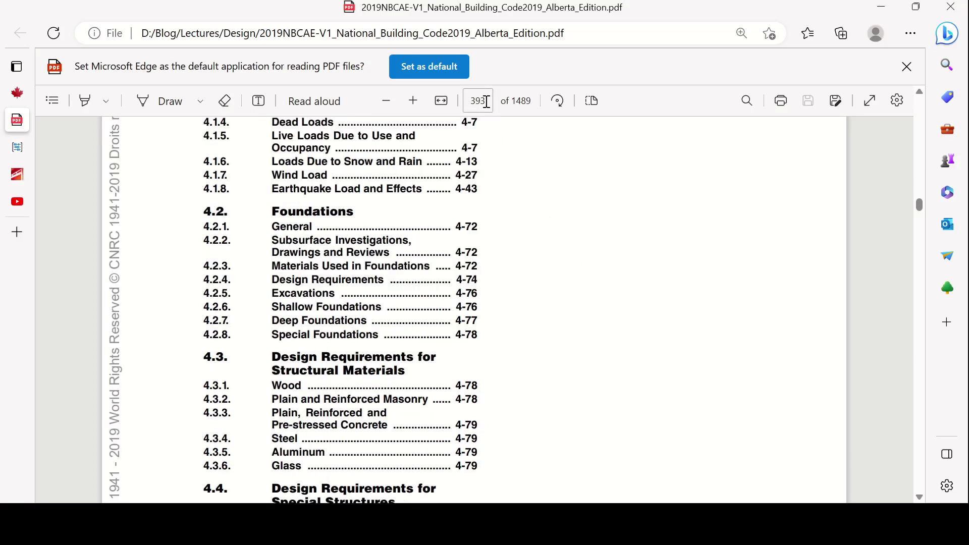
Read through Part 4 to sections 4.1.4 Dead Loads and 4.1.5 Live Loads Due to Use and Occupancy
scroll(517, 268, down, 15)
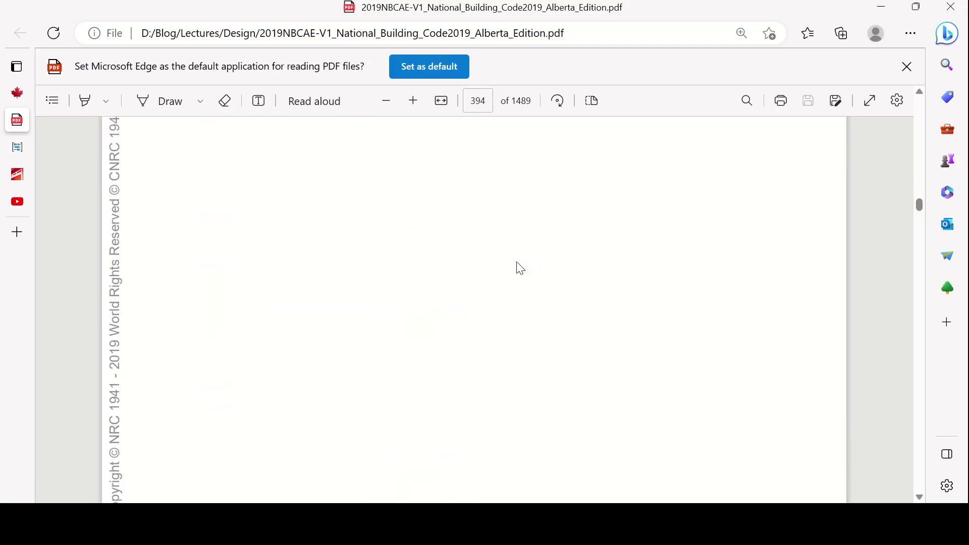
scroll(518, 266, down, 3)
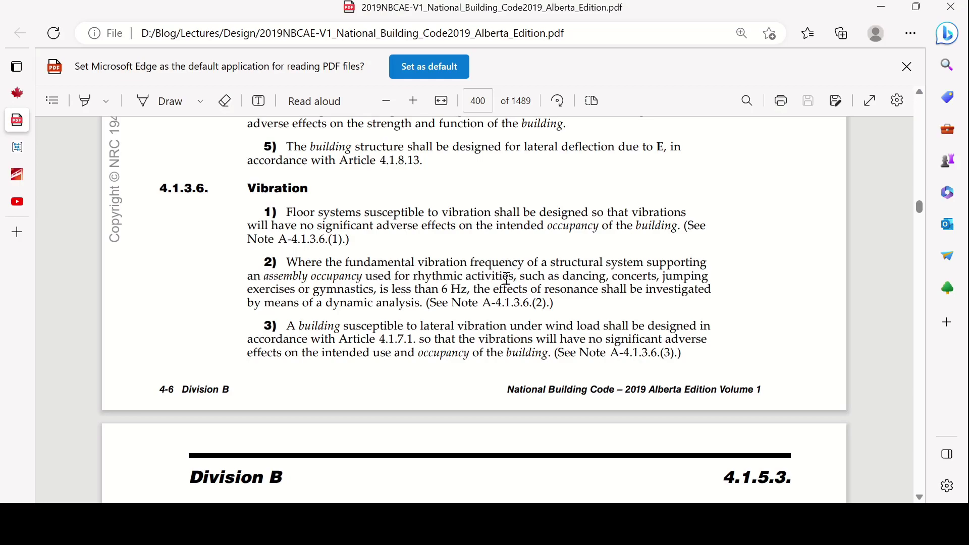
scroll(507, 278, down, 10)
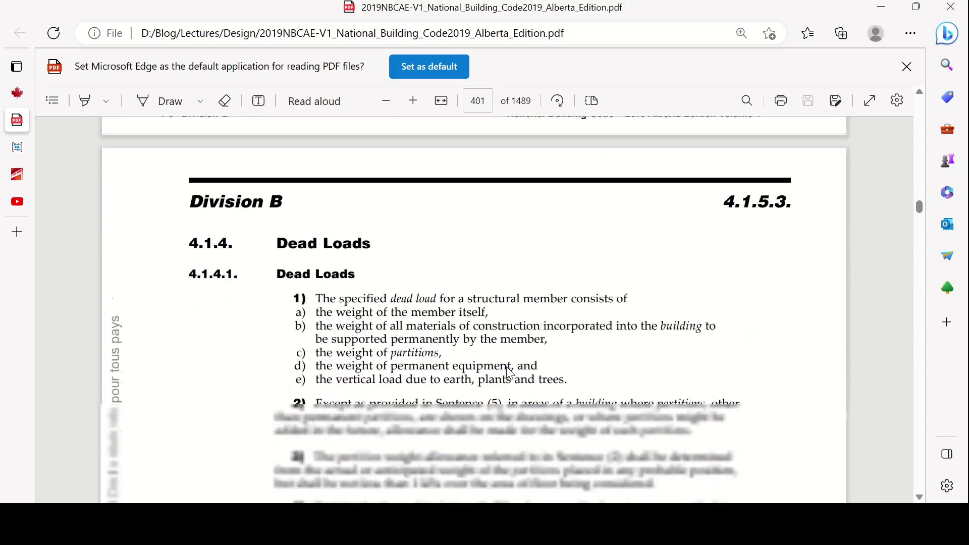
scroll(507, 369, down, 5)
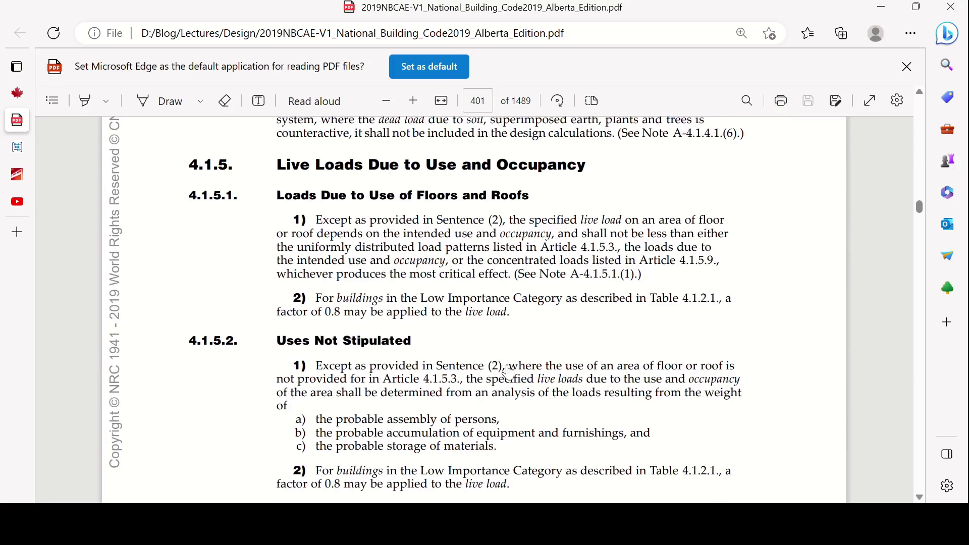
scroll(508, 371, up, 1)
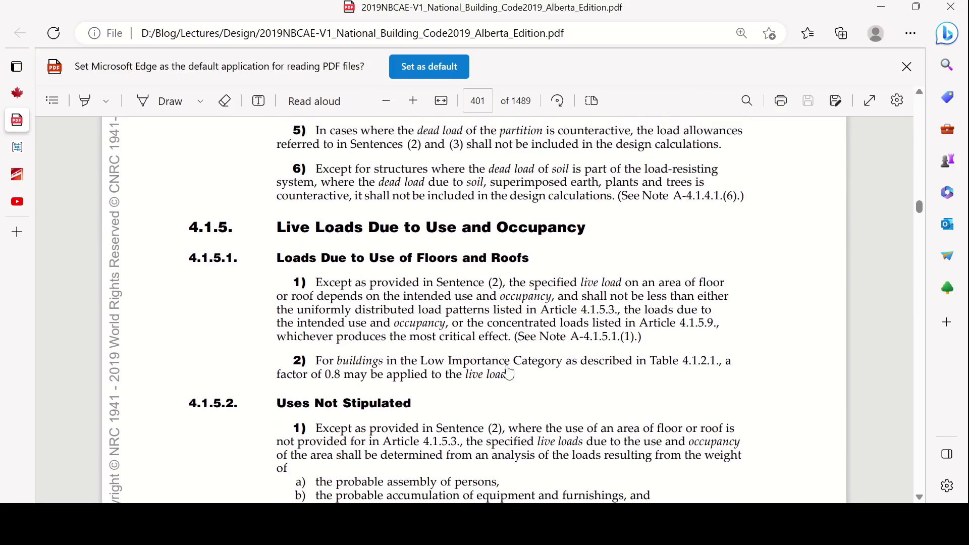
scroll(508, 372, up, 6)
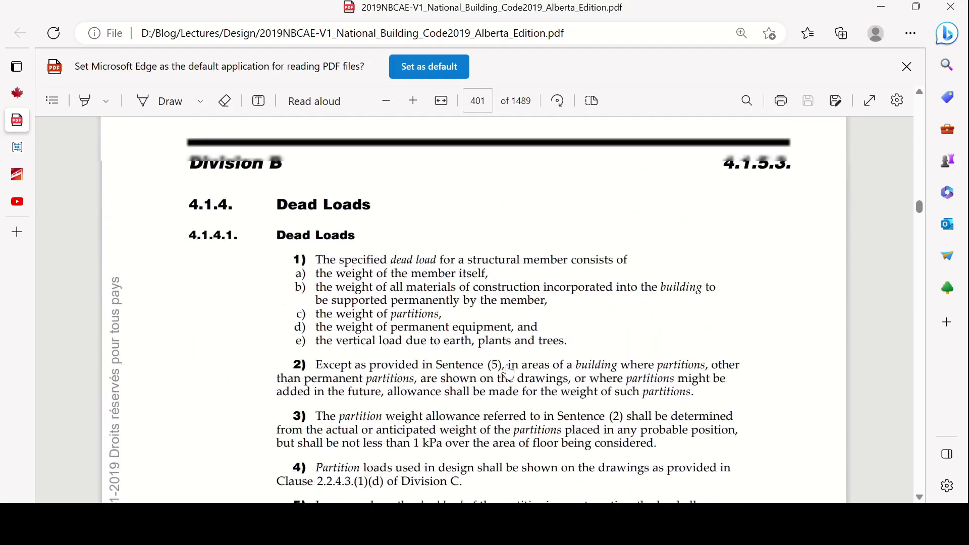
scroll(509, 373, down, 6)
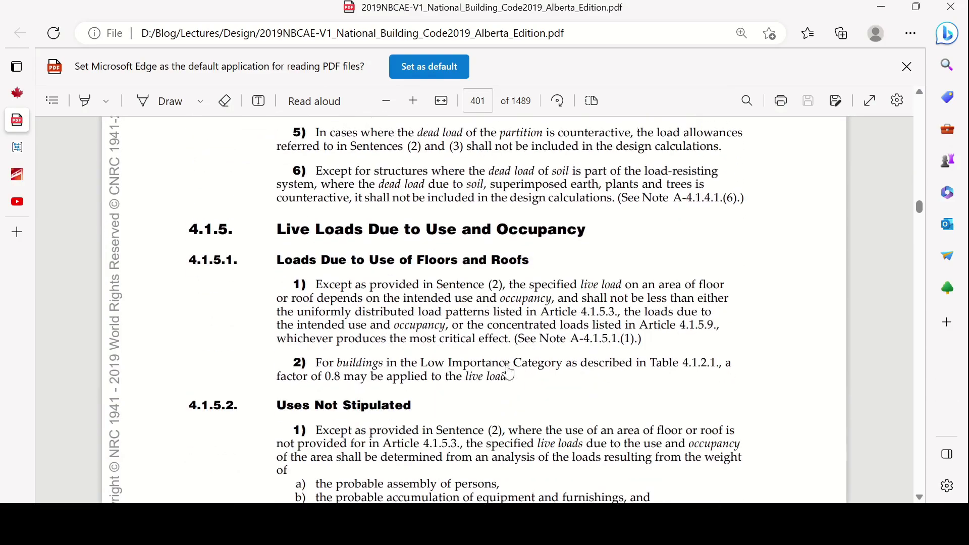
scroll(508, 373, down, 7)
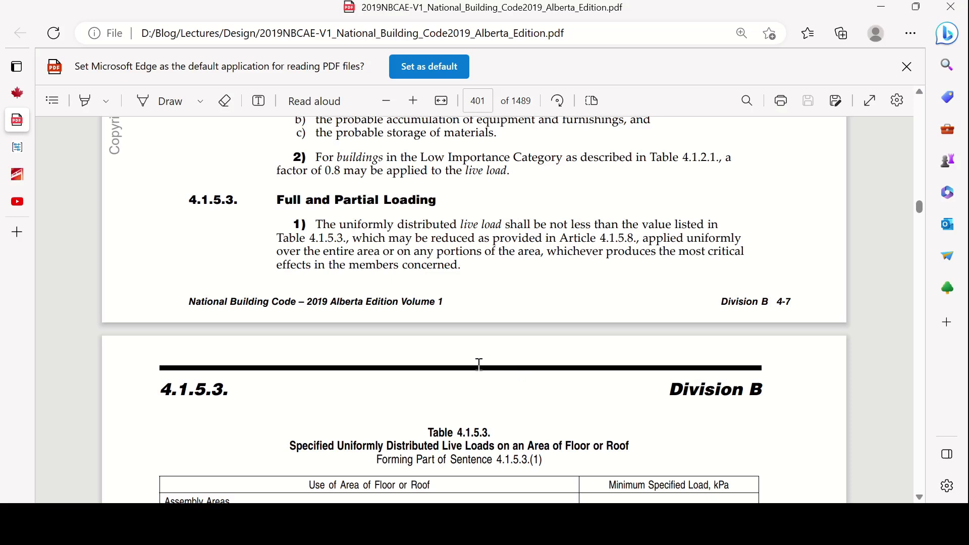
Go to page 605 of the PDF to view Appendix C on climatic and seismic information
click(478, 100)
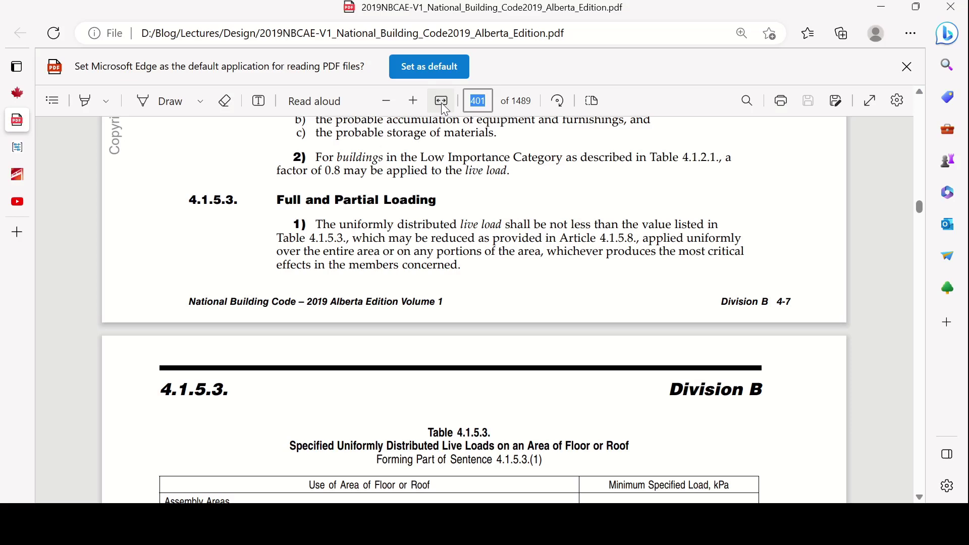
text(605)
key(Return)
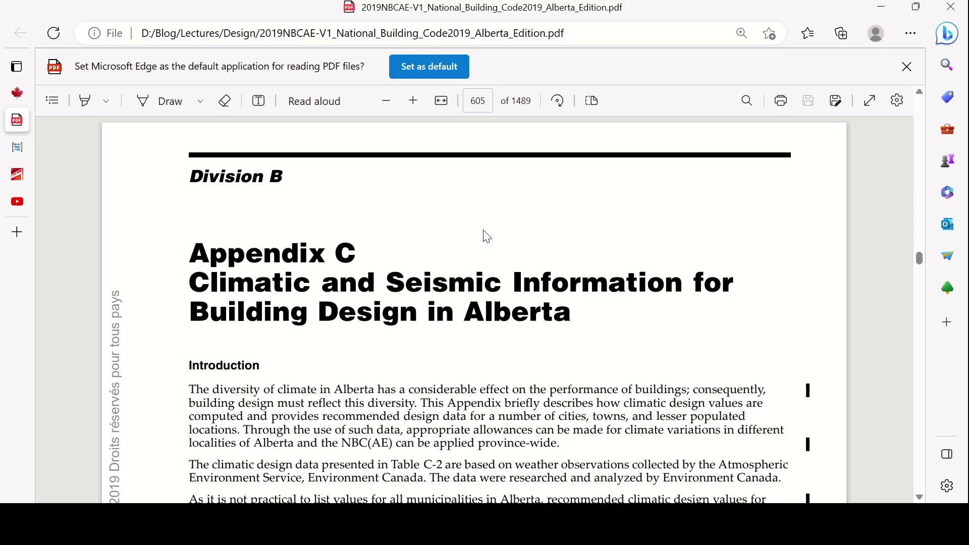
Read through Appendix C's introduction and general notes to the Changing and Variable Climates section
scroll(485, 310, down, 7)
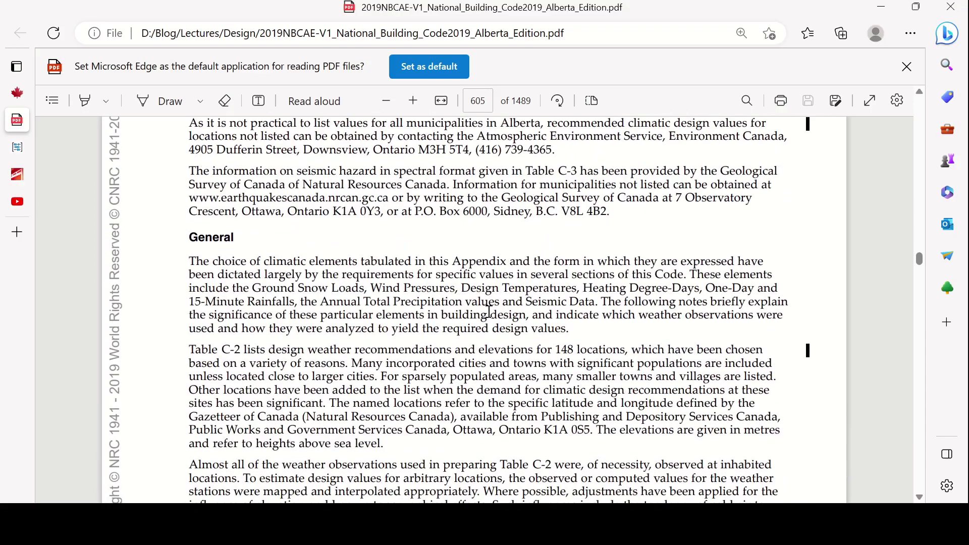
scroll(488, 311, down, 18)
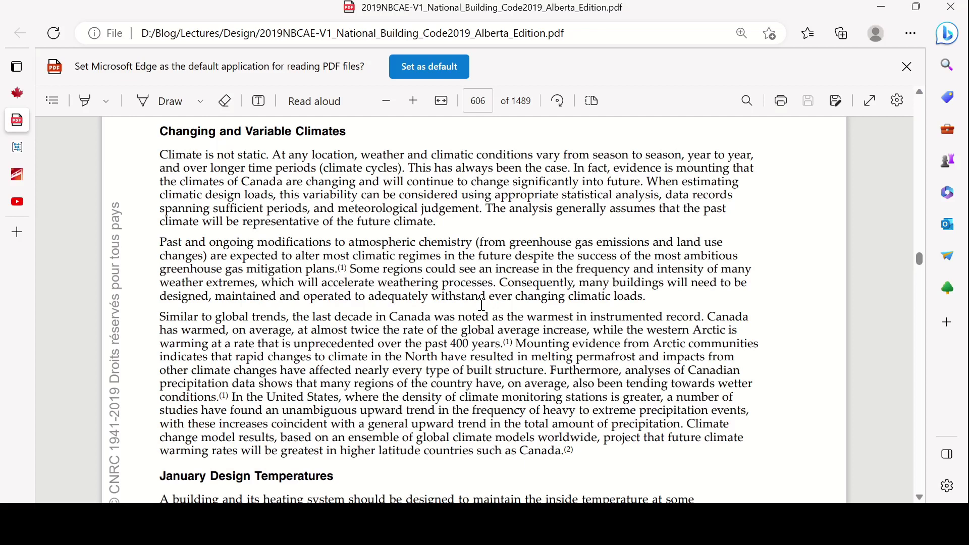
scroll(813, 328, down, 1)
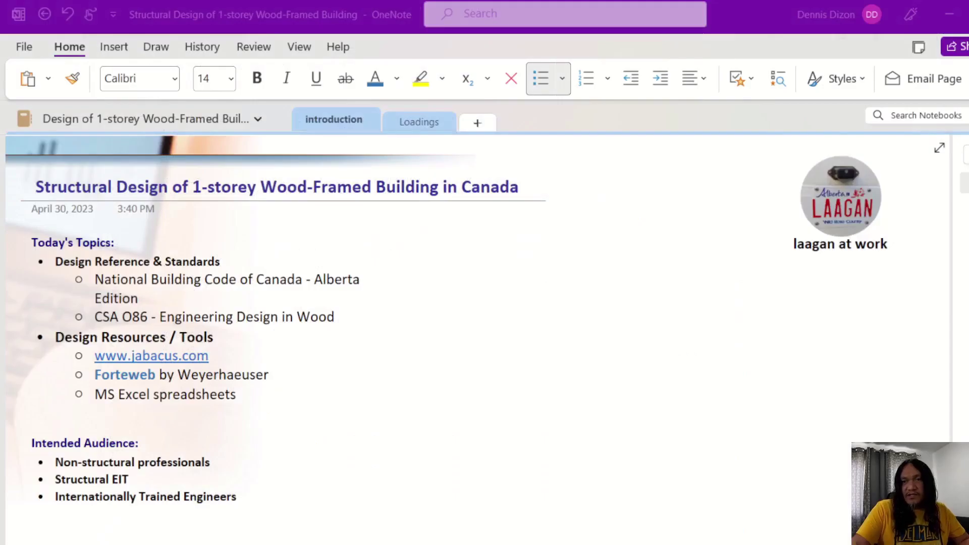
Switch to the jabacus site in the browser and go back to its home page
scroll(573, 401, down, 2)
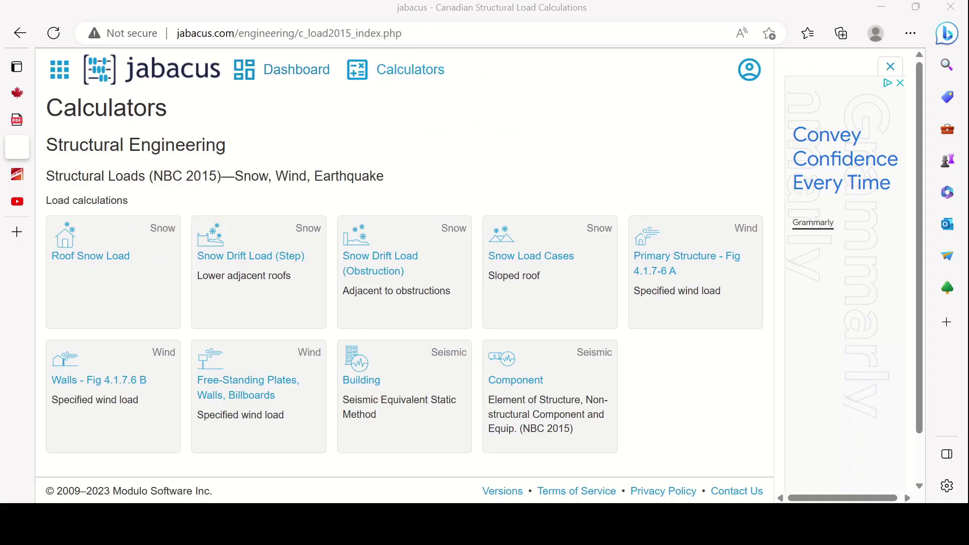
click(22, 34)
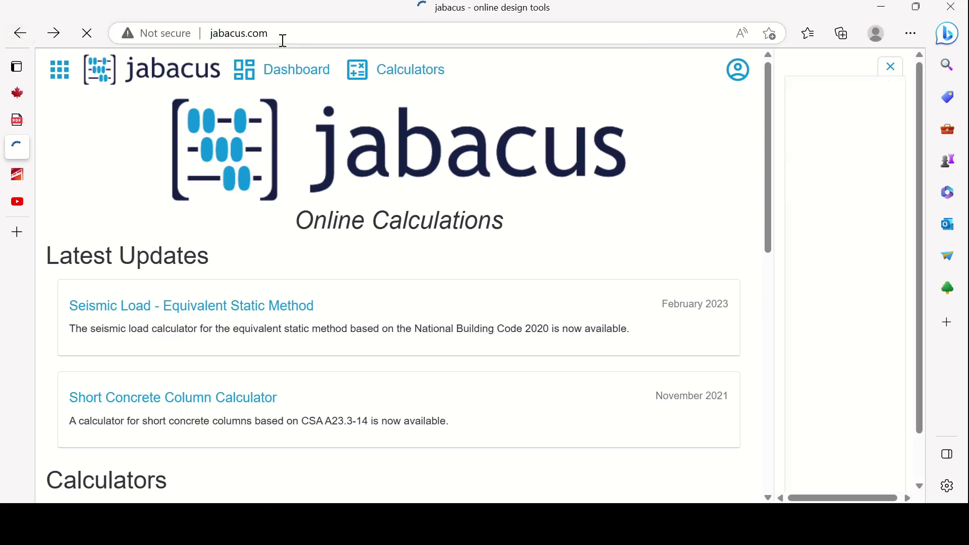
click(189, 31)
click(337, 273)
scroll(278, 277, down, 3)
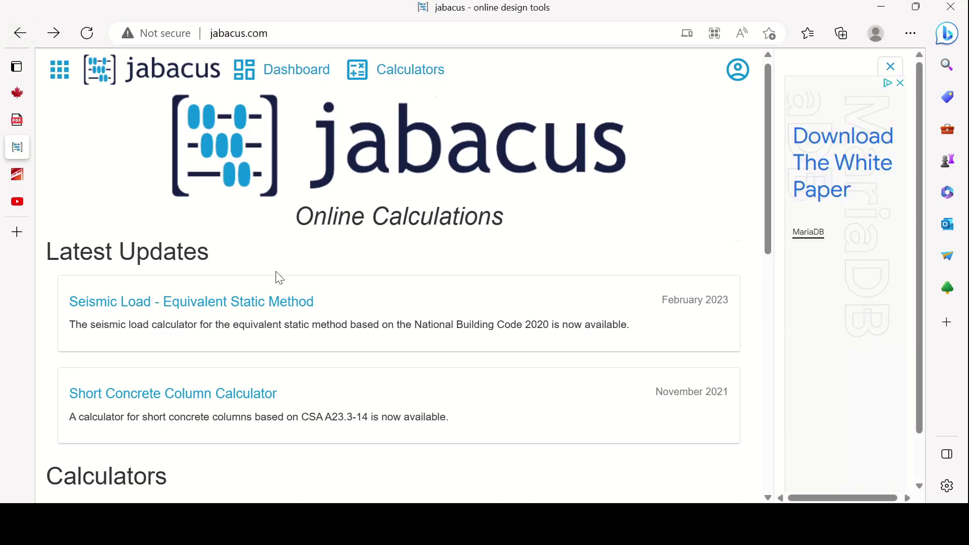
Examine the Structural Engineering calculator list, from the NBC load groups to the Materials—Sections & Connections group
scroll(109, 355, down, 1)
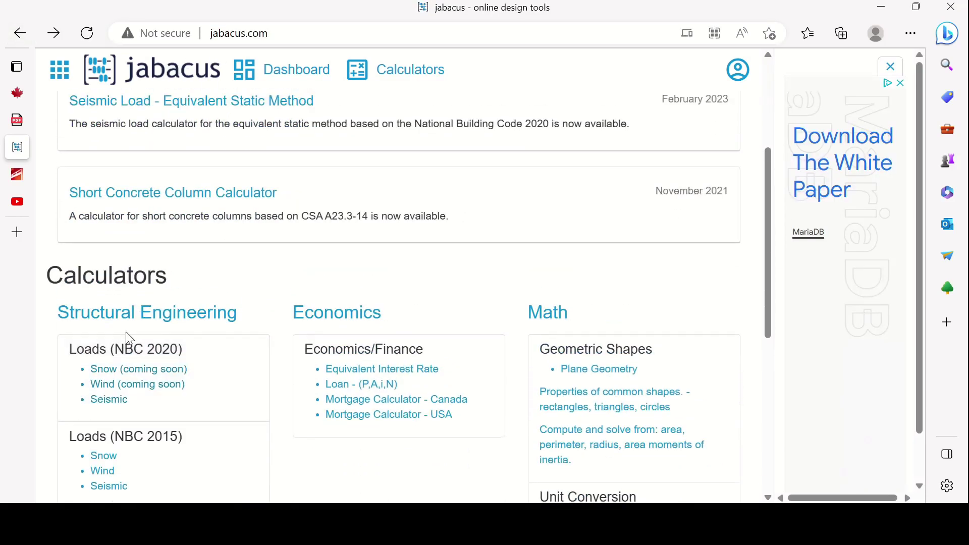
scroll(142, 377, down, 2)
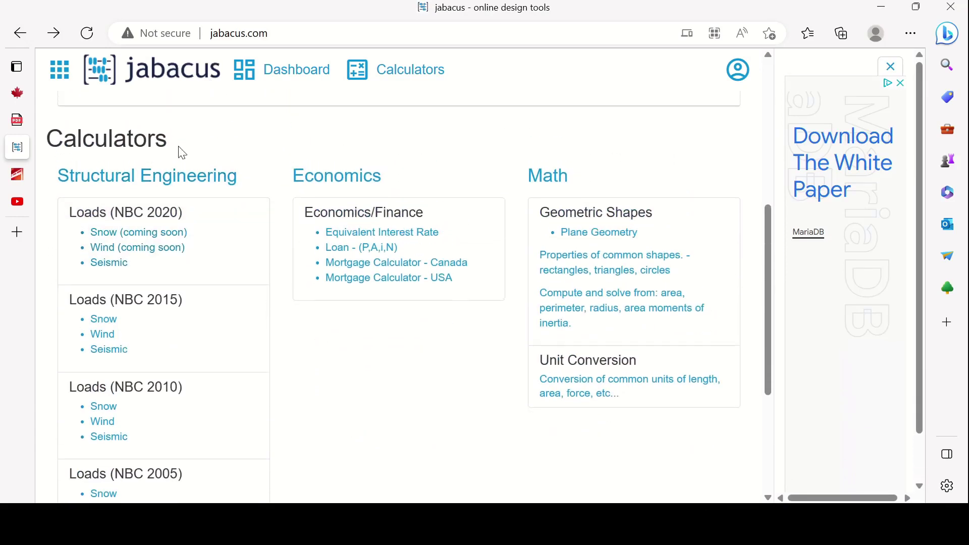
scroll(186, 273, down, 1)
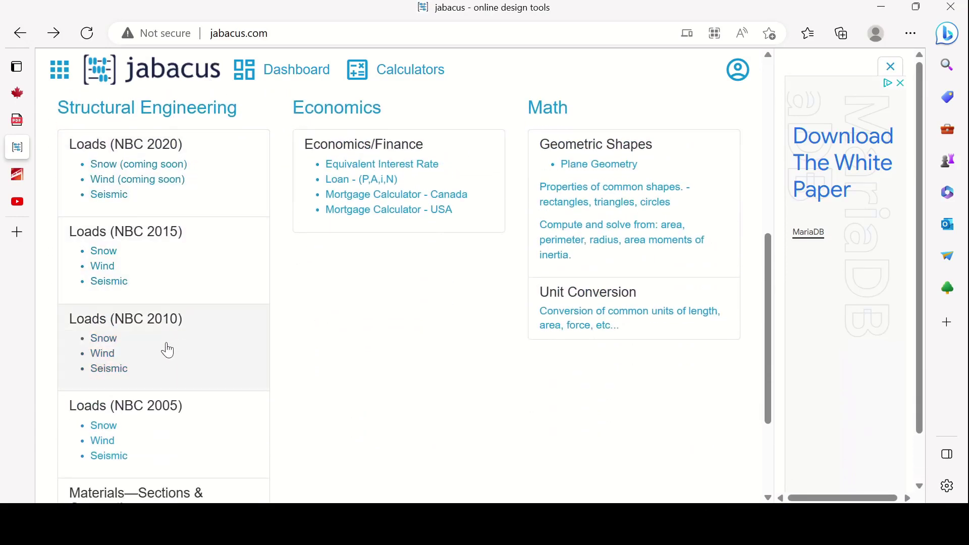
scroll(147, 424, down, 2)
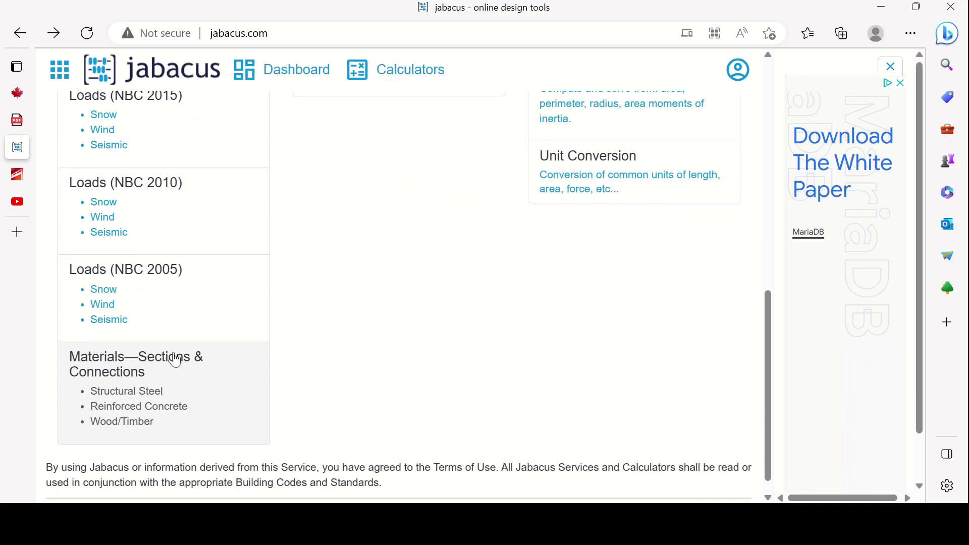
scroll(194, 314, up, 2)
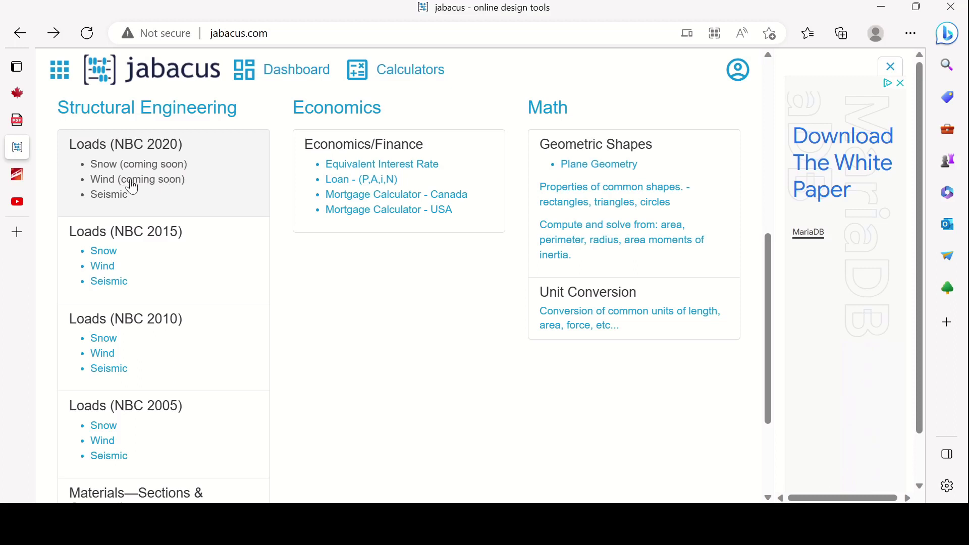
View the NBC 2020 seismic Building calculator for the Equivalent Static Method and return to the jabacus home page
click(133, 196)
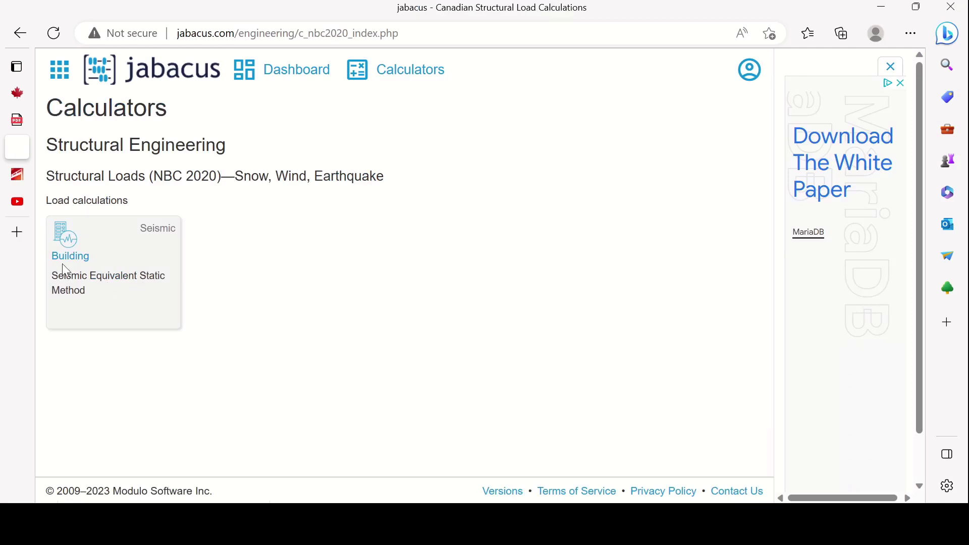
click(86, 264)
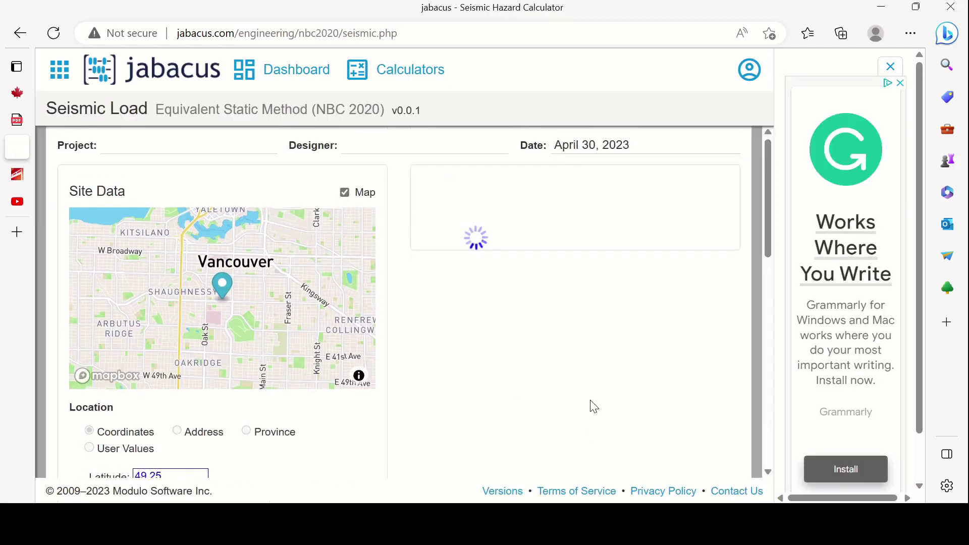
click(20, 33)
click(21, 33)
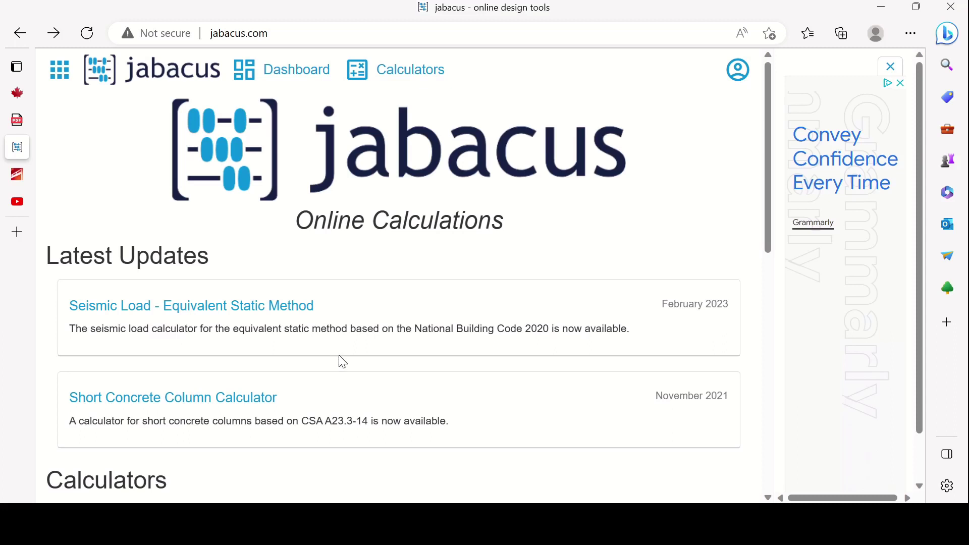
Open the NBC 2015 load calculators, view the Primary Structure - Fig 4.1.7-6 A wind load calculator, and return to the list
scroll(343, 362, down, 8)
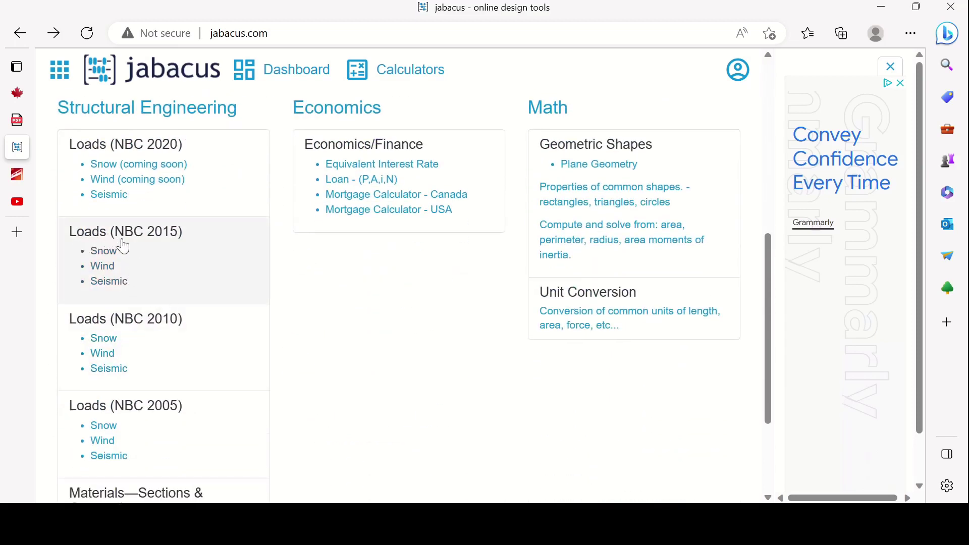
click(138, 263)
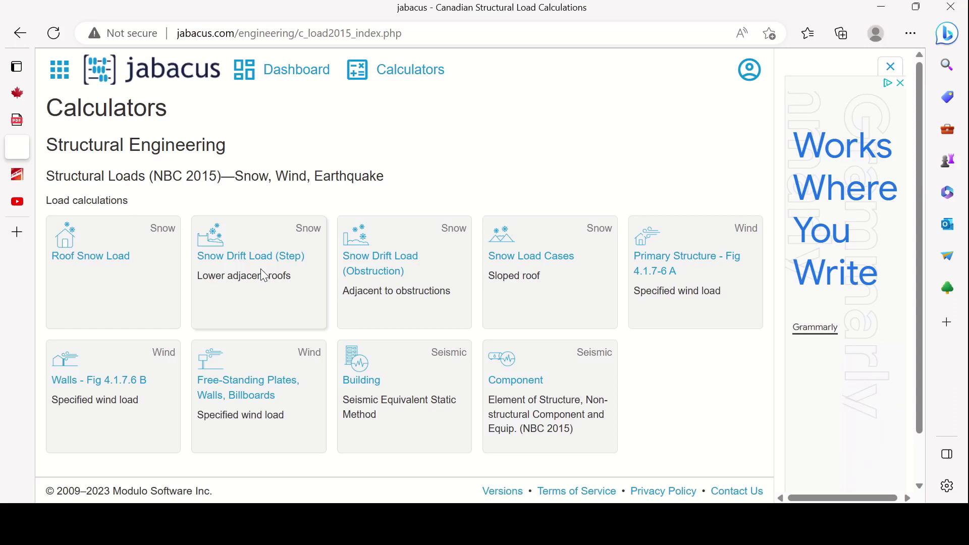
click(696, 268)
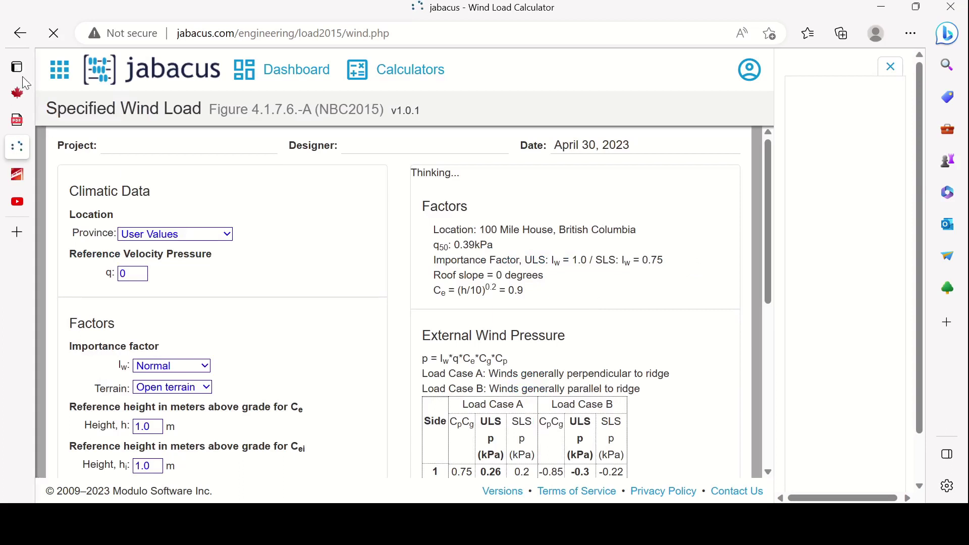
click(20, 34)
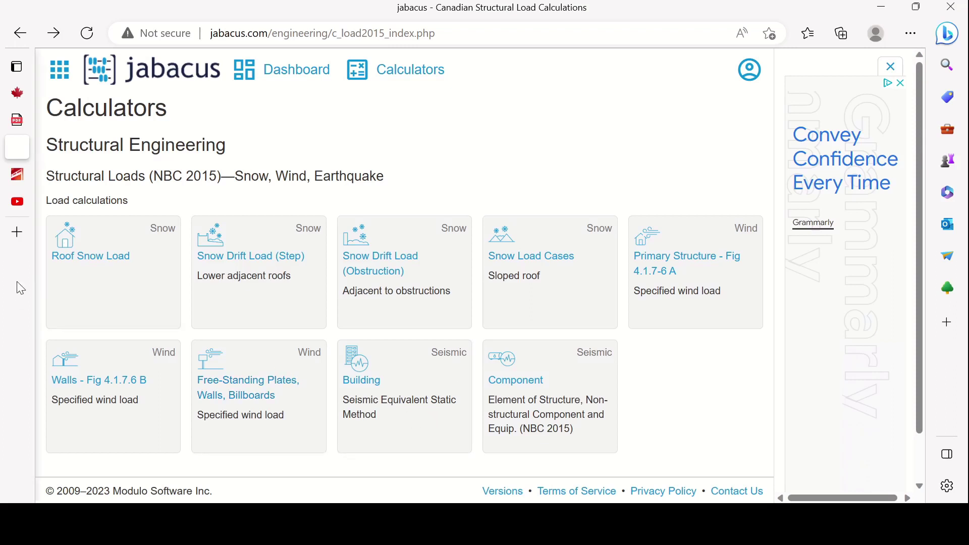
Open the NBC 2015 Roof Snow Load calculator and look over its project header, climatic data and factor fields
click(93, 266)
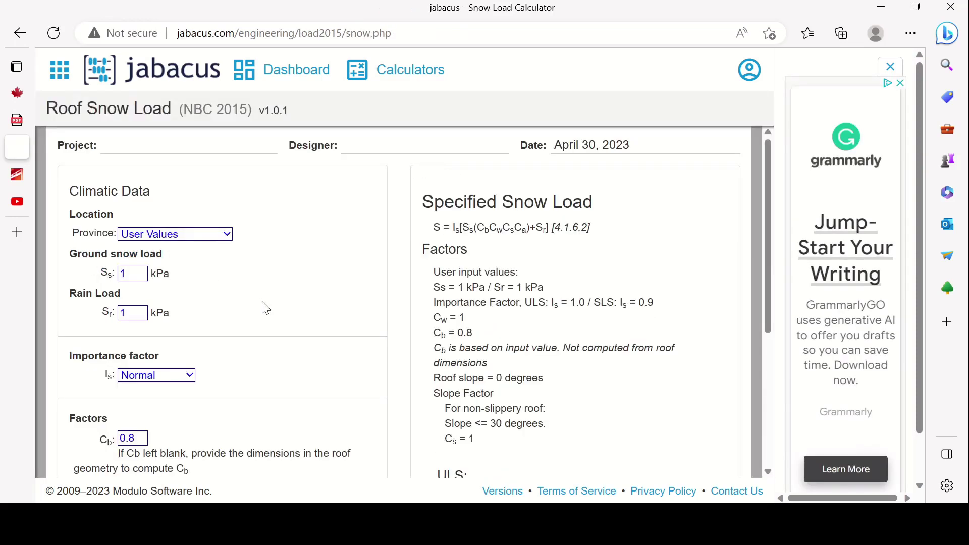
scroll(266, 308, down, 1)
scroll(141, 145, up, 1)
click(379, 143)
drag(632, 144, 537, 134)
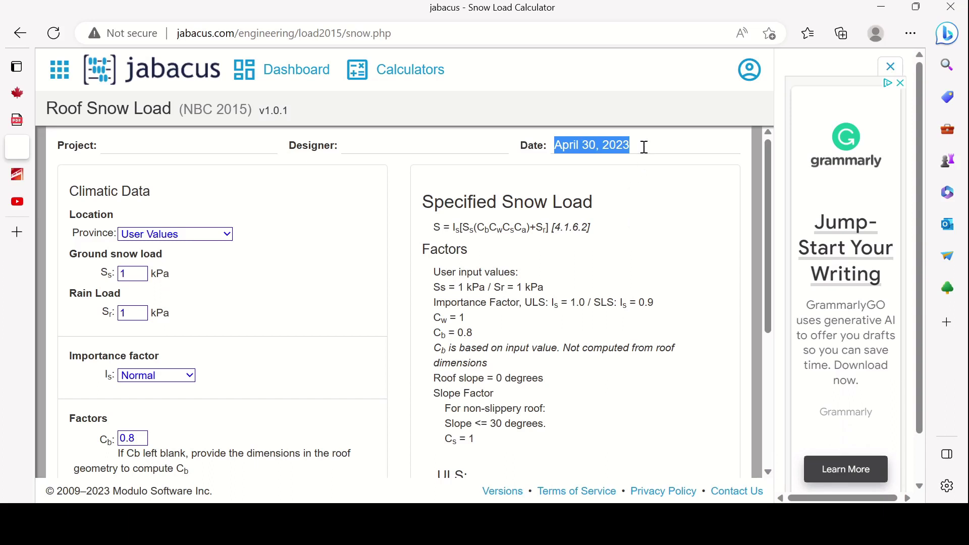
scroll(639, 222, down, 1)
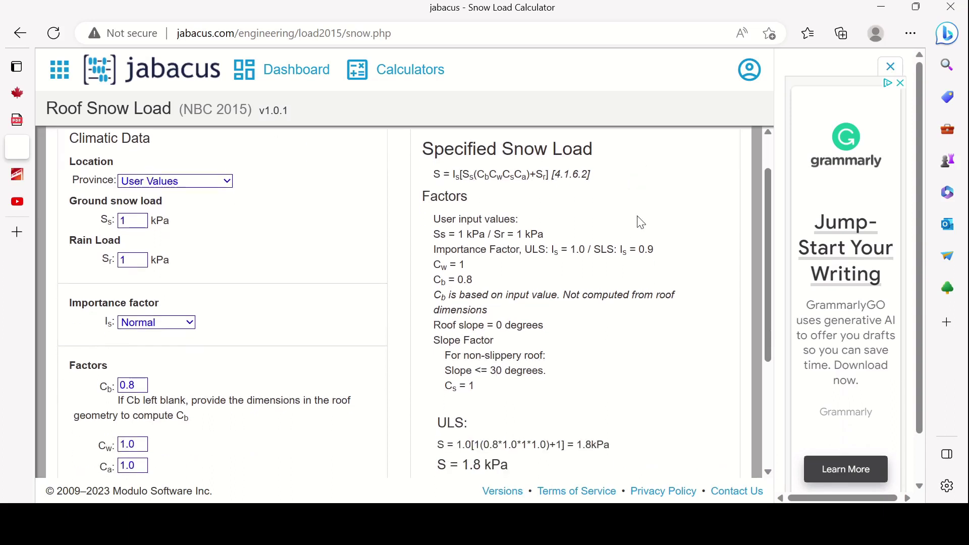
scroll(640, 222, up, 1)
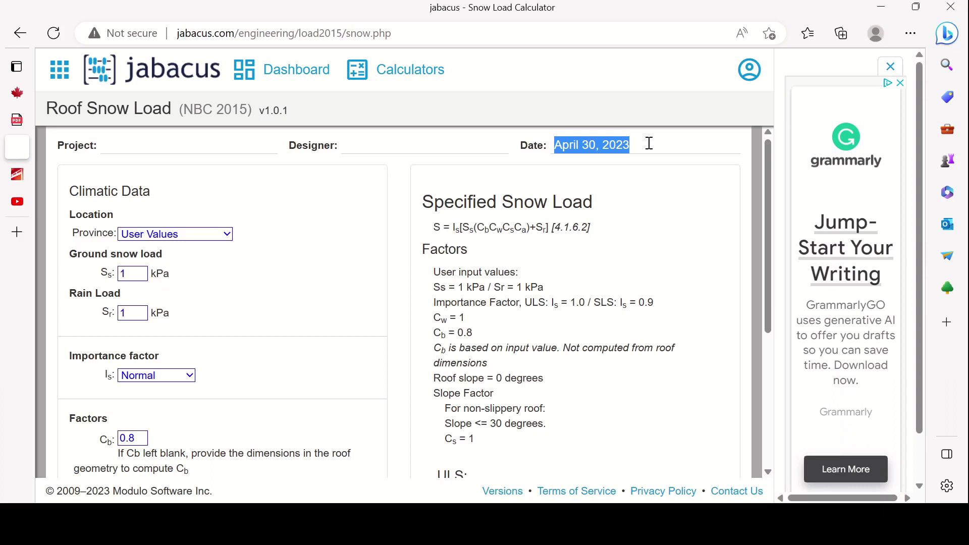
click(219, 215)
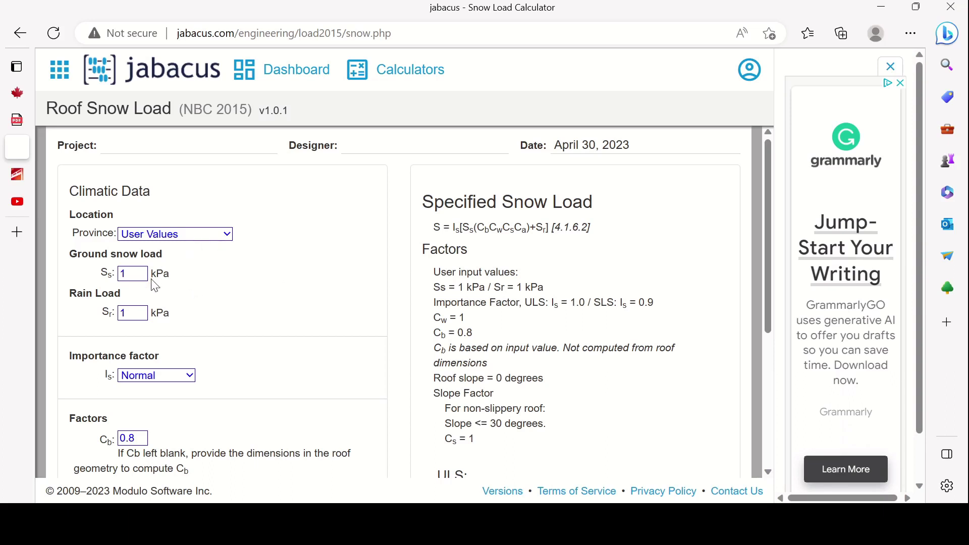
key(Down)
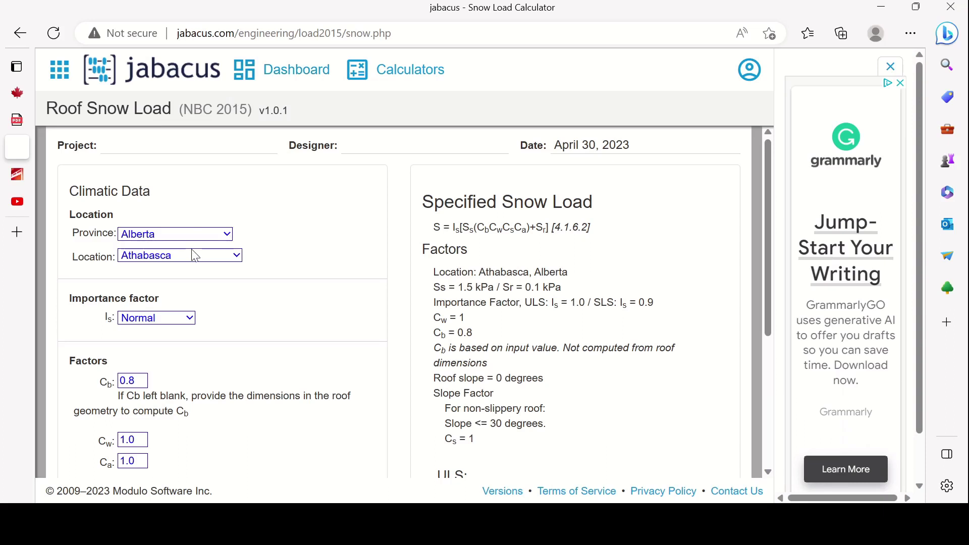
key(Up)
drag(145, 278, 80, 276)
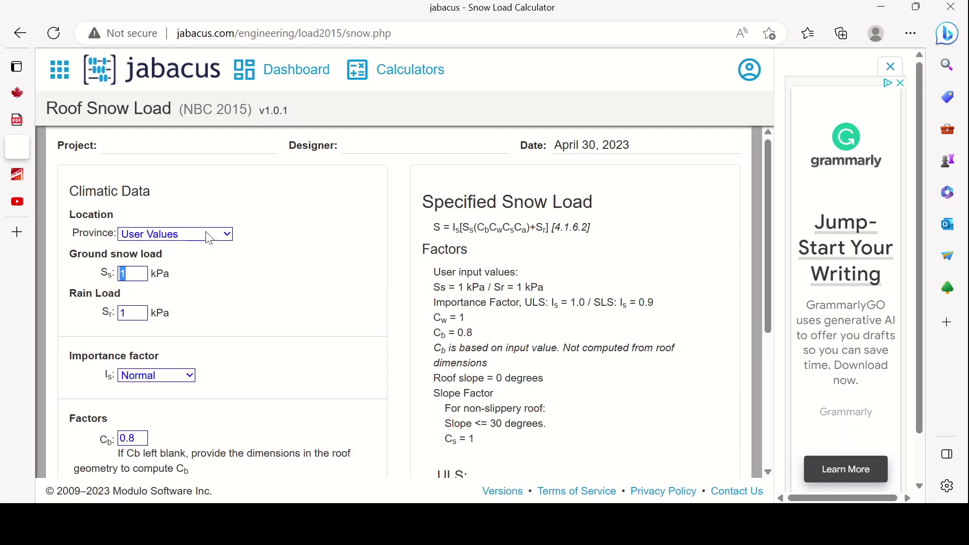
Set the climatic data's province to Alberta and the location to Grande Prairie
click(237, 242)
click(228, 235)
click(160, 277)
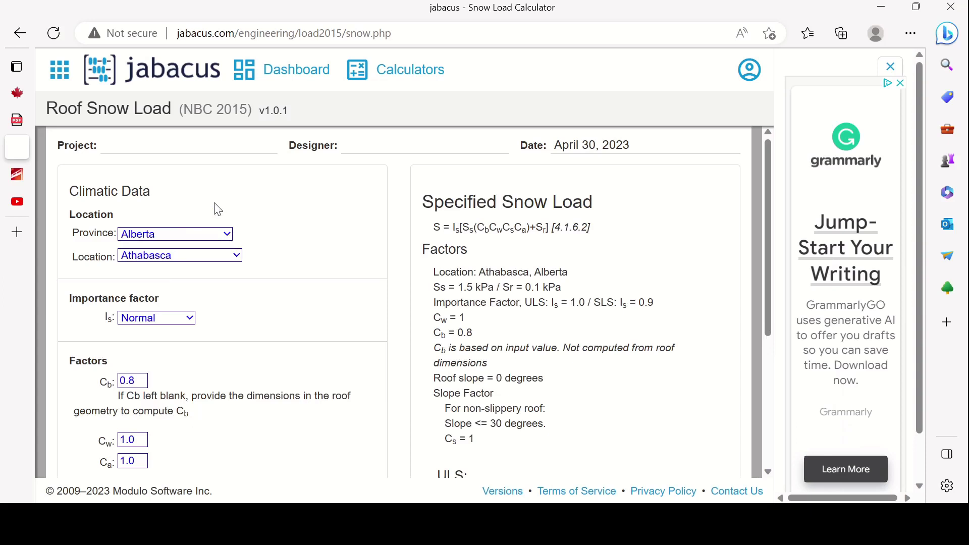
key(g)
Set the roof plan dimensions to 30 m for the longer side and 20 m for the shorter side
scroll(252, 259, down, 2)
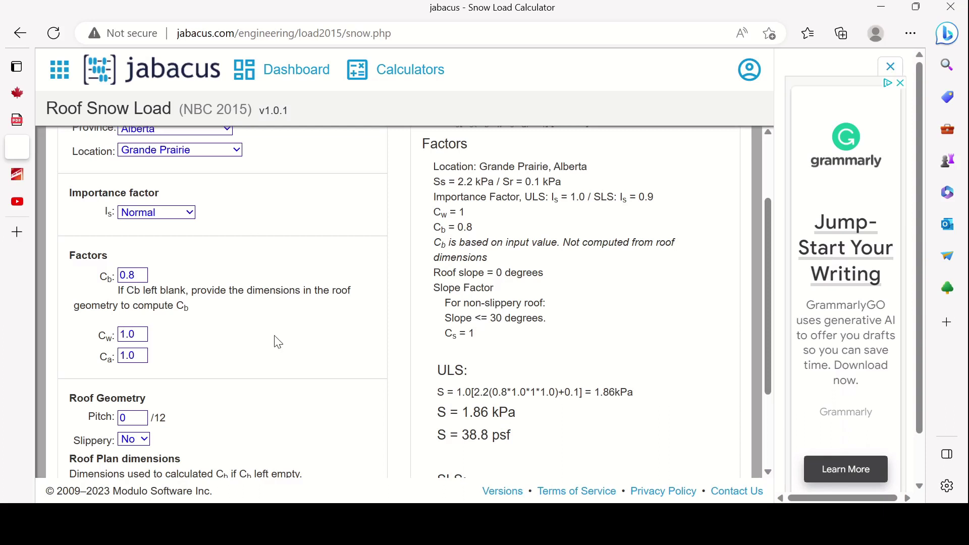
scroll(277, 341, down, 2)
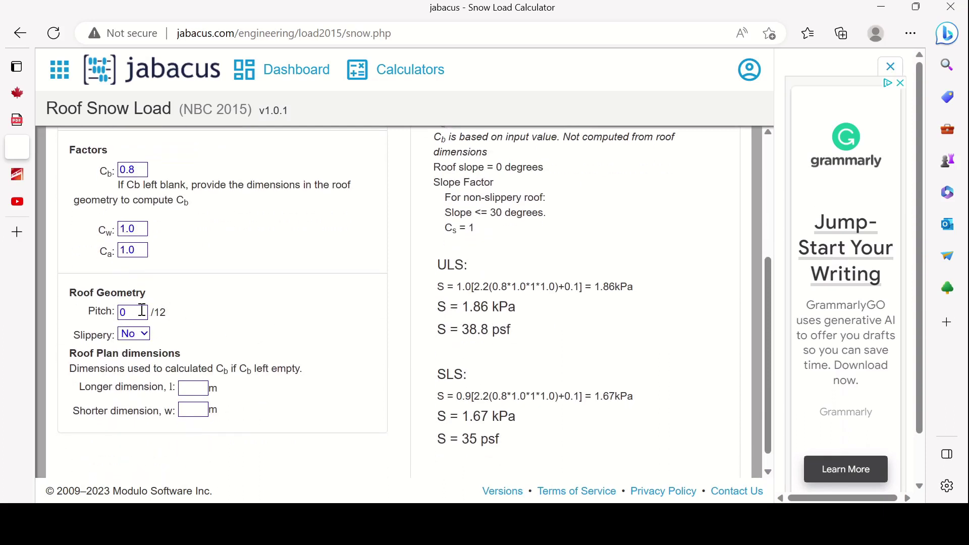
double_click(123, 312)
click(230, 320)
scroll(230, 320, down, 1)
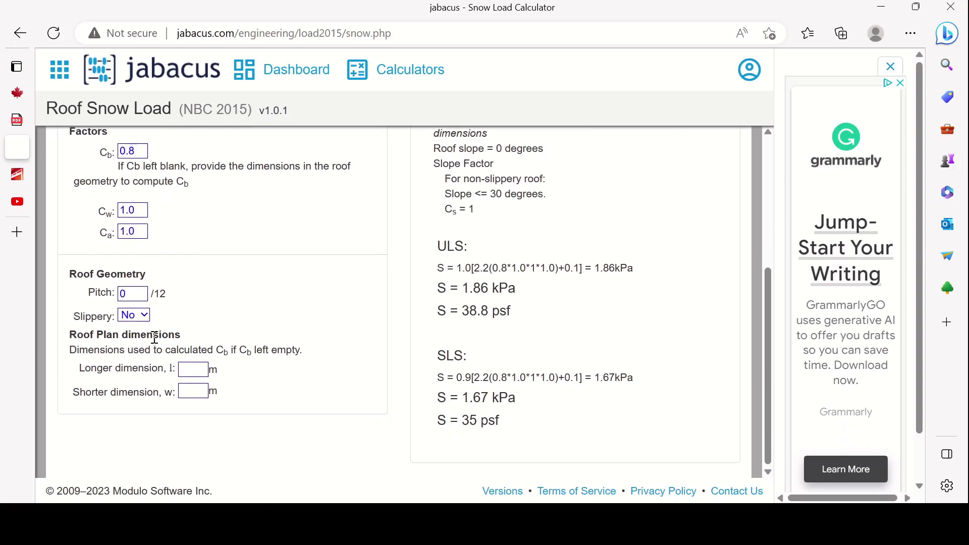
scroll(244, 374, up, 2)
scroll(253, 368, down, 2)
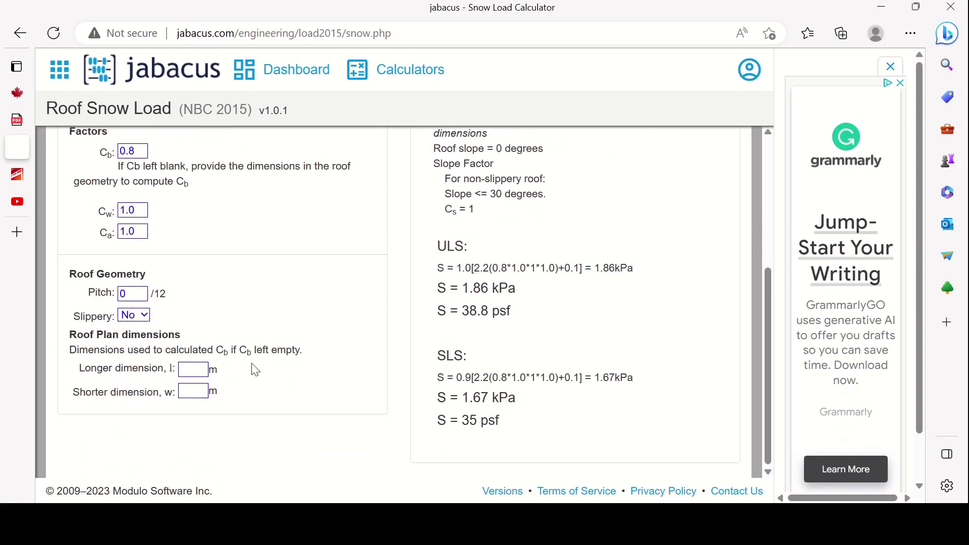
click(195, 371)
text(30)
click(189, 390)
text(20)
Set the roof geometry's pitch to 3/12
click(134, 293)
drag(132, 293, 87, 300)
text(3)
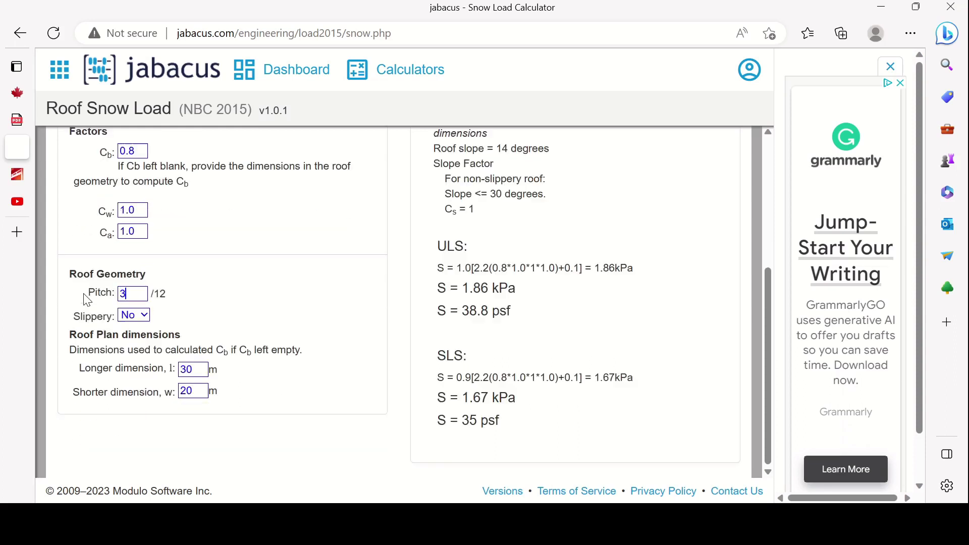
Review the specified snow load results and highlight the ULS snow load value in psf
scroll(441, 356, up, 4)
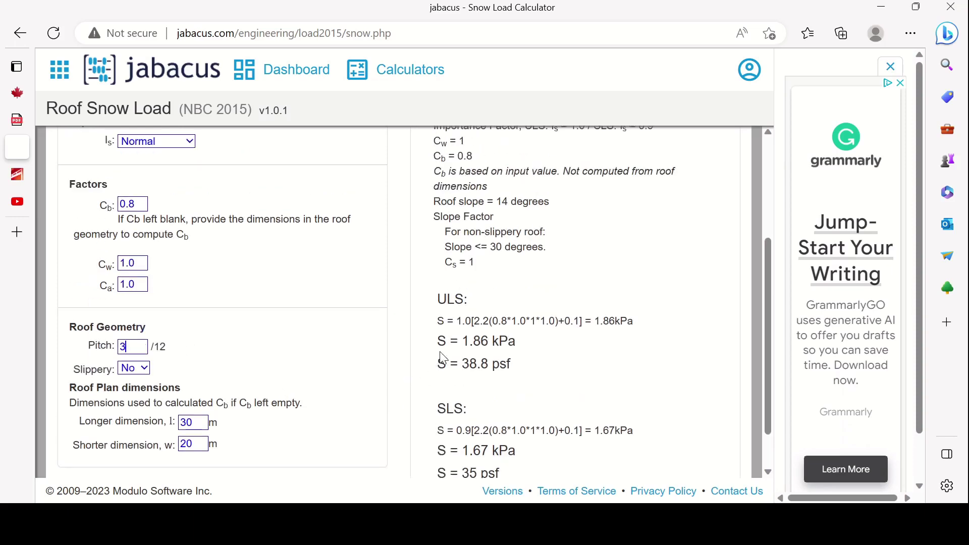
drag(423, 202, 671, 247)
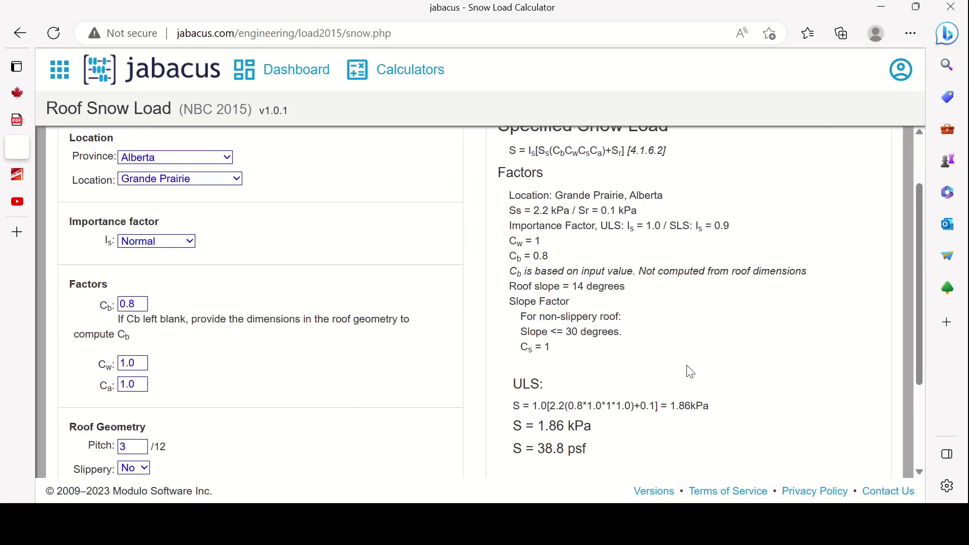
scroll(690, 372, down, 1)
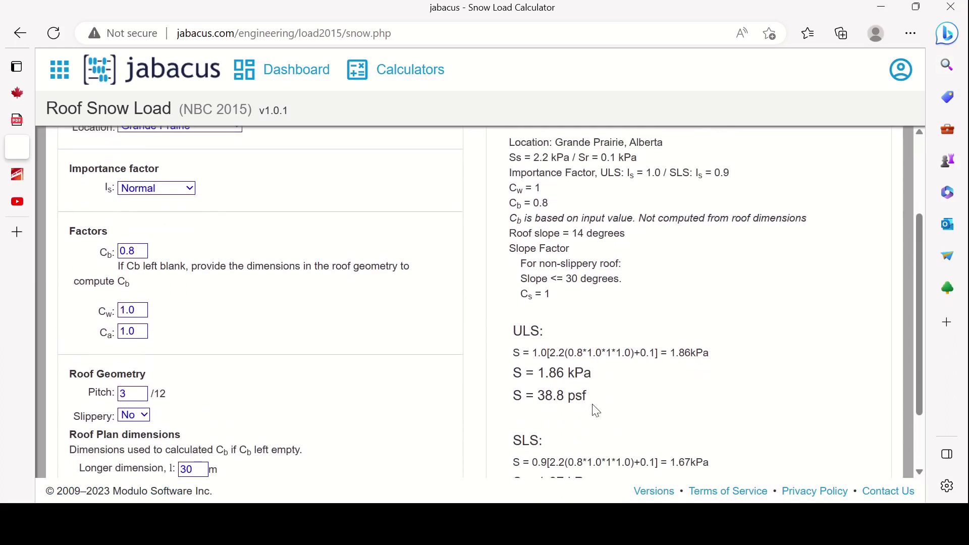
drag(512, 395, 702, 409)
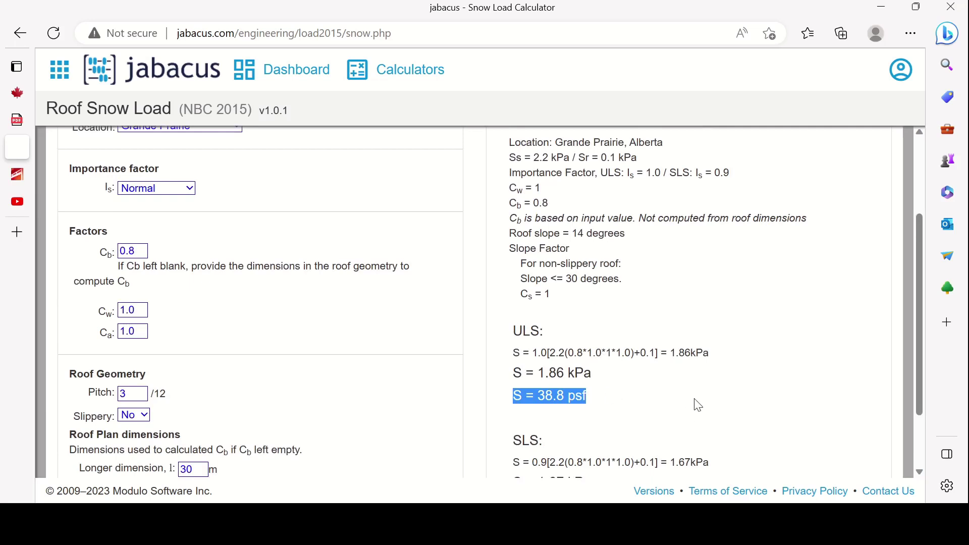
Compare the ULS and SLS snow load results, highlighting each heading and its value in psf
scroll(698, 406, down, 2)
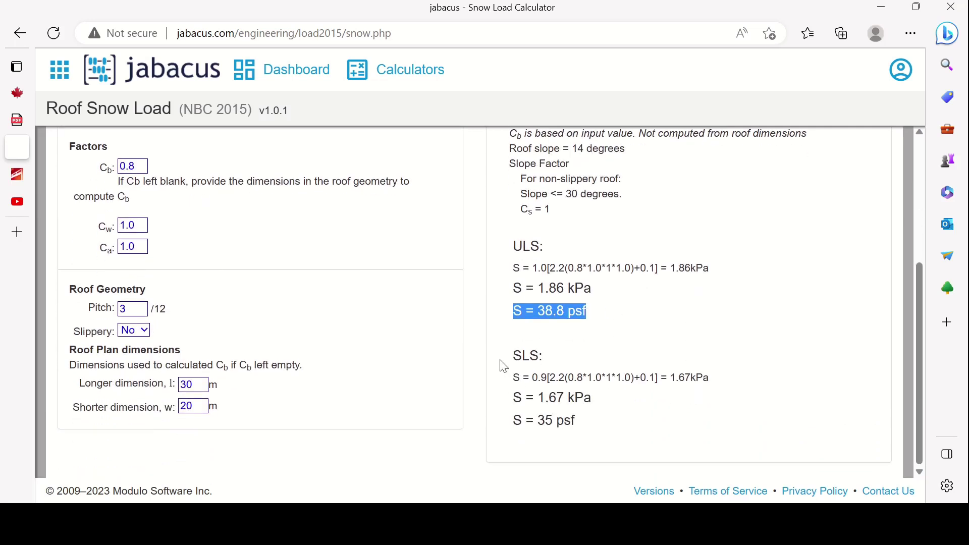
drag(514, 353, 550, 362)
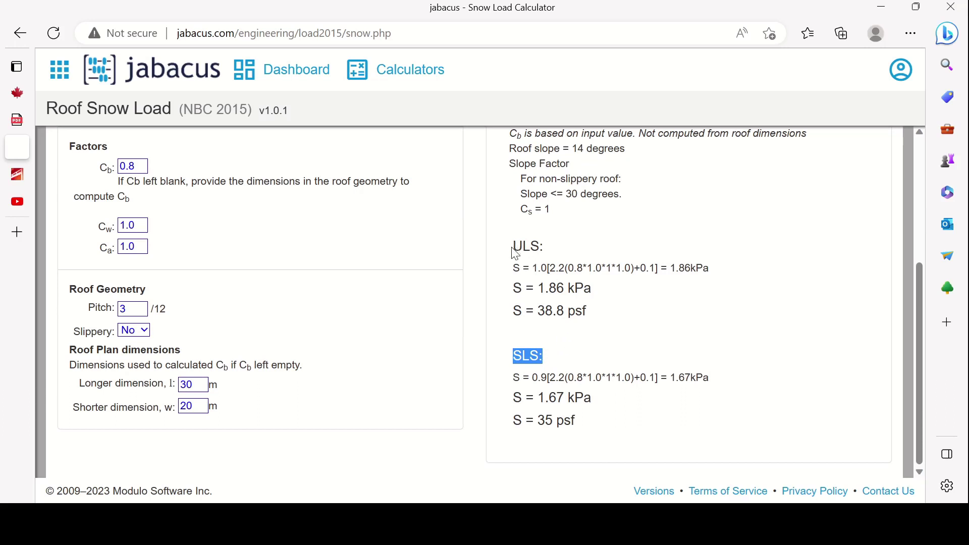
drag(512, 245, 556, 252)
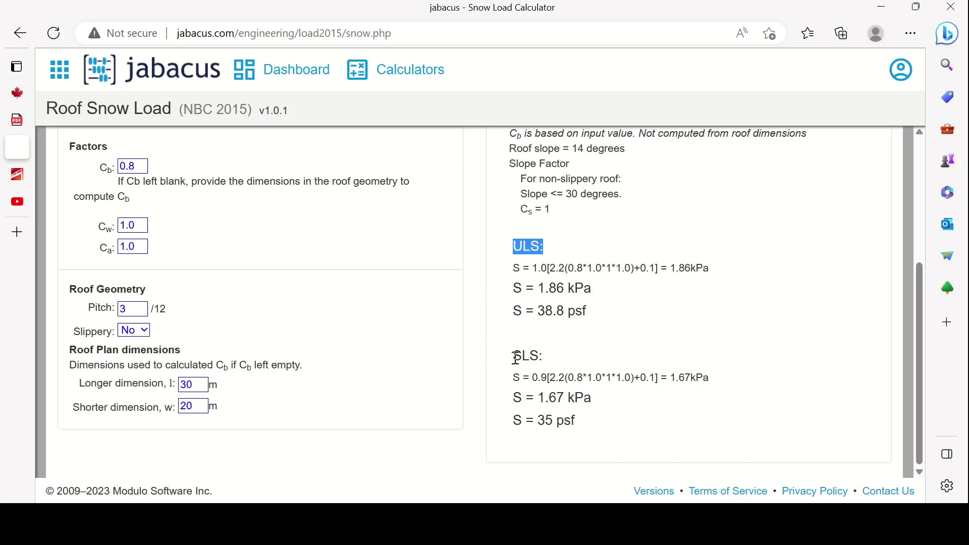
drag(513, 356, 539, 357)
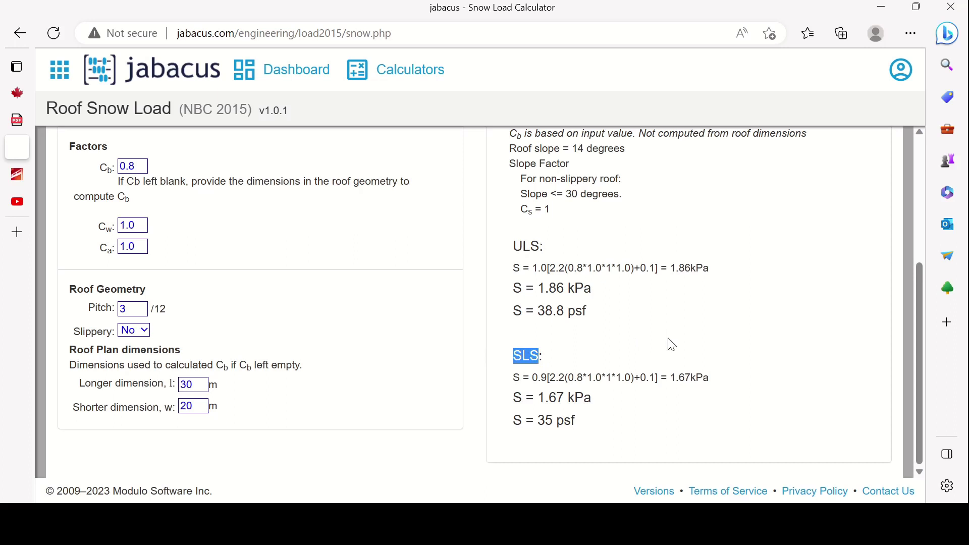
click(737, 325)
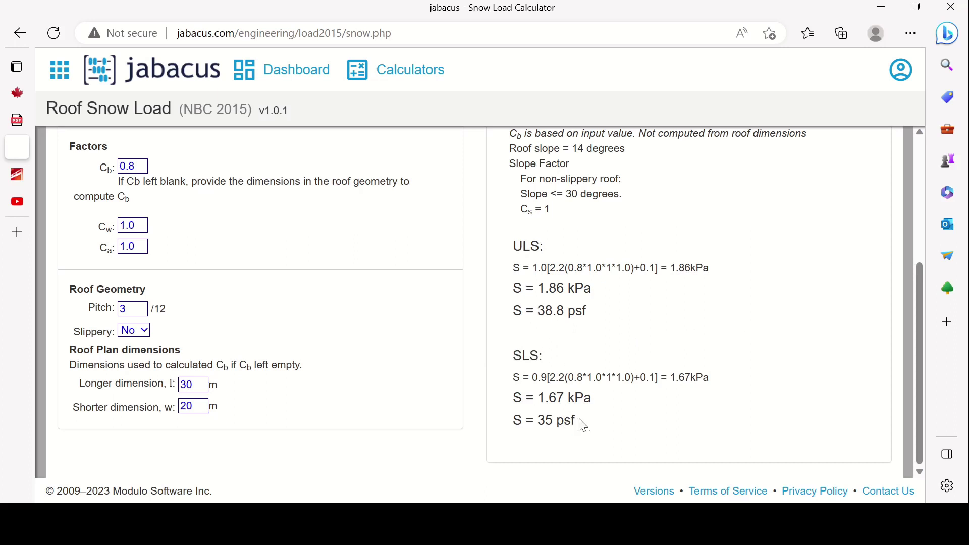
drag(582, 425, 511, 418)
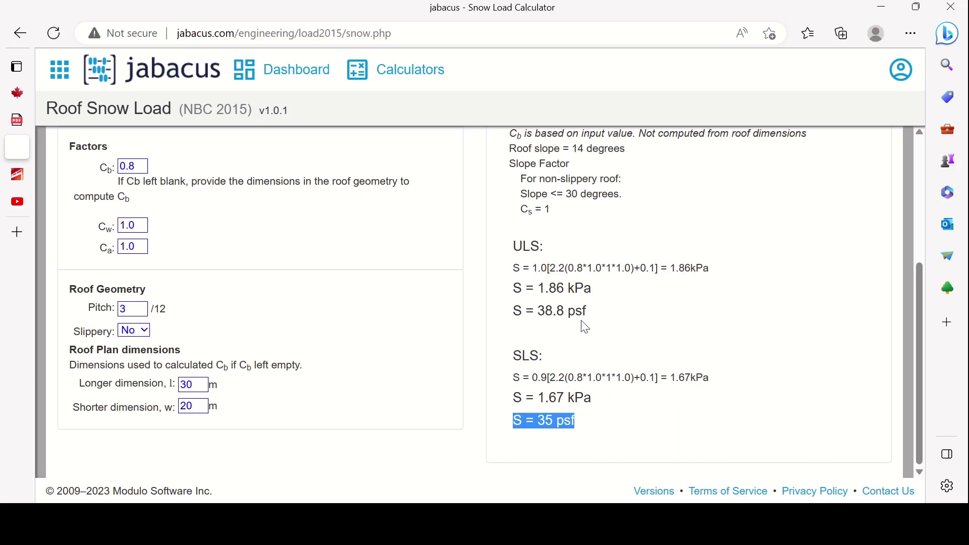
drag(588, 314, 501, 321)
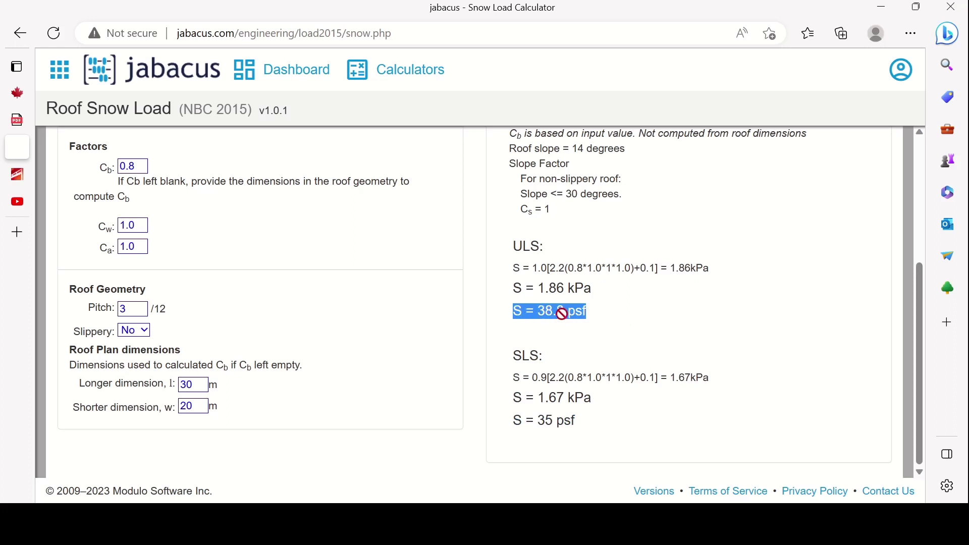
click(671, 333)
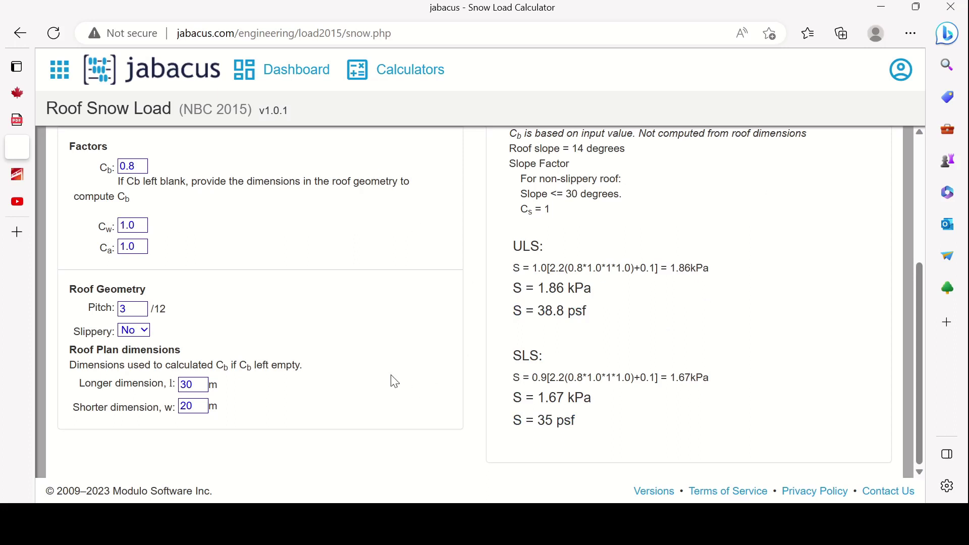
Leave the snow calculator and open the NBC 2015 seismic load calculator for a building, using the Equivalent Static Method
scroll(185, 282, up, 4)
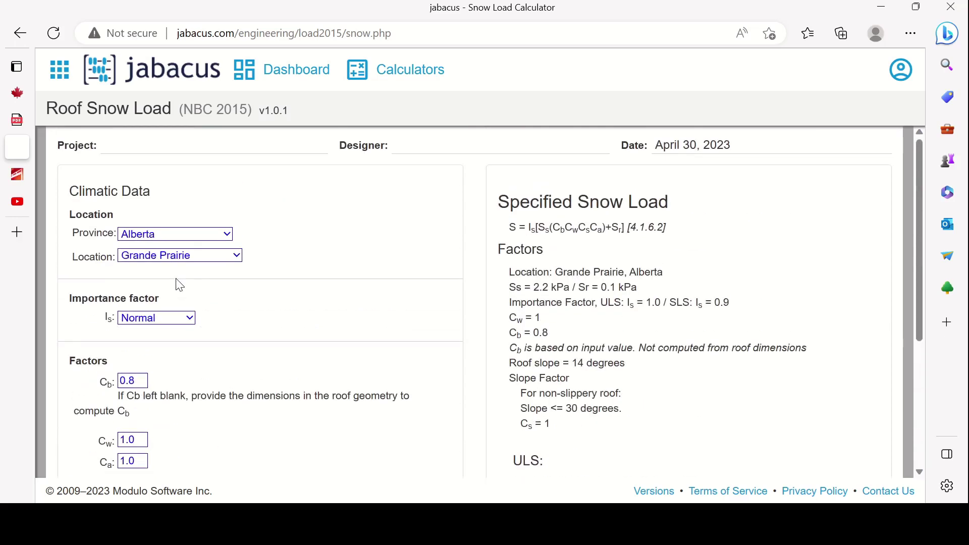
click(20, 32)
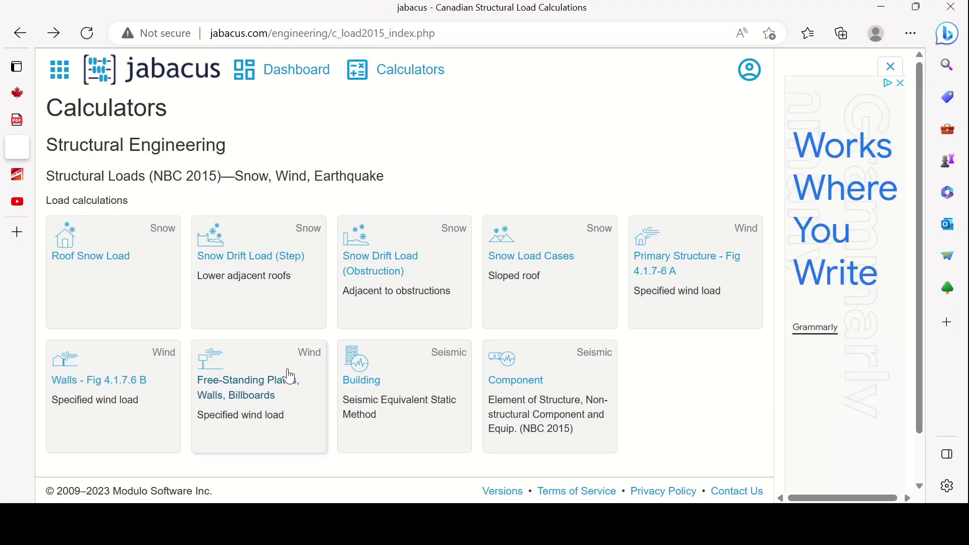
click(370, 380)
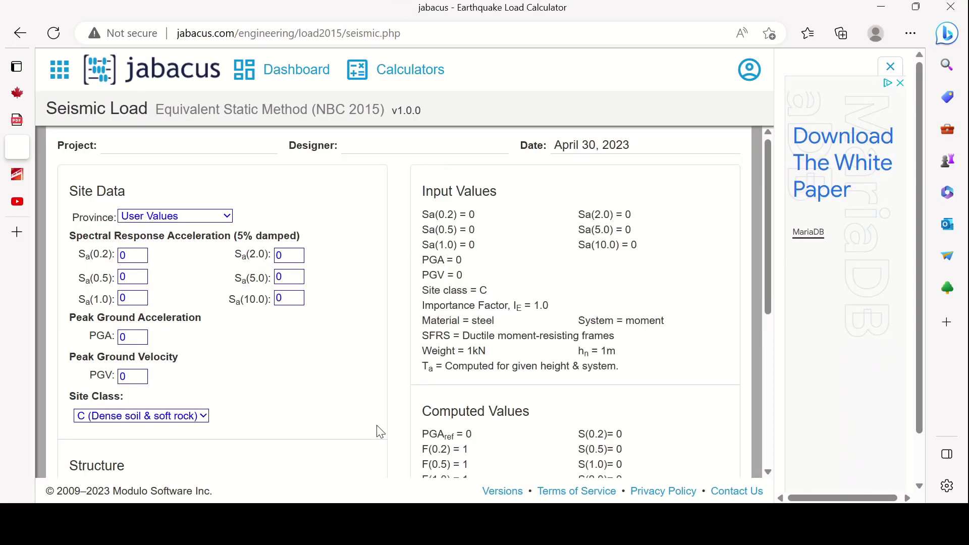
scroll(340, 398, down, 1)
scroll(340, 398, up, 1)
Set the seismic site data to province Alberta, location Grande Prairie and site class D (Stiff soil)
key(a)
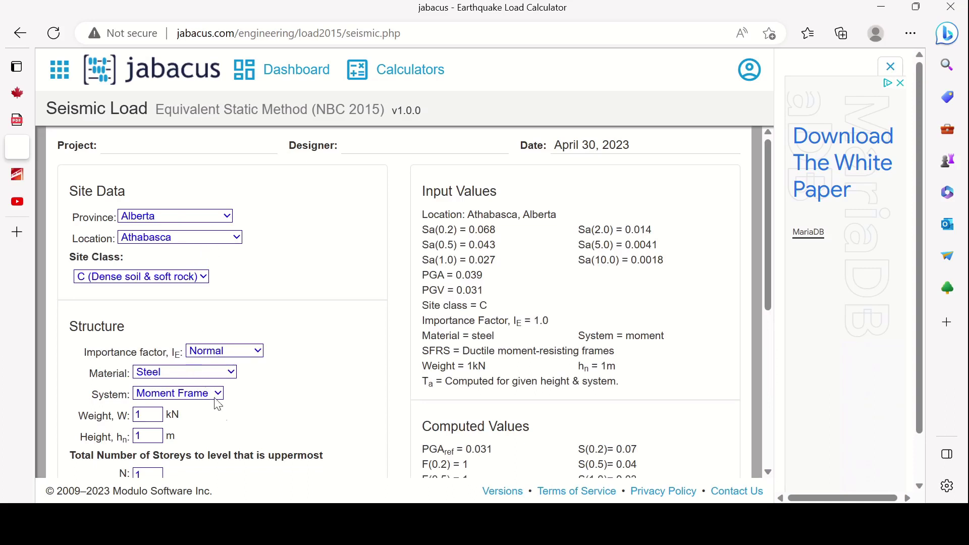
key(Tab)
key(g)
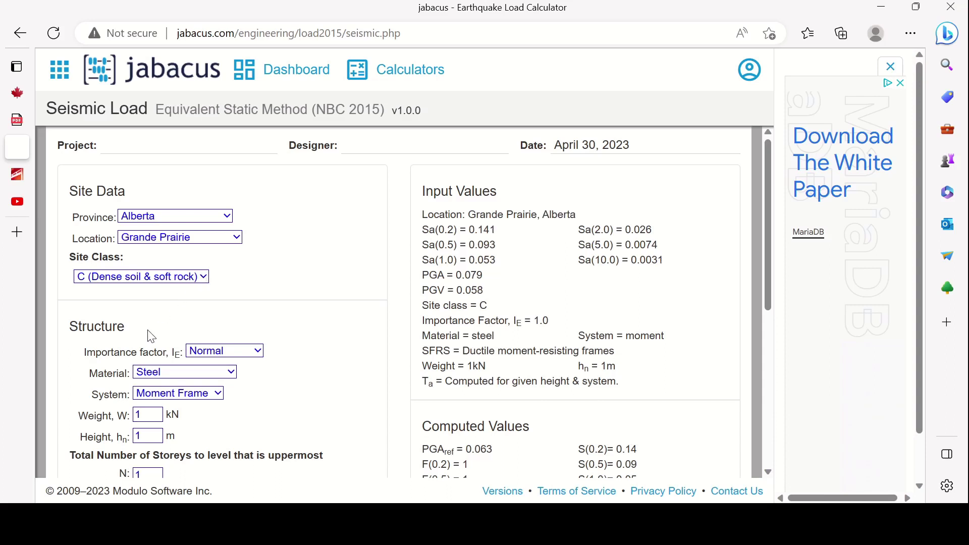
key(d)
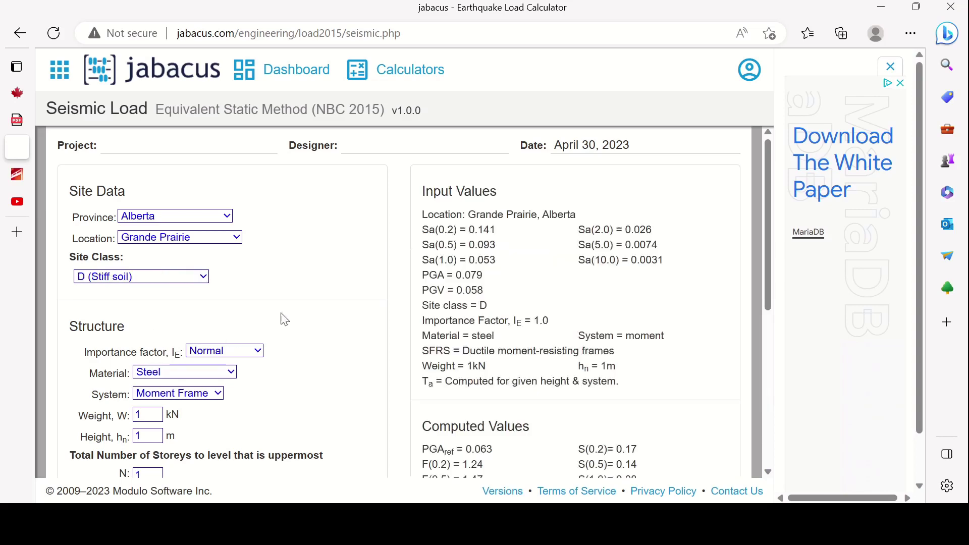
Set the structure's material to Timber, its system to Shear wall and its height to 3 m
scroll(278, 333, down, 1)
scroll(285, 338, down, 2)
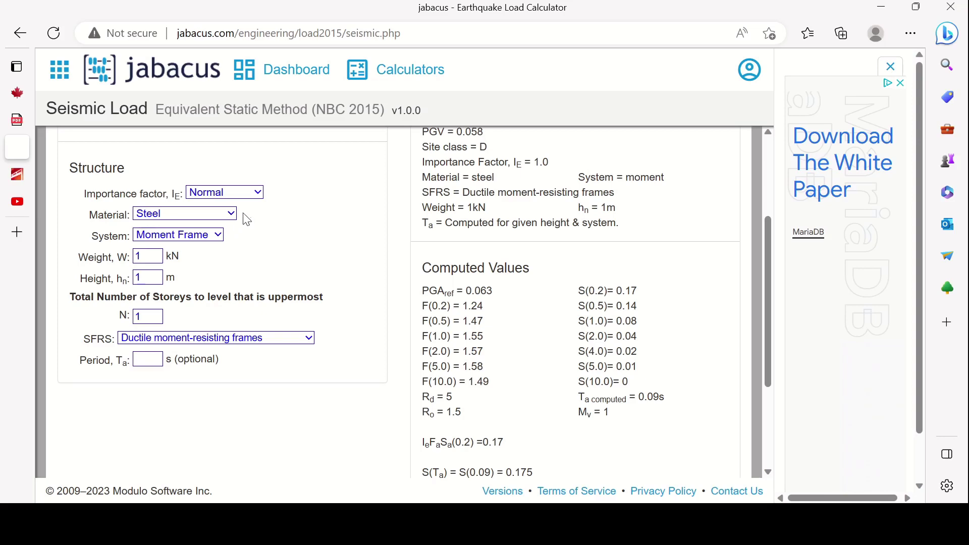
click(190, 256)
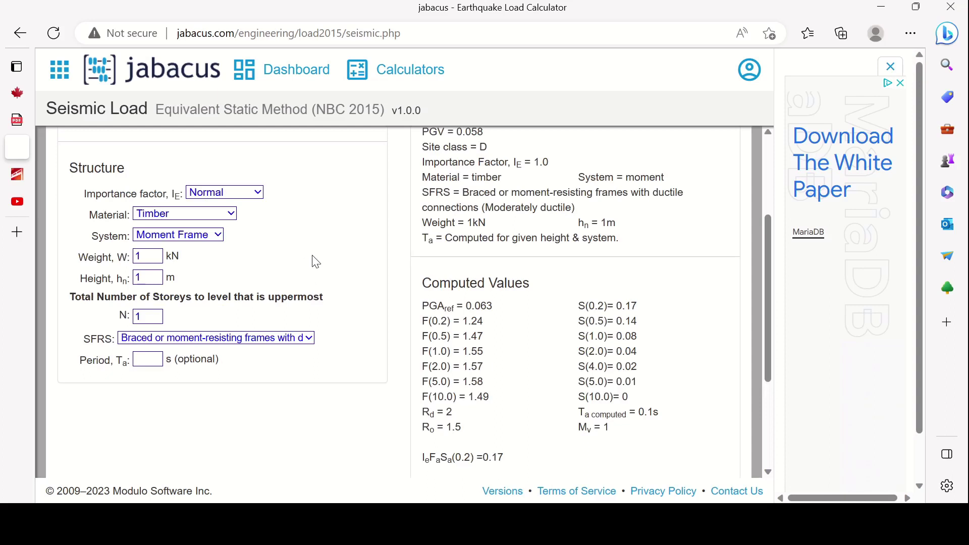
click(181, 279)
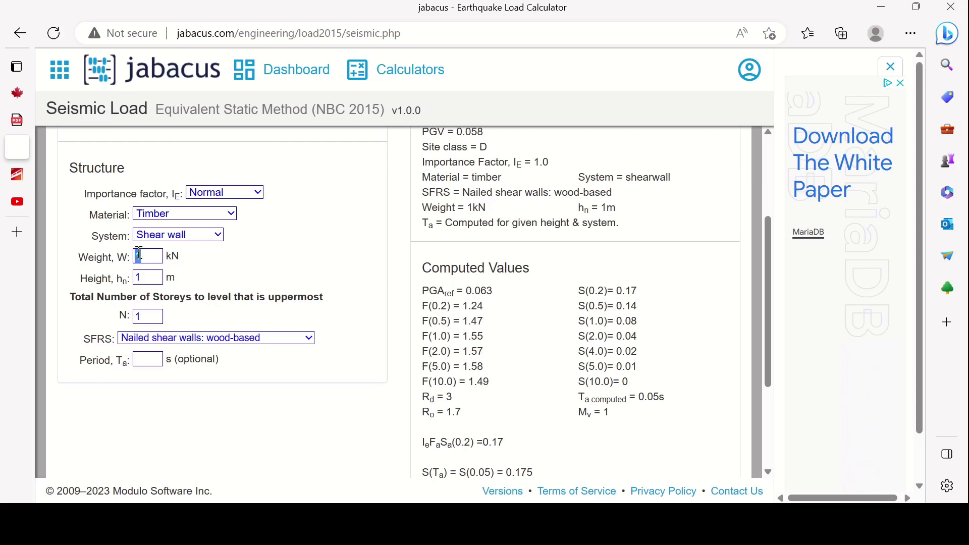
drag(155, 277, 85, 273)
text(3)
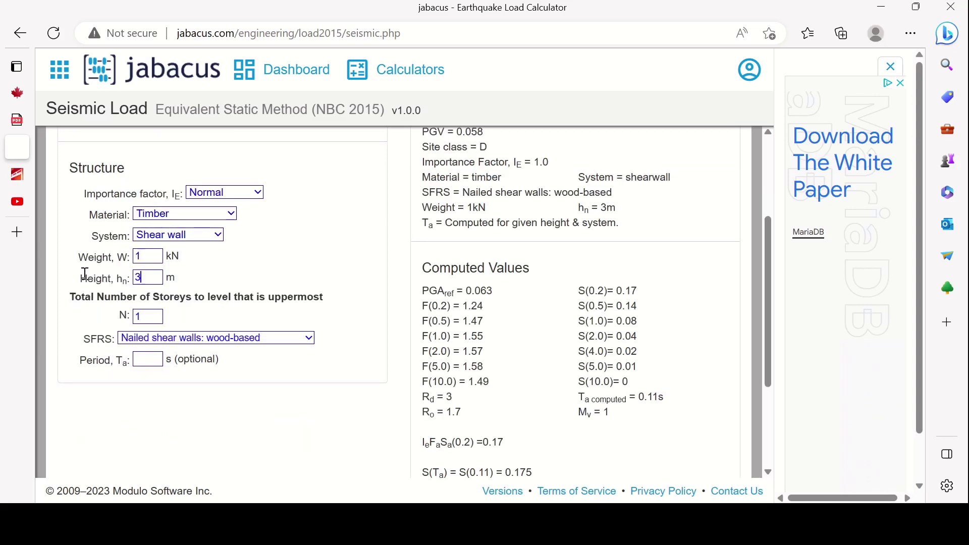
Review the computed seismic values and highlight the design base shear result
scroll(283, 270, down, 1)
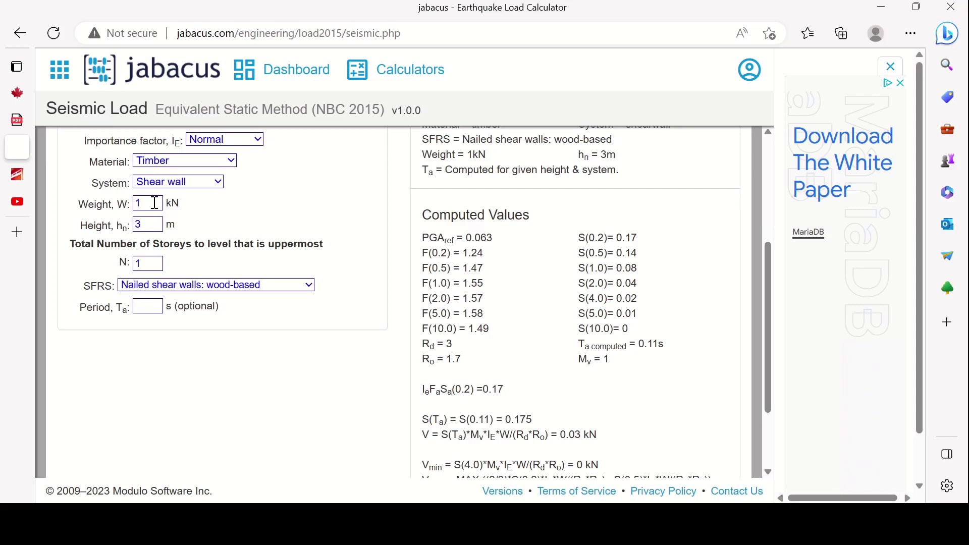
scroll(606, 430, down, 2)
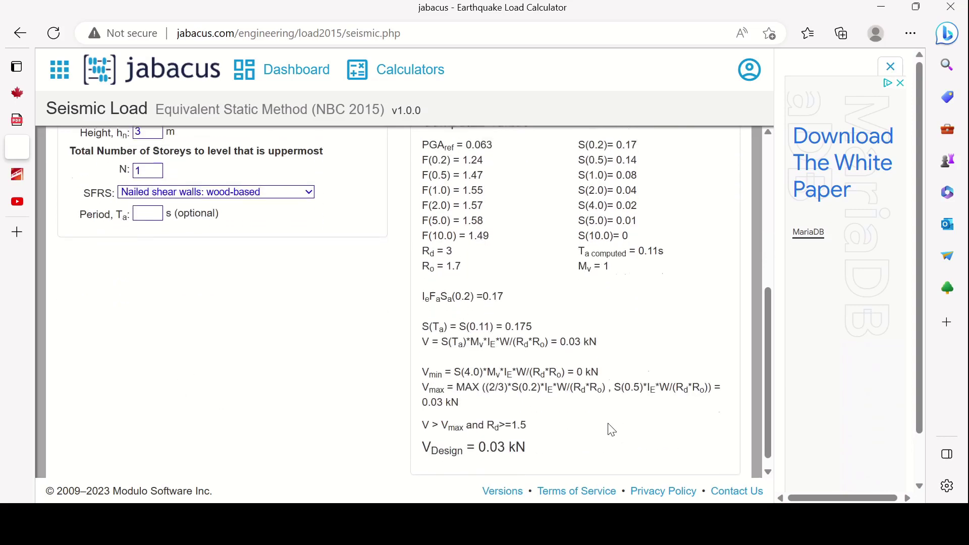
scroll(539, 446, up, 2)
scroll(540, 446, down, 2)
drag(536, 438, 446, 432)
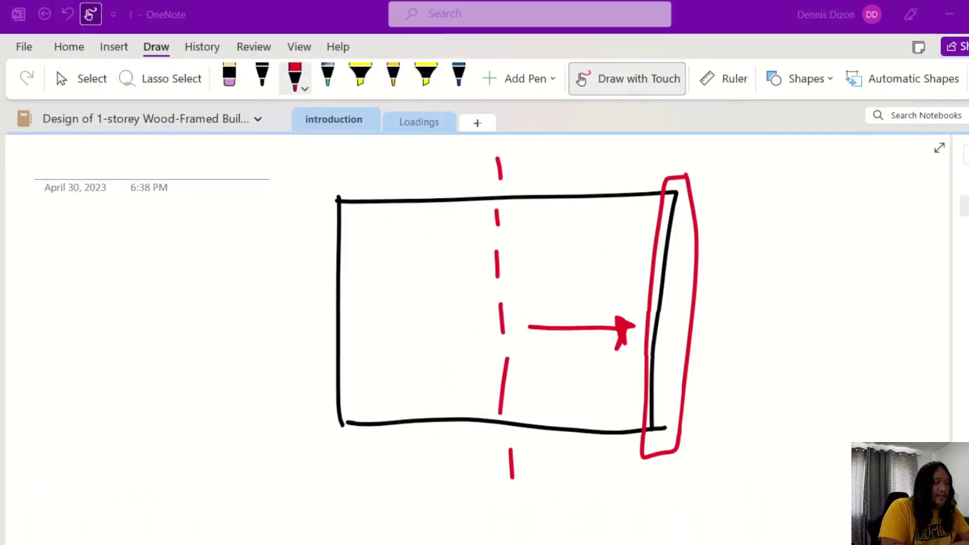
Switch to the OneNote building plan sketch and trace the outline, the right-hand wall and the dashed centreline in red
drag(339, 201, 344, 433)
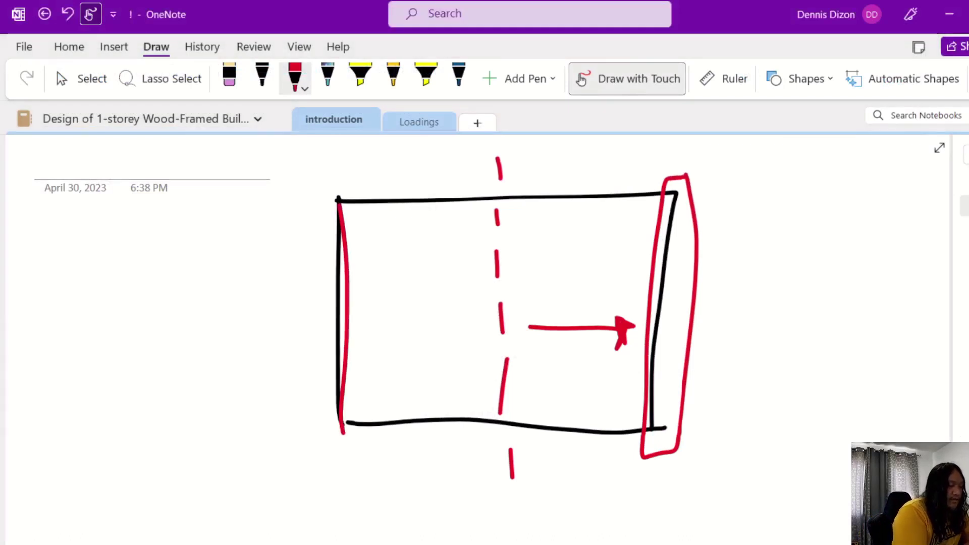
mouse_move(337, 199)
mouse_down()
mouse_move(345, 441)
mouse_move(473, 423)
mouse_move(657, 431)
mouse_move(521, 209)
mouse_move(686, 197)
mouse_move(659, 446)
mouse_up()
mouse_move(689, 171)
mouse_down()
mouse_move(654, 238)
mouse_move(642, 447)
mouse_move(676, 447)
mouse_move(692, 336)
mouse_move(686, 189)
mouse_up()
mouse_move(684, 222)
mouse_down()
mouse_move(661, 243)
mouse_move(676, 280)
mouse_move(703, 282)
mouse_move(670, 343)
mouse_move(658, 414)
mouse_up()
drag(495, 152, 499, 179)
drag(497, 212, 513, 417)
Hatch the right half of the plan in red and add an arrow from it toward the right-hand wall
mouse_move(543, 207)
mouse_down()
mouse_move(497, 275)
mouse_move(495, 306)
mouse_up()
drag(600, 206, 499, 346)
drag(621, 221, 504, 378)
drag(636, 245, 530, 389)
drag(636, 303, 555, 413)
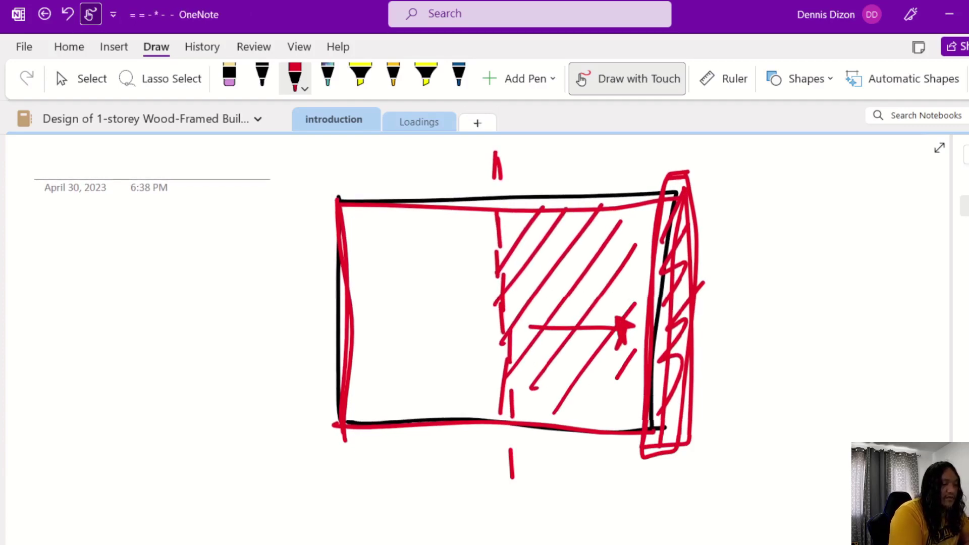
drag(636, 351, 592, 416)
drag(635, 371, 615, 417)
mouse_move(564, 293)
mouse_down()
mouse_move(649, 293)
mouse_move(641, 308)
mouse_up()
drag(640, 295, 635, 306)
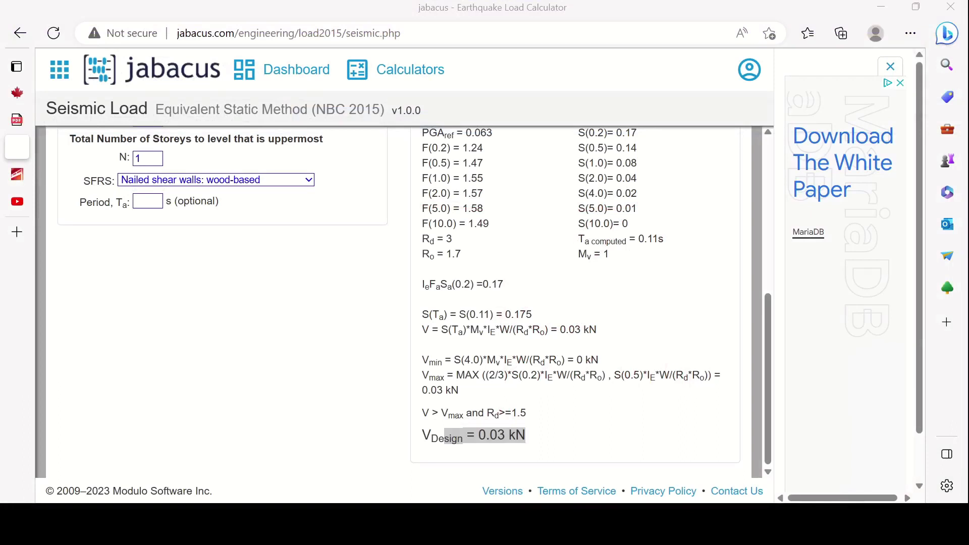
Return to the seismic load calculator, check the weight input against the computed results and highlight the design base shear value
click(289, 348)
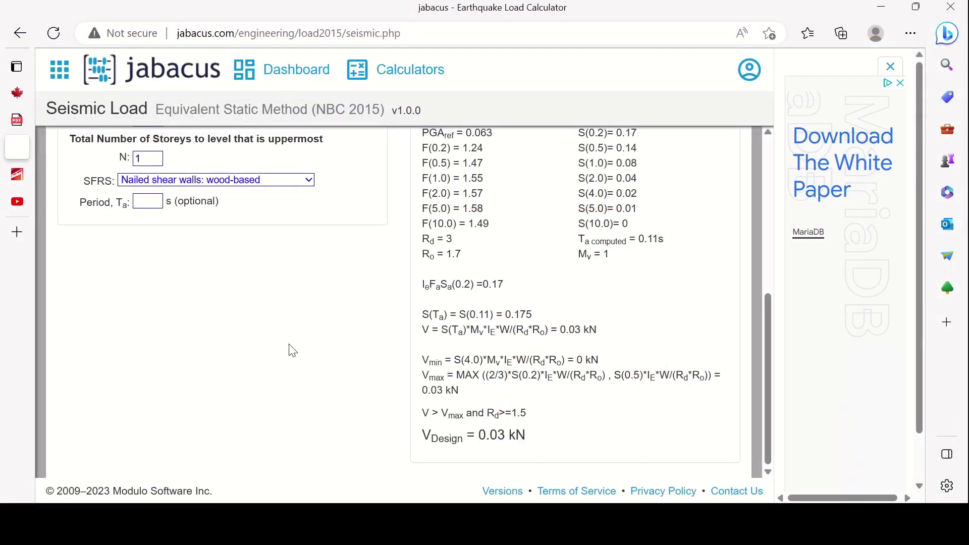
scroll(292, 350, up, 1)
scroll(296, 348, down, 1)
scroll(271, 327, up, 3)
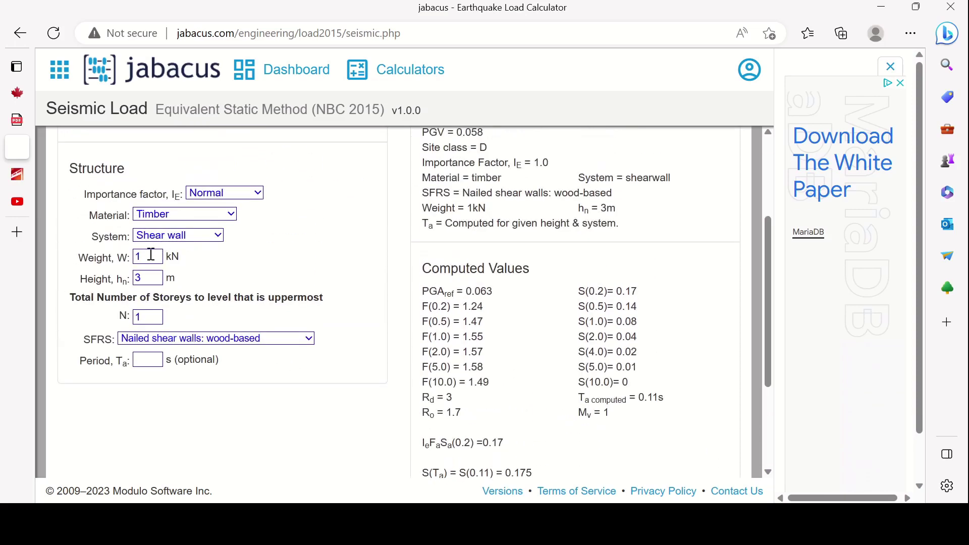
scroll(151, 255, down, 3)
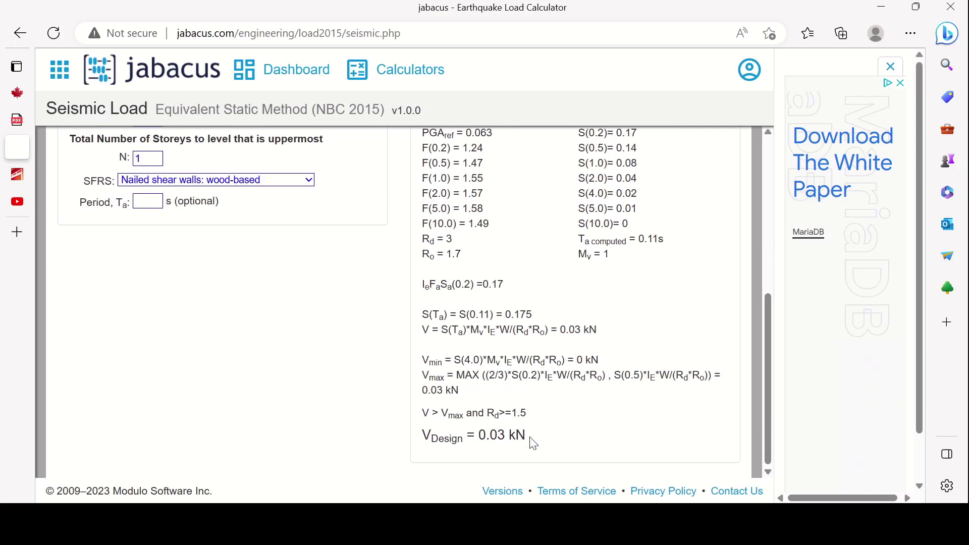
drag(530, 437, 478, 437)
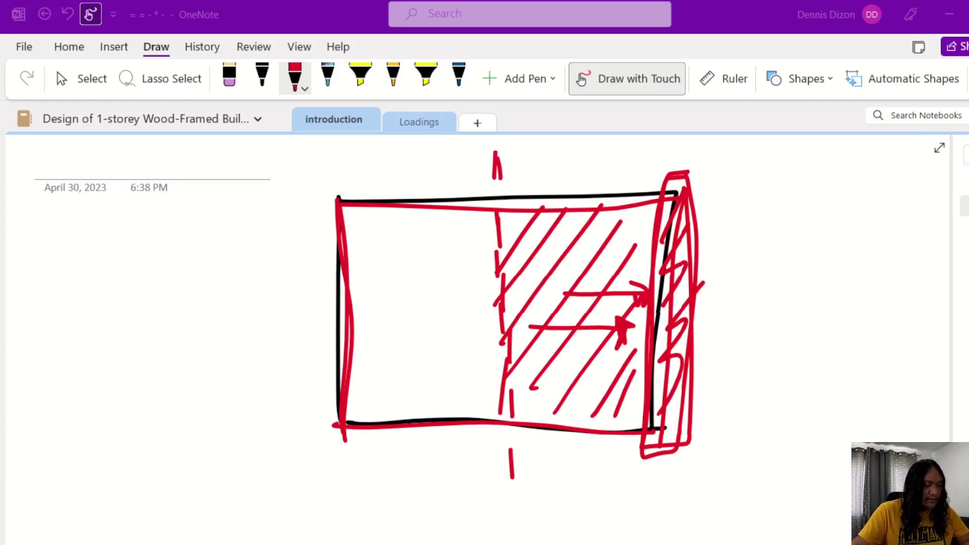
In the OneNote sketch, draw a multicoloured arrow pointing up at the right-hand wall and write "W = 0.03" beside the plan
key(alt+Tab)
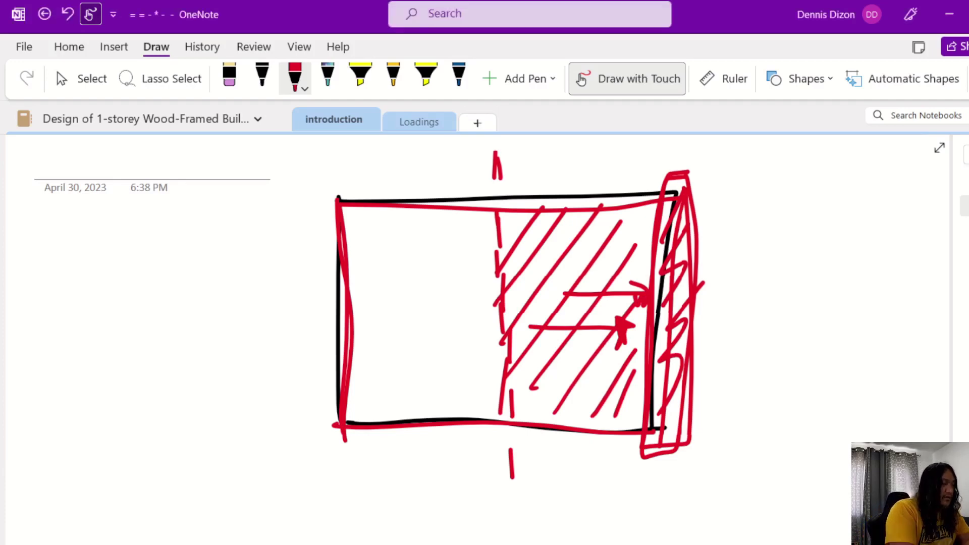
click(328, 76)
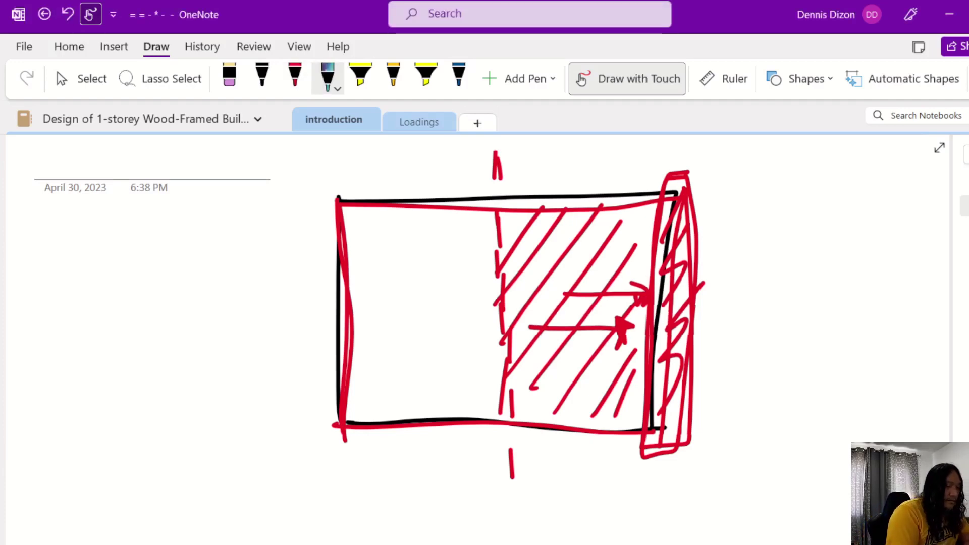
mouse_move(668, 515)
mouse_down()
mouse_move(667, 472)
mouse_move(681, 475)
mouse_up()
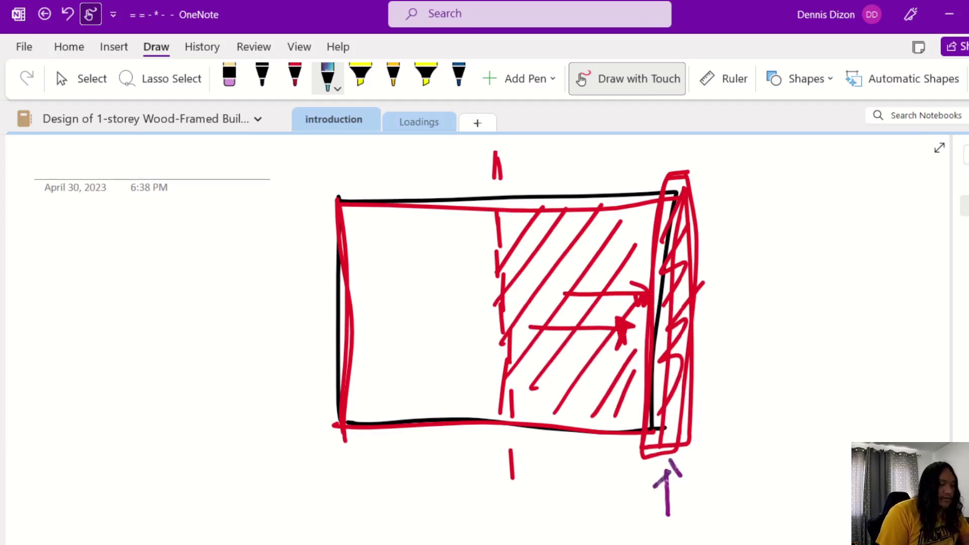
mouse_move(729, 202)
mouse_down()
mouse_move(752, 242)
mouse_move(762, 215)
mouse_up()
drag(785, 239, 824, 216)
mouse_move(783, 285)
mouse_down()
mouse_move(809, 308)
mouse_move(828, 290)
mouse_up()
click(785, 329)
mouse_move(798, 285)
mouse_down()
mouse_move(864, 303)
mouse_move(839, 320)
mouse_up()
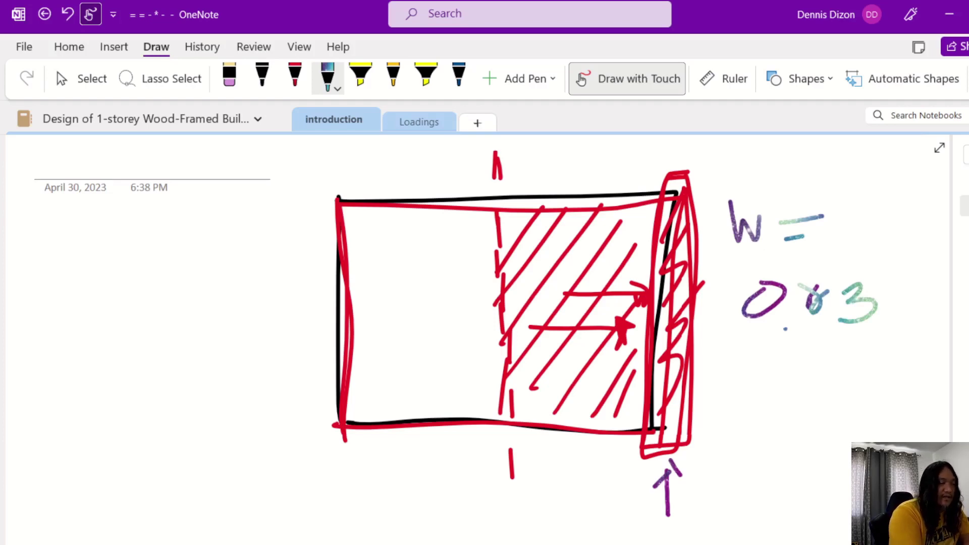
Write an annotation with the black pen above the hatched half of the plan
click(262, 76)
drag(549, 160, 551, 201)
mouse_move(578, 163)
mouse_down()
mouse_move(573, 189)
mouse_move(588, 174)
mouse_move(622, 196)
mouse_move(637, 193)
mouse_up()
mouse_move(652, 169)
mouse_down()
mouse_move(653, 189)
mouse_move(662, 150)
mouse_up()
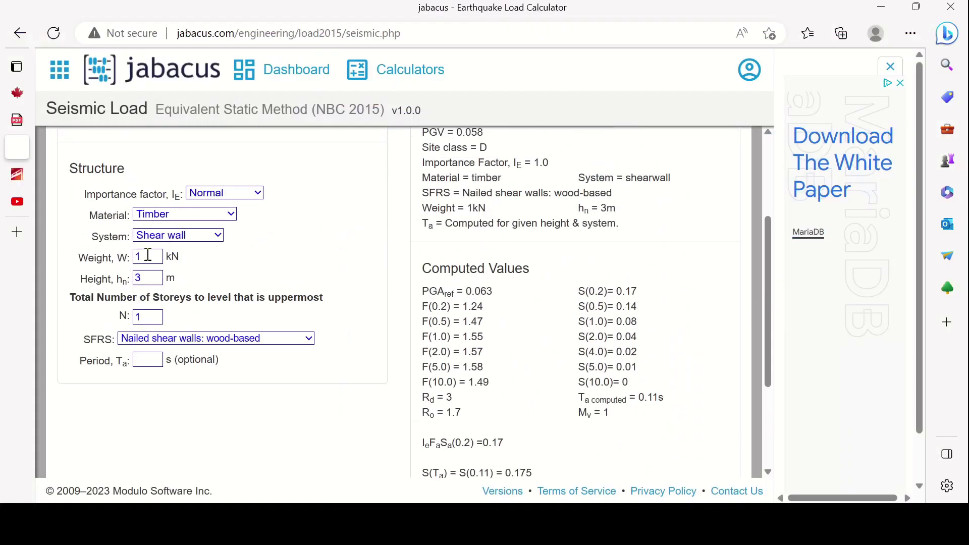
In the seismic load calculator, set the structure's weight to 100 kN and highlight the resulting design base shear
drag(148, 255, 112, 252)
text(100)
scroll(451, 358, down, 3)
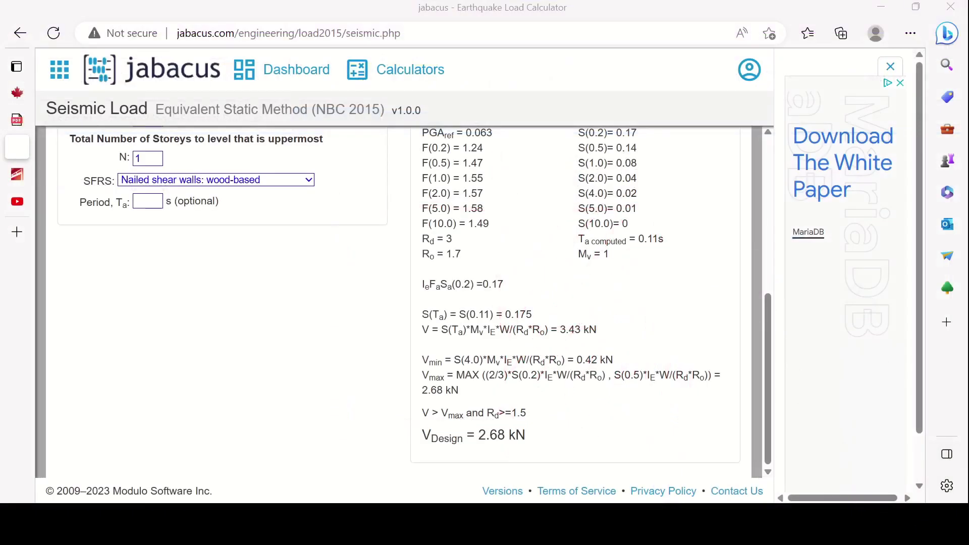
drag(526, 436, 458, 446)
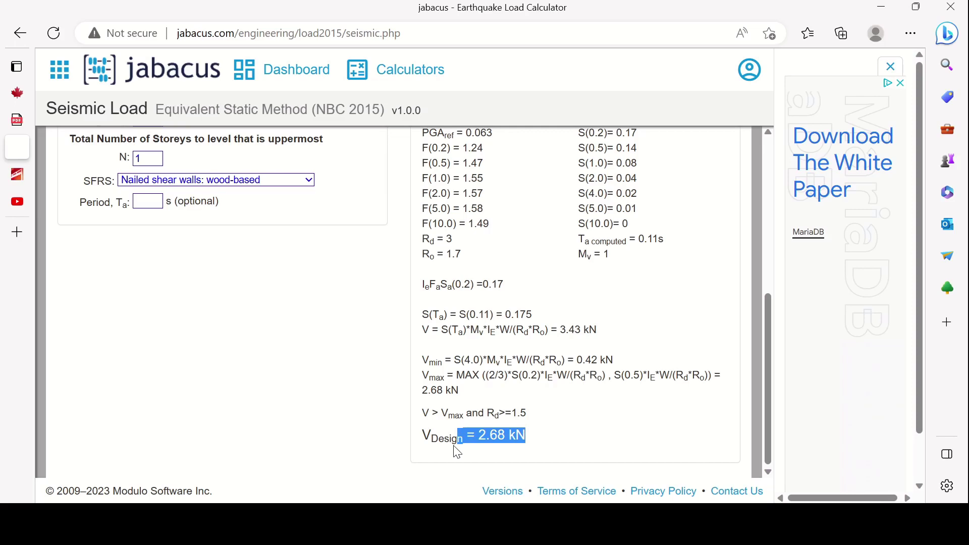
Set the structure's weight to 1 kN in the seismic load calculator and check the recomputed base shear values
click(235, 336)
scroll(217, 329, up, 3)
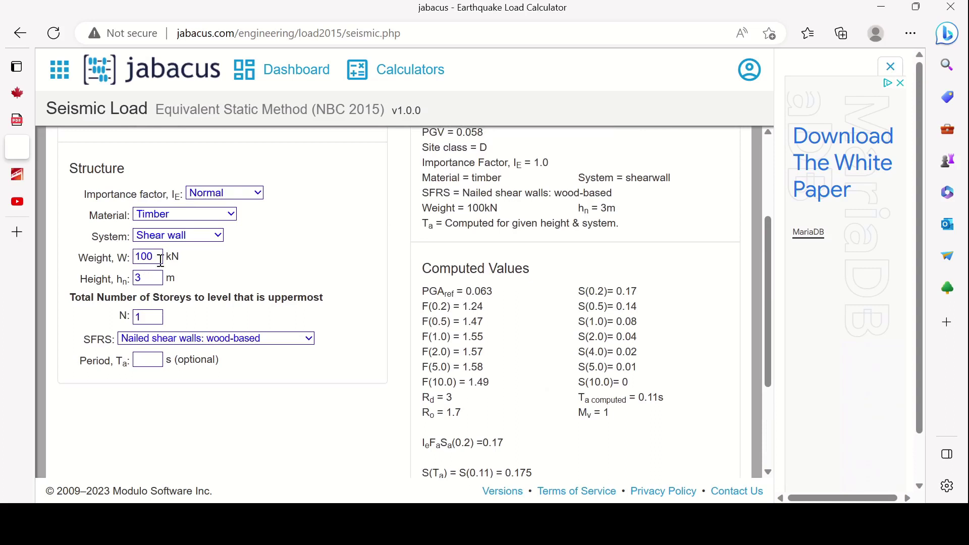
drag(159, 256, 117, 255)
text(1)
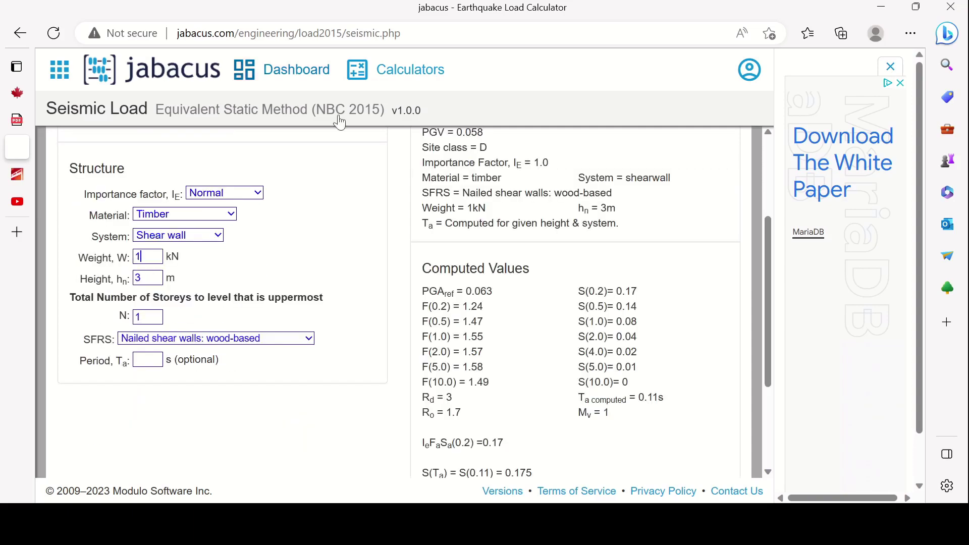
scroll(252, 280, down, 2)
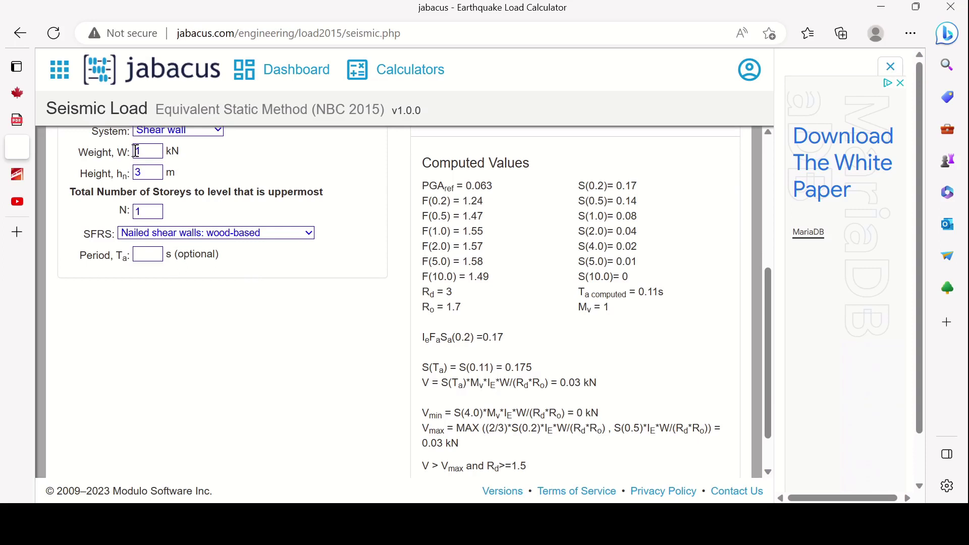
double_click(151, 151)
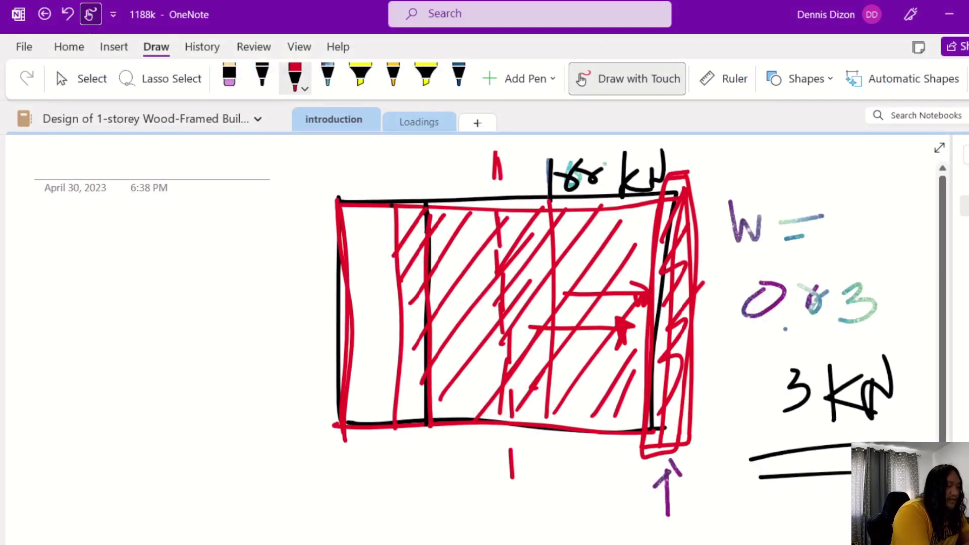
In the OneNote sketch, thicken the interior wall line with the black pen and hatch the plan area around it with diagonal strokes
click(262, 78)
drag(427, 206, 428, 409)
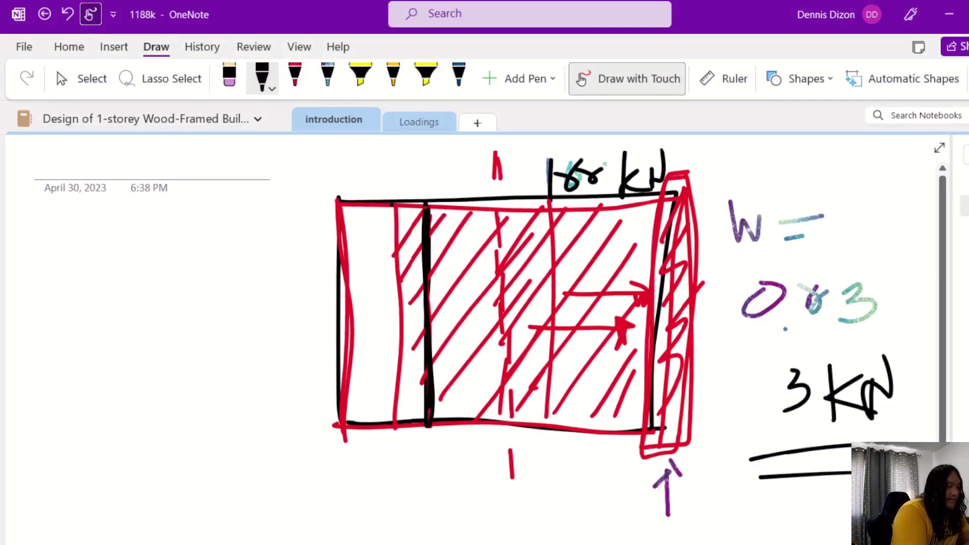
drag(445, 210, 396, 278)
drag(410, 207, 399, 249)
drag(460, 213, 404, 309)
drag(497, 220, 408, 359)
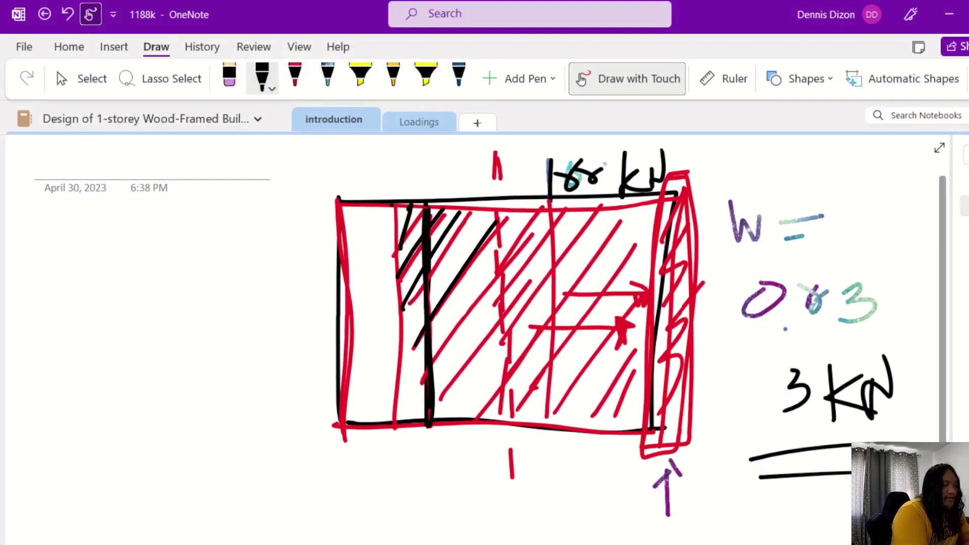
drag(525, 232, 414, 402)
drag(531, 278, 444, 412)
drag(547, 316, 477, 417)
drag(549, 348, 495, 429)
drag(547, 375, 527, 420)
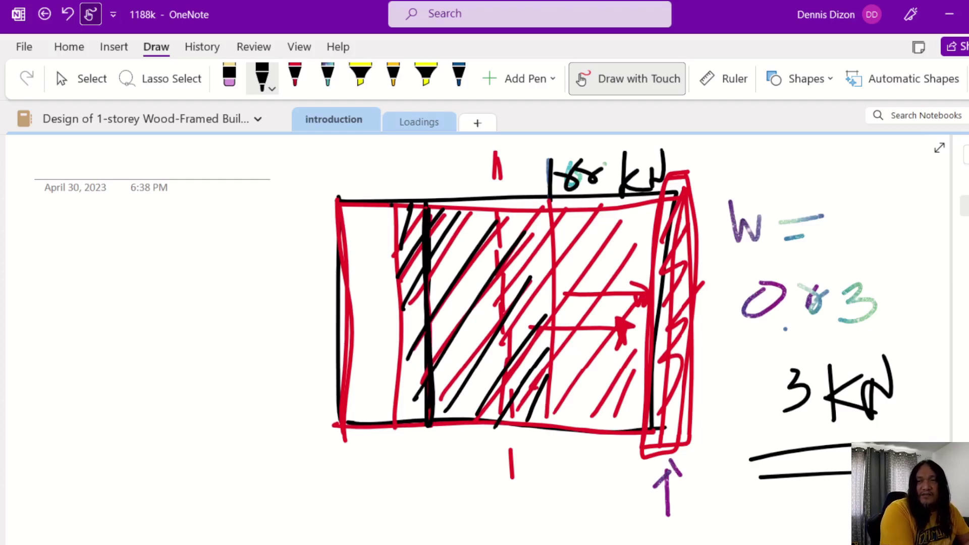
Circle the 0.03 value beside the plan in black and add more diagonal strokes to the black hatching
mouse_move(742, 336)
mouse_down()
mouse_move(808, 256)
mouse_move(797, 362)
mouse_up()
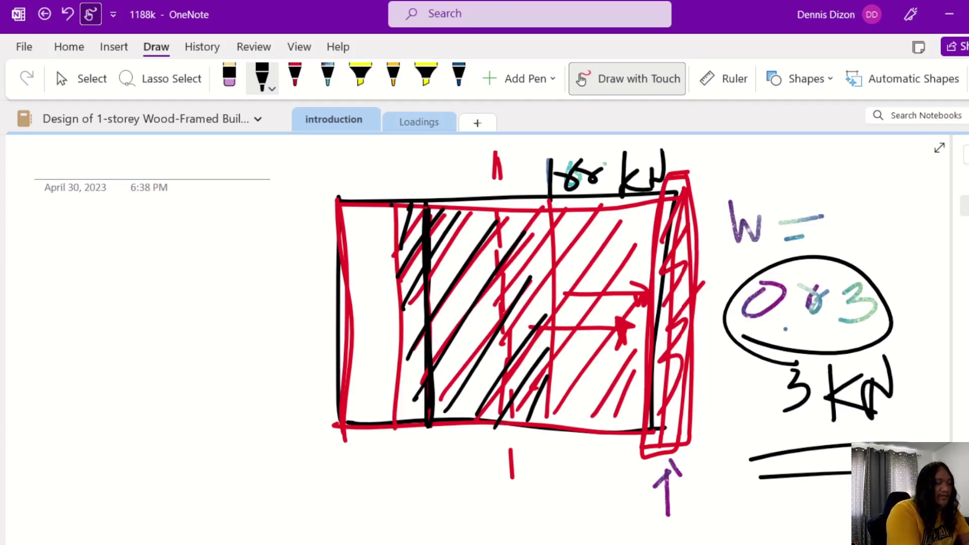
drag(525, 225, 434, 313)
drag(424, 217, 401, 313)
drag(540, 222, 484, 338)
drag(467, 222, 432, 283)
Mark the unhatched strip along the plan's left wall with a red stroke and yellow highlighter strokes
click(295, 77)
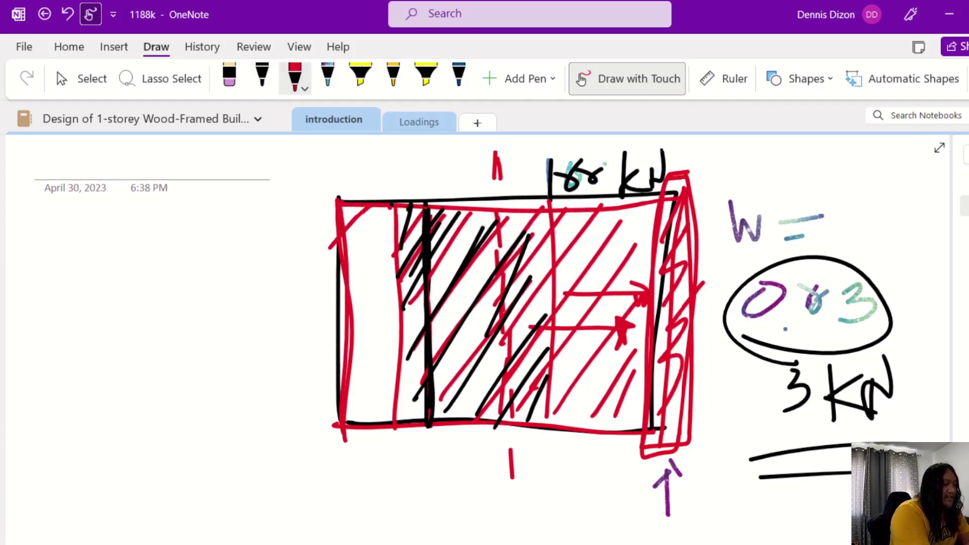
click(360, 77)
mouse_move(362, 208)
mouse_down()
mouse_move(325, 257)
mouse_move(353, 419)
mouse_up()
mouse_move(393, 209)
mouse_down()
mouse_move(361, 273)
mouse_move(358, 376)
mouse_up()
mouse_move(392, 328)
mouse_down()
mouse_move(376, 422)
mouse_move(386, 422)
mouse_up()
drag(391, 351, 383, 369)
drag(371, 336, 363, 351)
drag(392, 217, 385, 235)
drag(379, 293, 373, 307)
drag(379, 211, 353, 237)
drag(371, 301, 352, 367)
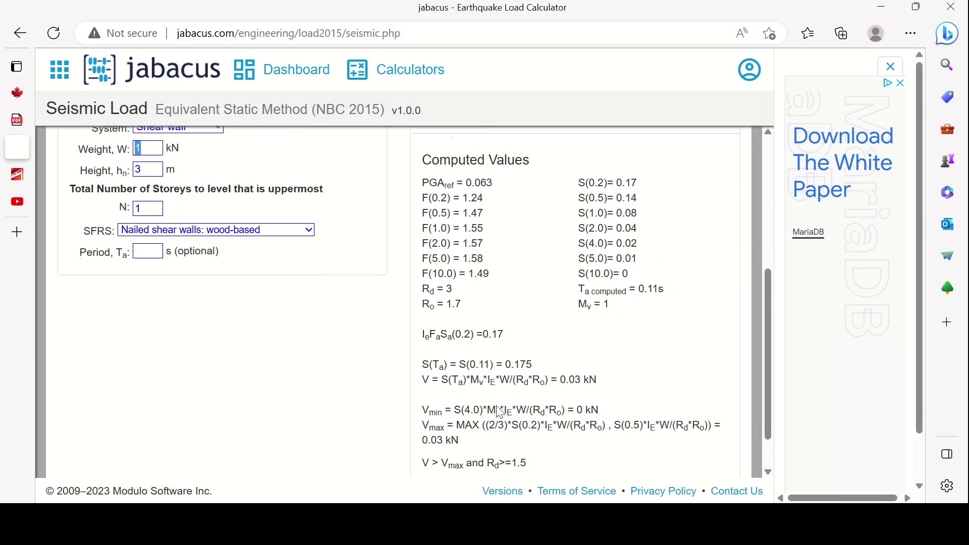
Return to the seismic load calculator, review the computed values for the 1 kN weight and highlight the design base shear
scroll(505, 409, down, 1)
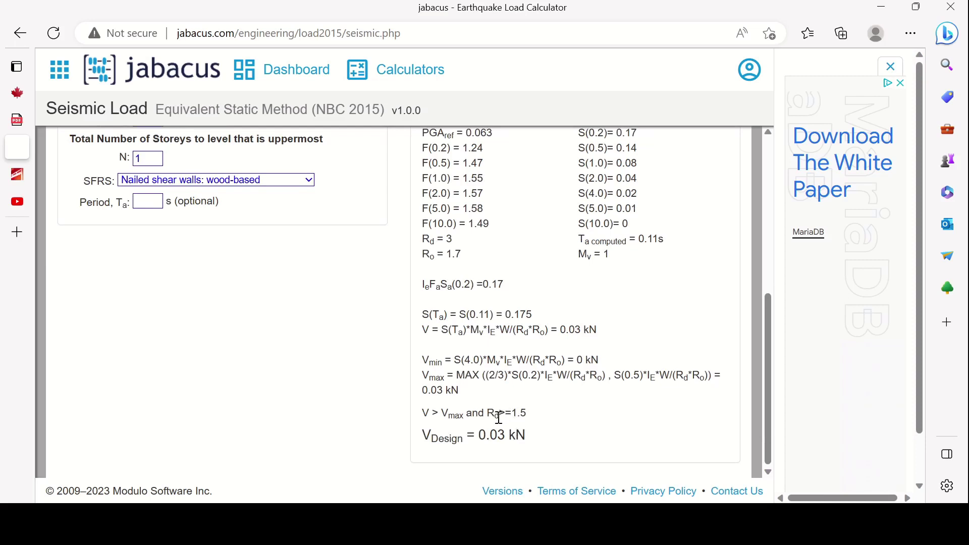
scroll(499, 417, up, 2)
scroll(498, 418, down, 2)
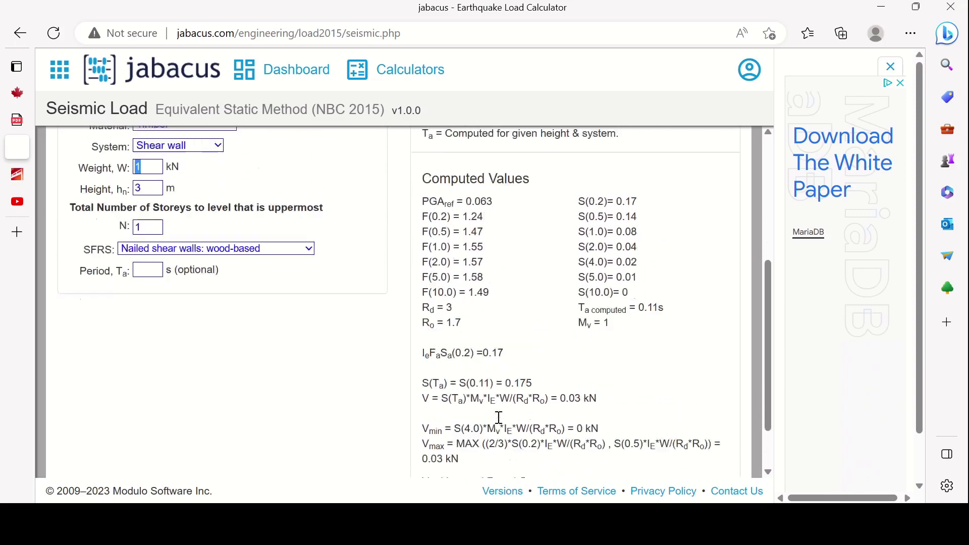
scroll(505, 440, up, 1)
scroll(530, 464, down, 1)
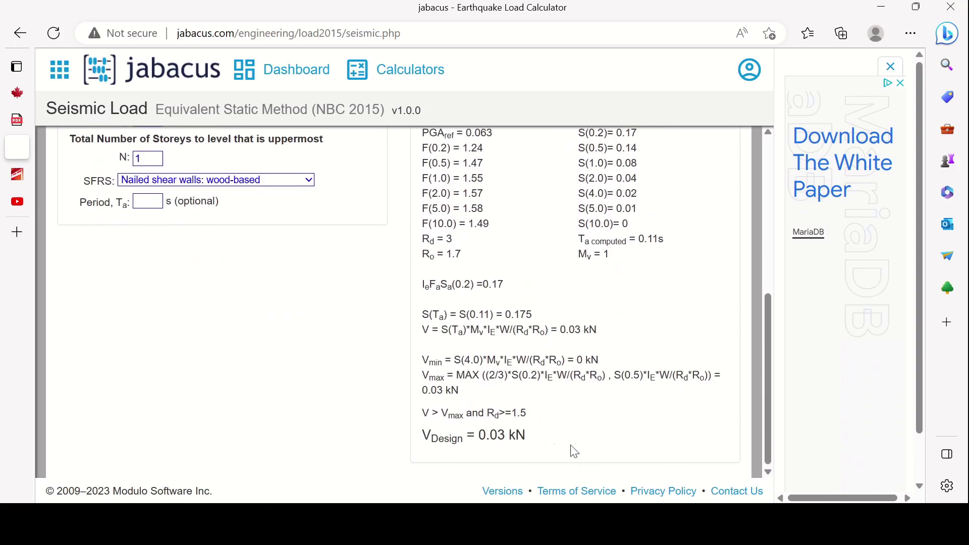
drag(536, 435, 423, 437)
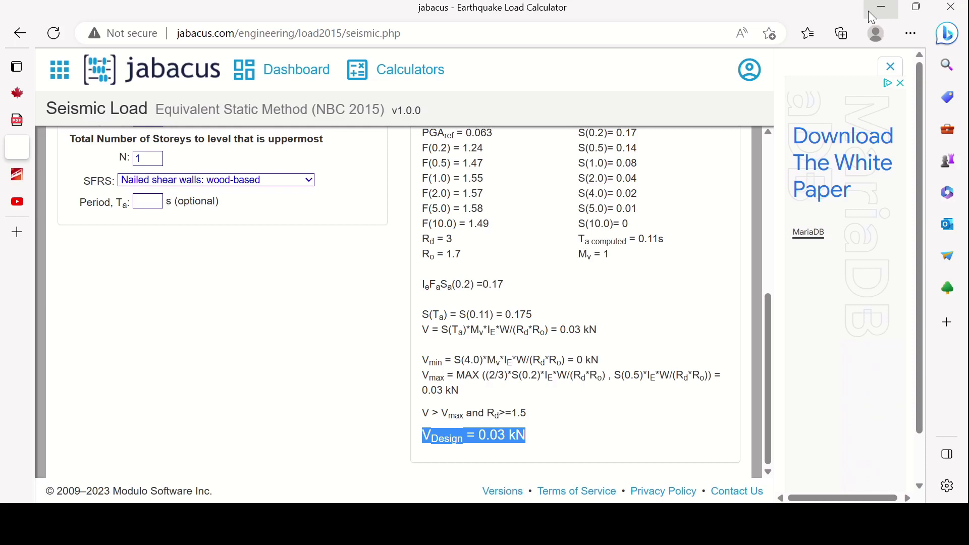
Search Google for "forteweb" in a new browser tab and open the ForteWEB site's sign-in page
click(19, 176)
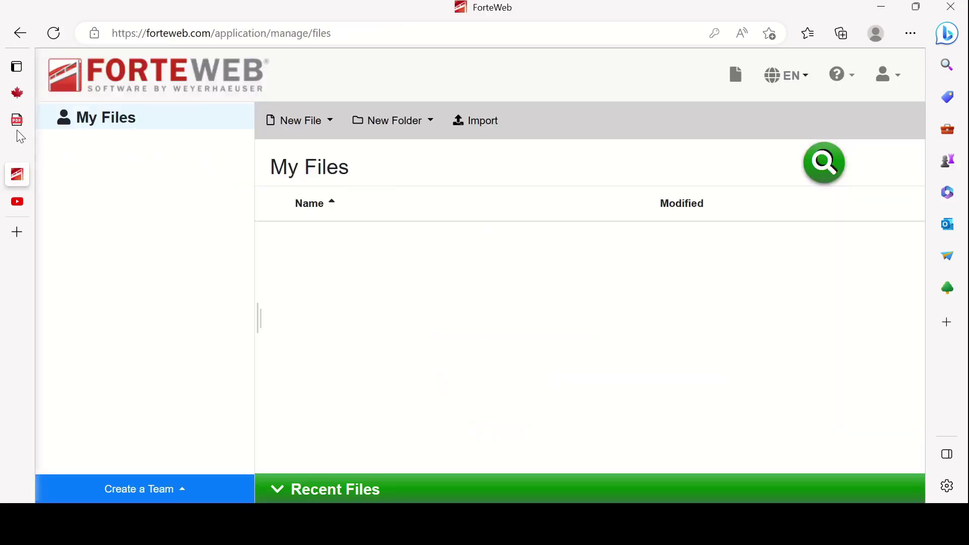
mouse_move(18, 132)
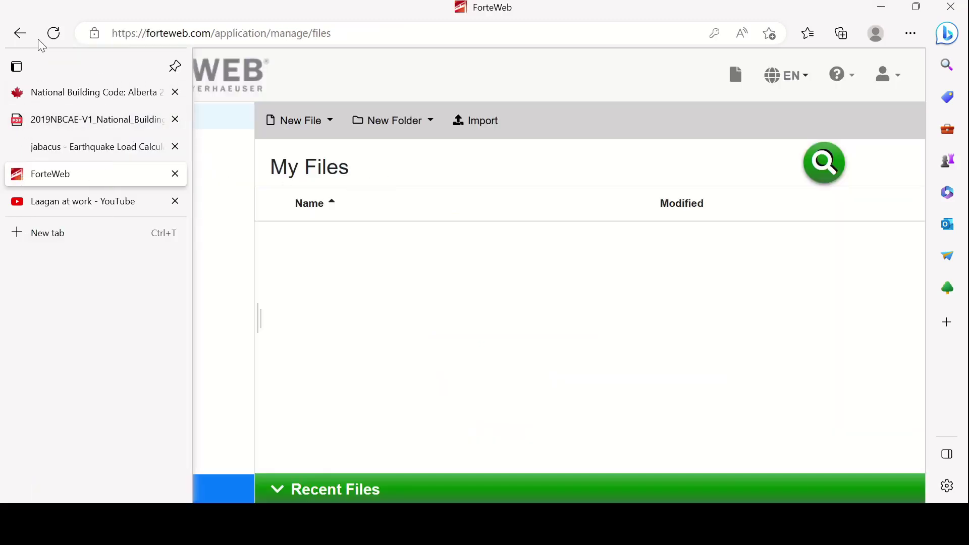
click(59, 234)
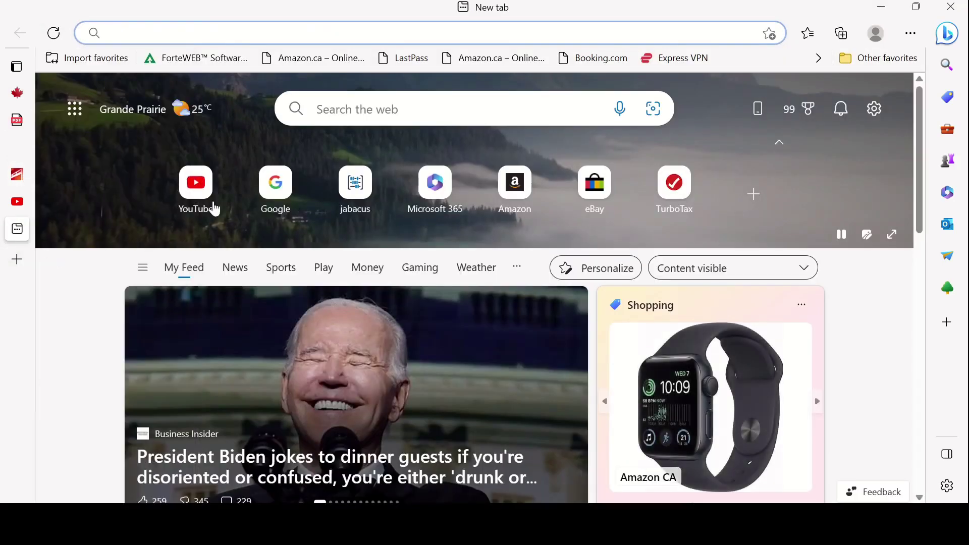
click(269, 202)
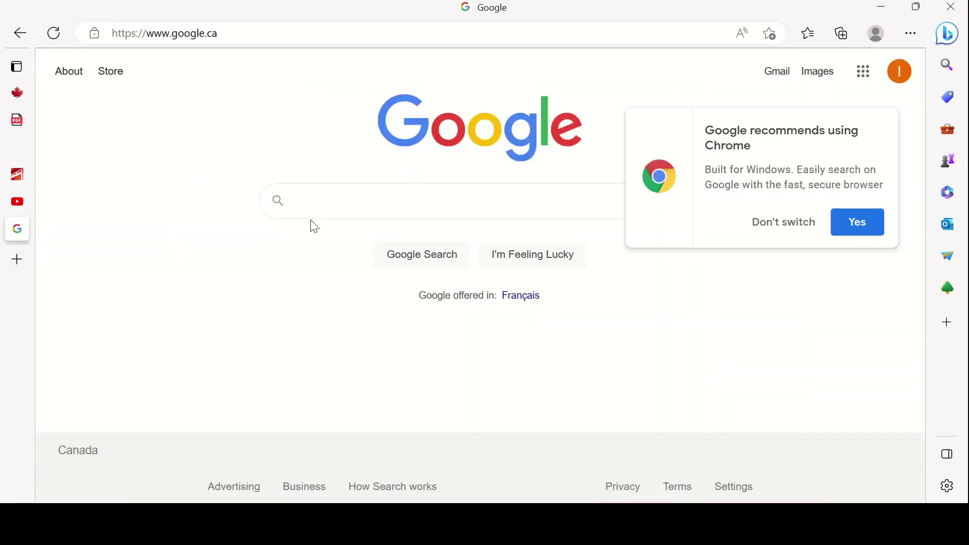
click(321, 205)
text(fort)
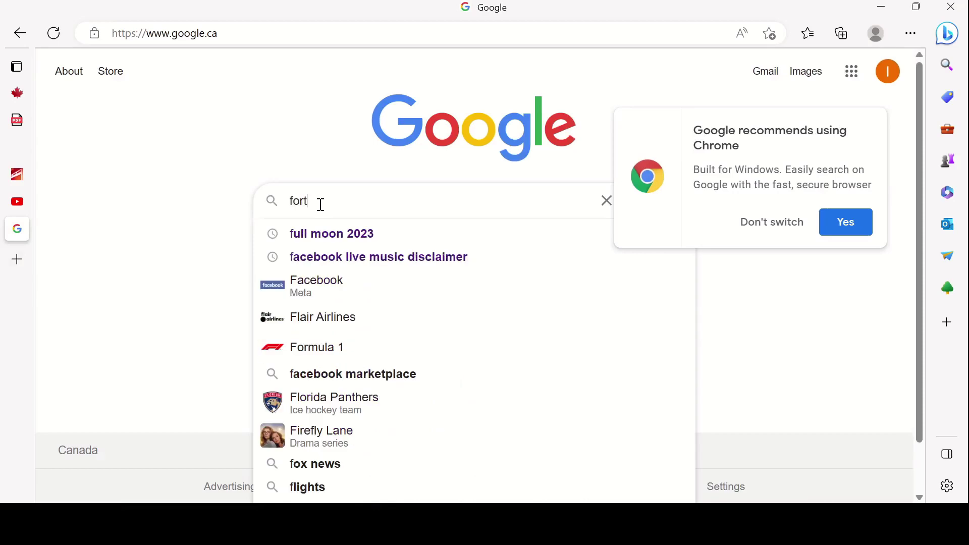
text(eweb)
key(Return)
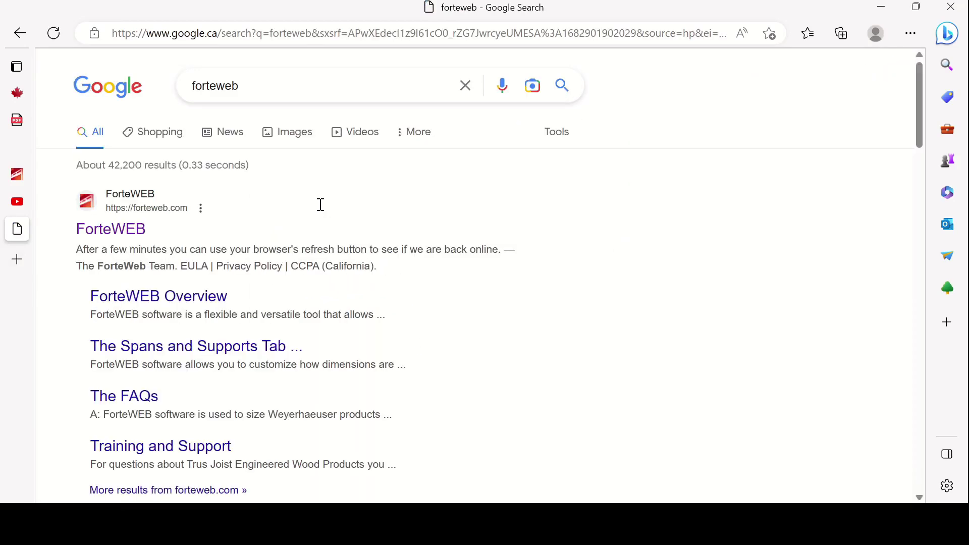
click(112, 235)
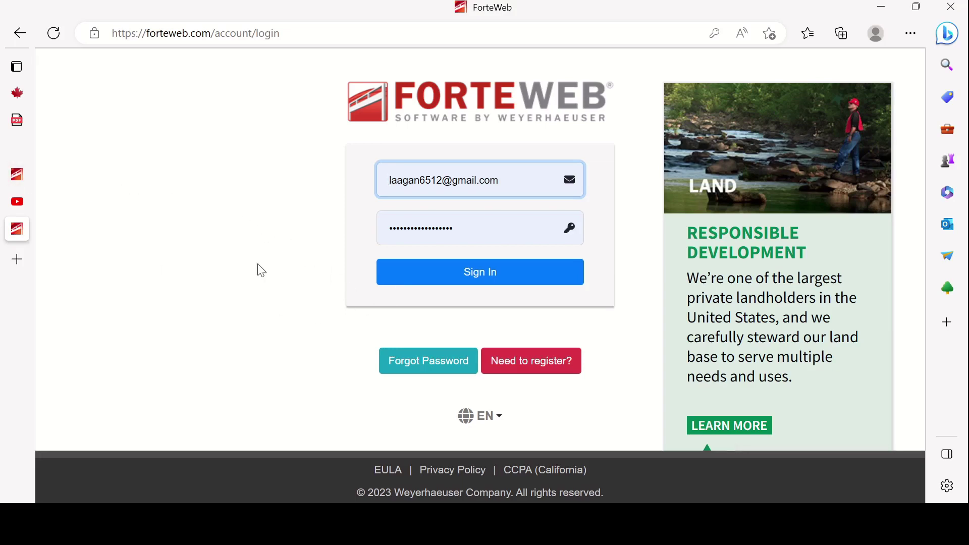
Return to the signed-in ForteWeb session and create a new file named "design of 1 storey building"
mouse_move(31, 218)
click(64, 173)
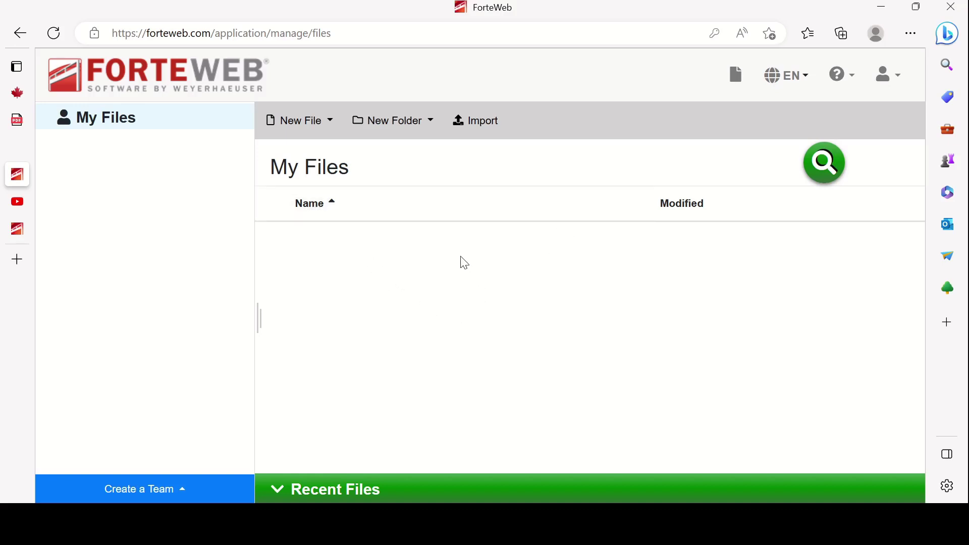
click(299, 124)
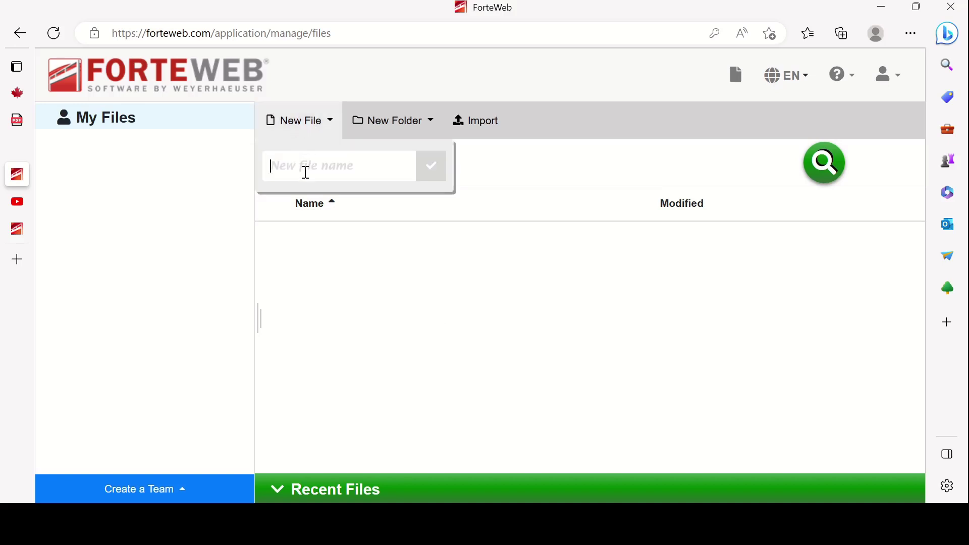
text(design)
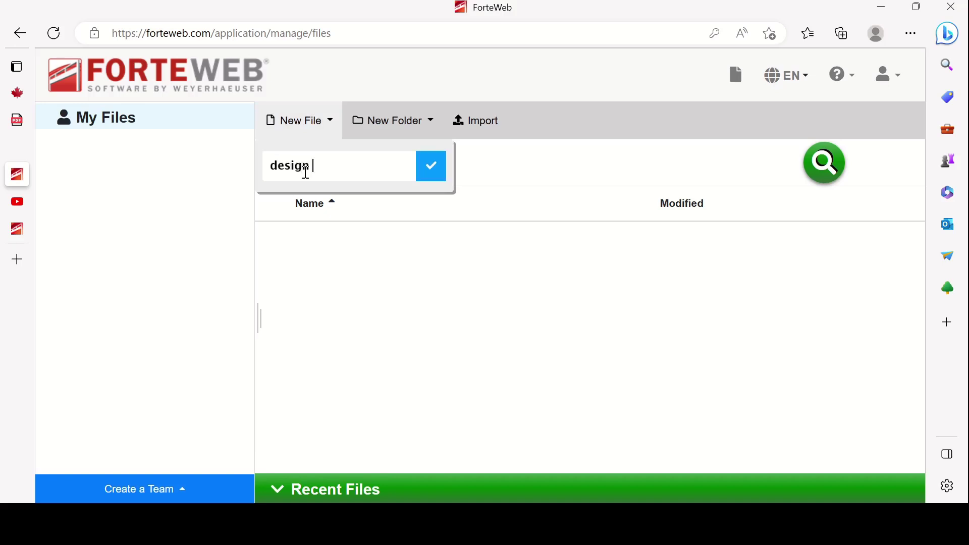
text( of 1 storey buil)
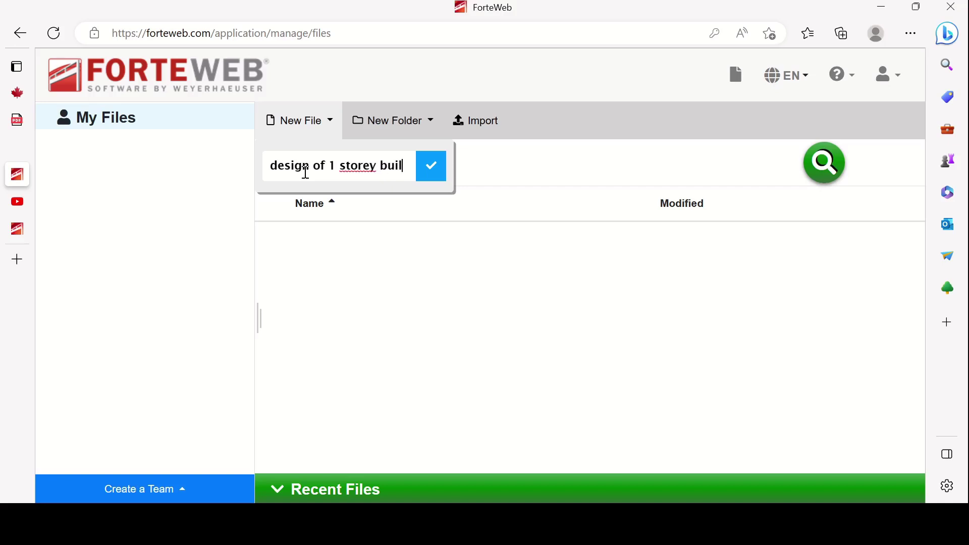
text(ding)
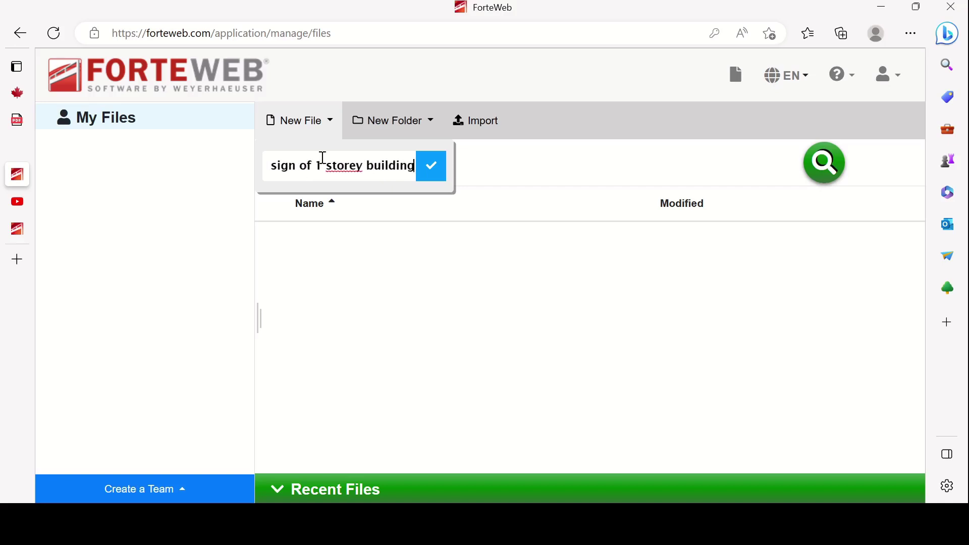
click(433, 168)
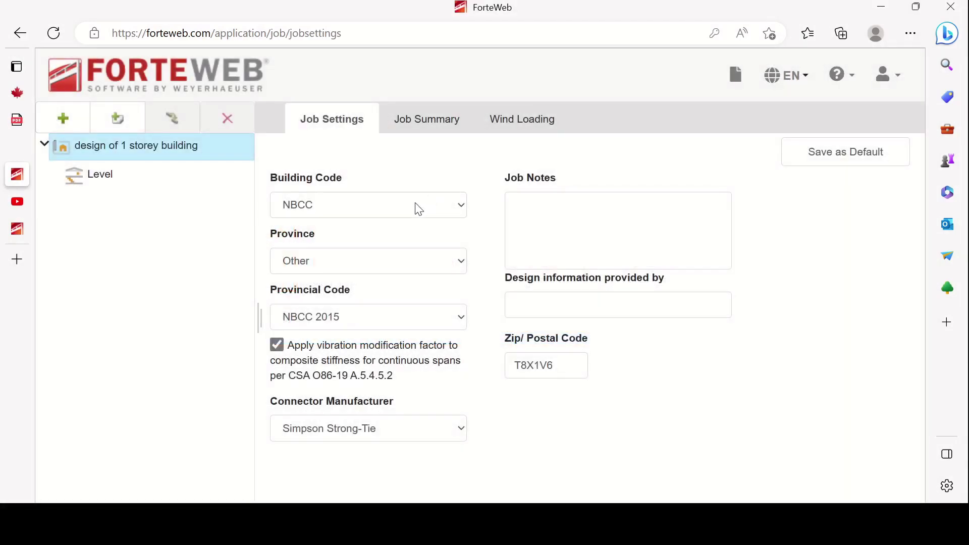
Review the job's building code, provincial code and connector manufacturer settings, and view the job summary
mouse_move(150, 146)
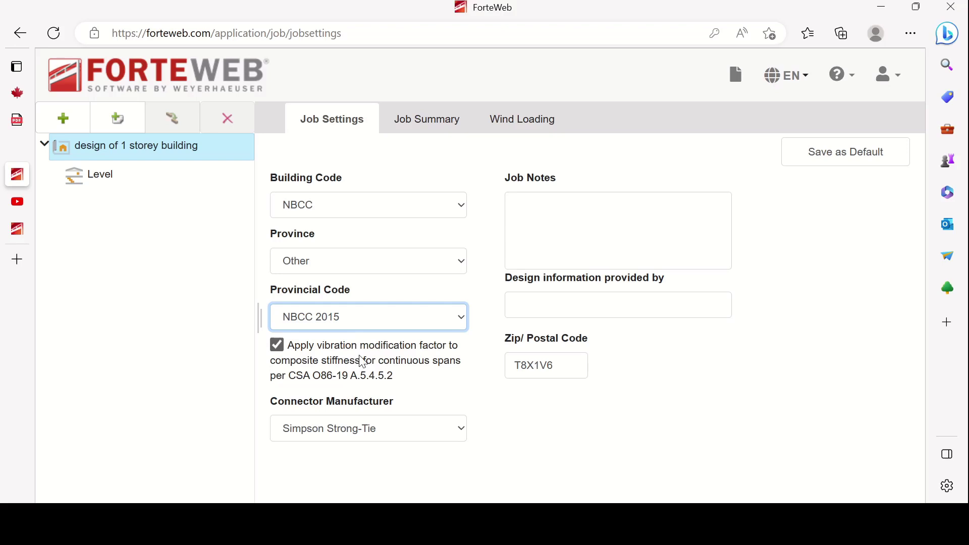
click(602, 447)
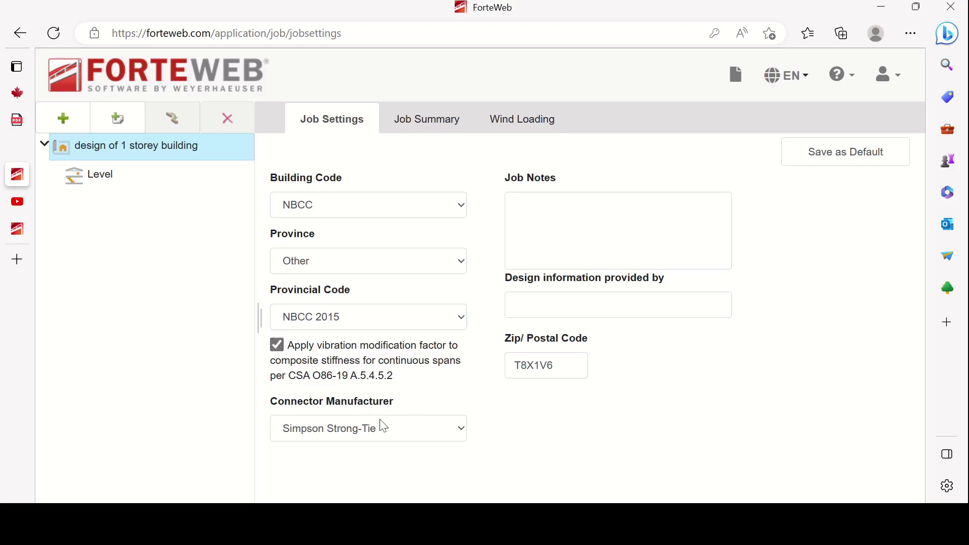
click(446, 437)
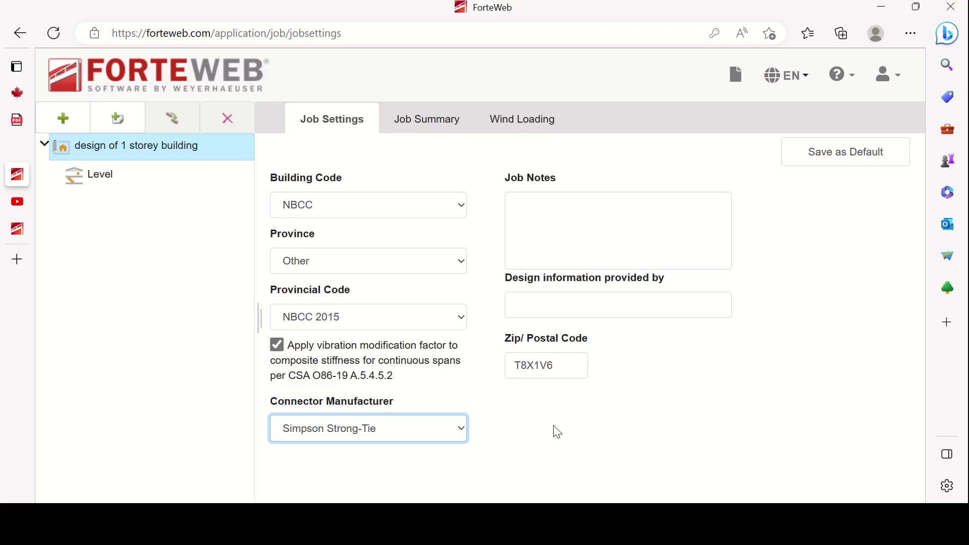
click(418, 124)
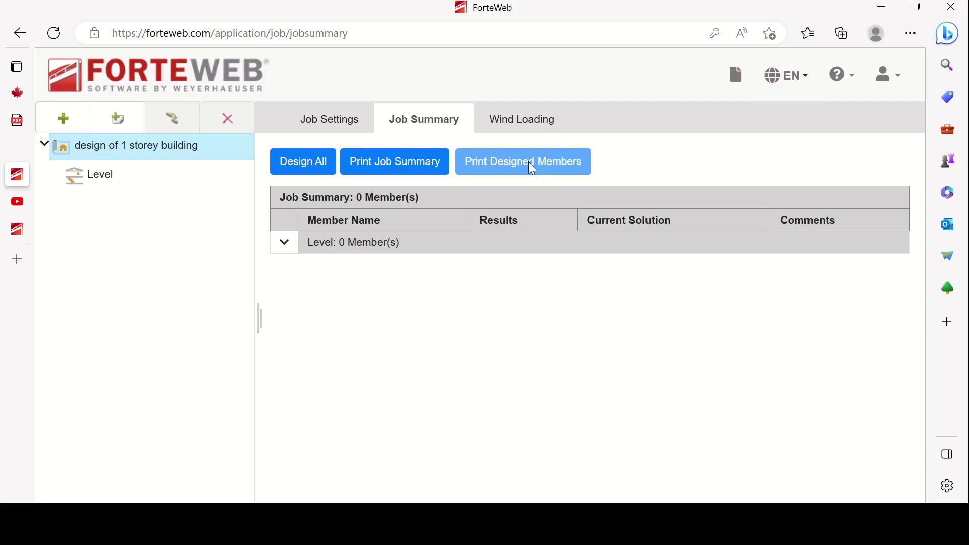
Examine the job's wind loading settings, toggling the own-loads option on and off and checking the application type and province choices
click(517, 128)
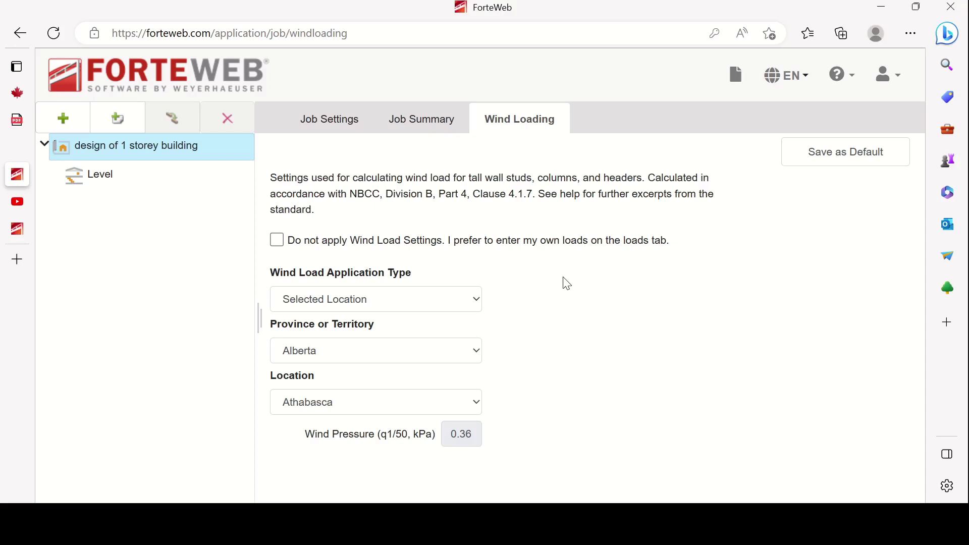
click(276, 240)
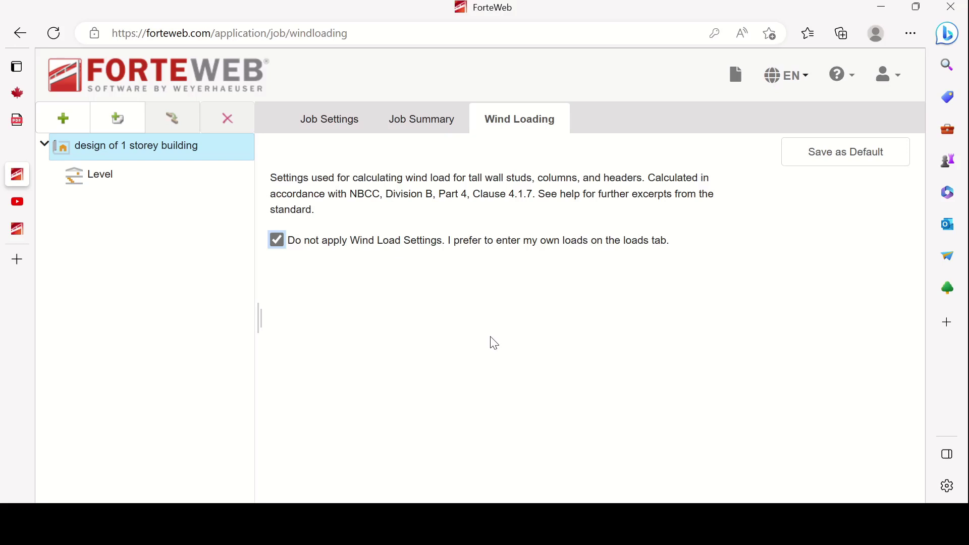
click(284, 244)
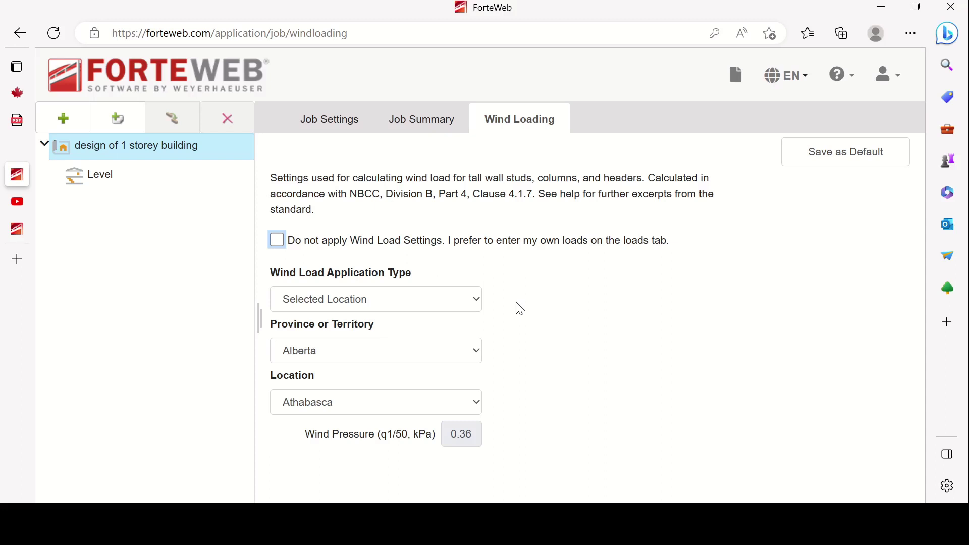
click(446, 308)
click(379, 356)
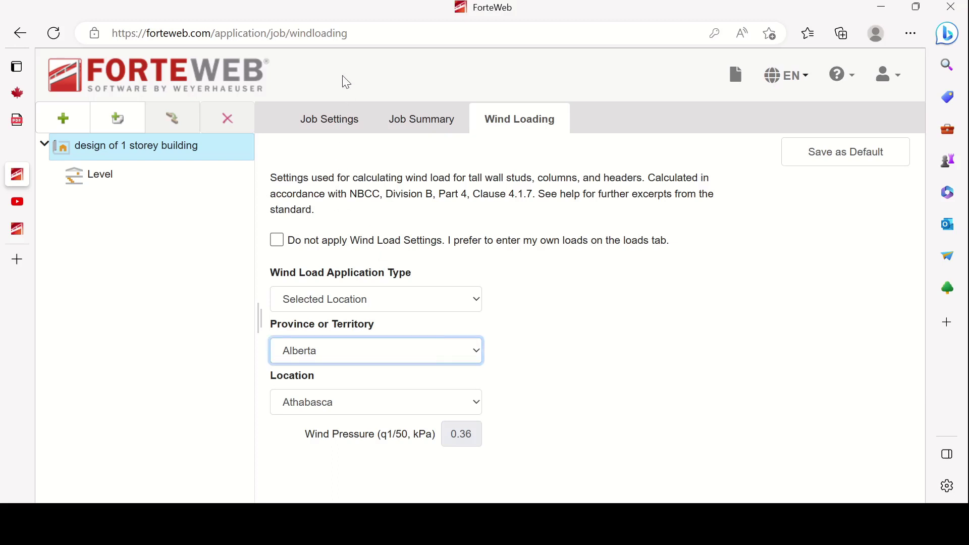
Set the wind loading location to Grande Prairie, Alberta
click(374, 411)
click(374, 411)
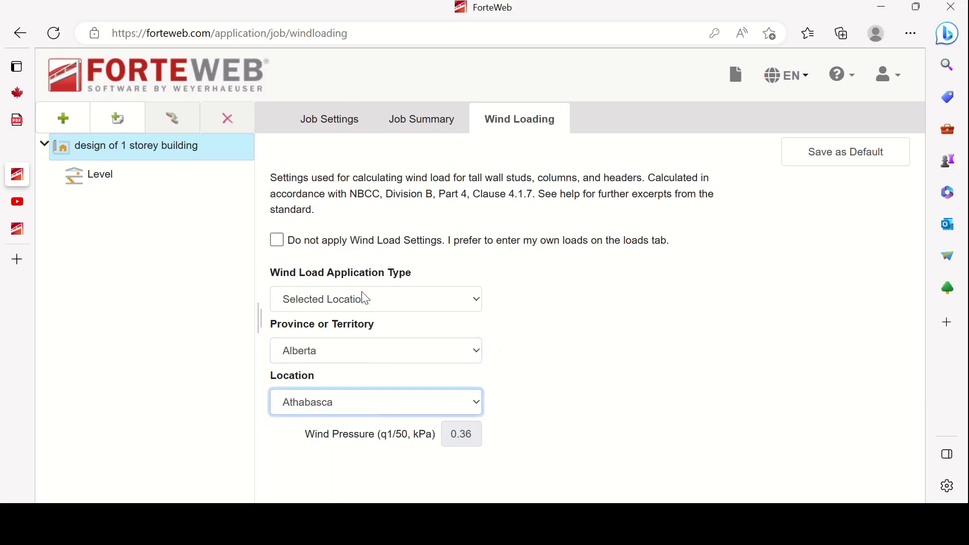
key(g)
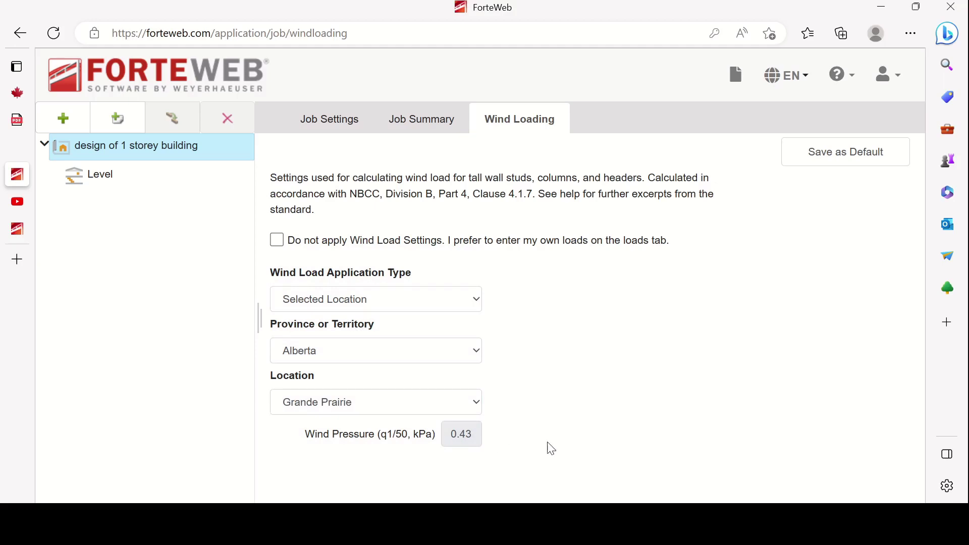
Open the level's properties and set its building class to Commercial
click(99, 177)
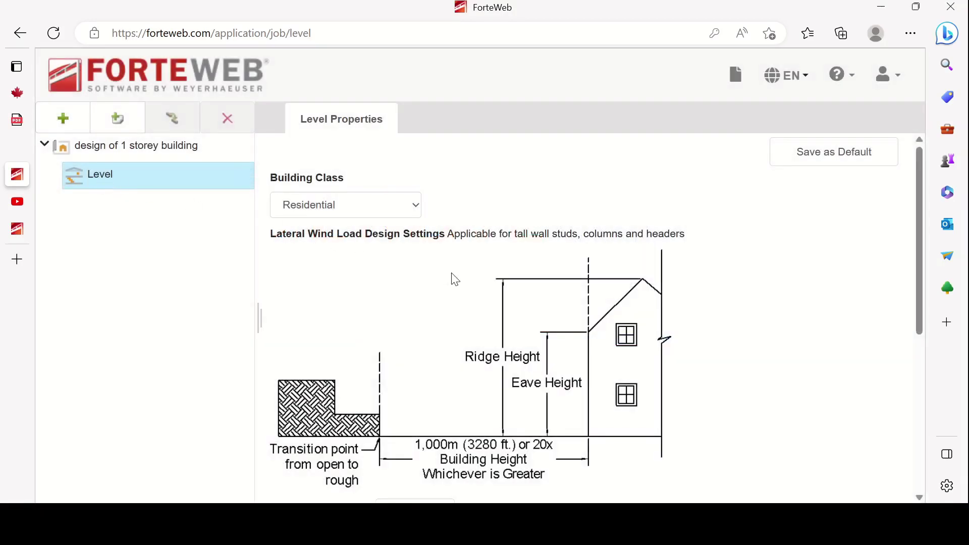
scroll(412, 255, down, 2)
scroll(415, 255, up, 2)
click(403, 215)
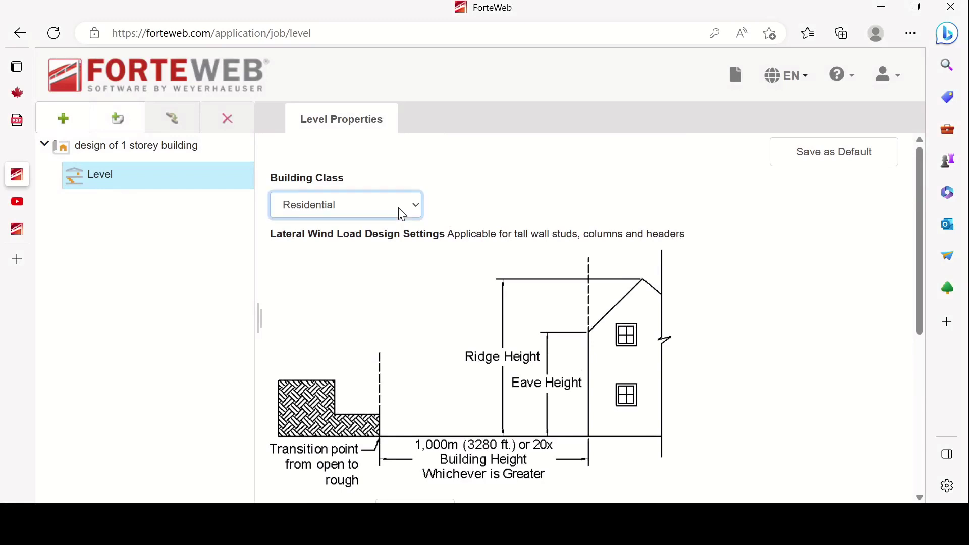
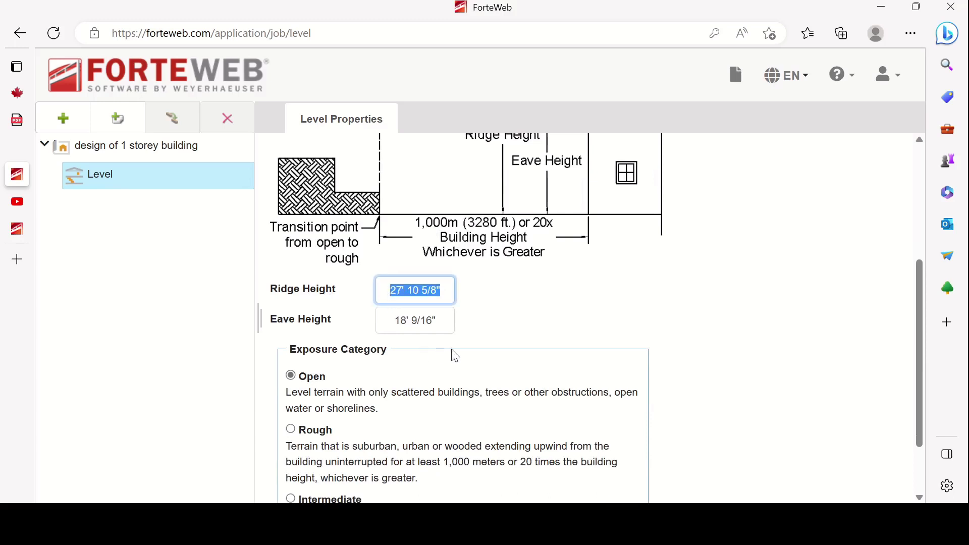
Switch to jabacus, open the Primary Structure Fig 4.1.7-6 A wind load calculator and set the location to Grande Prairie, Alberta
mouse_move(33, 117)
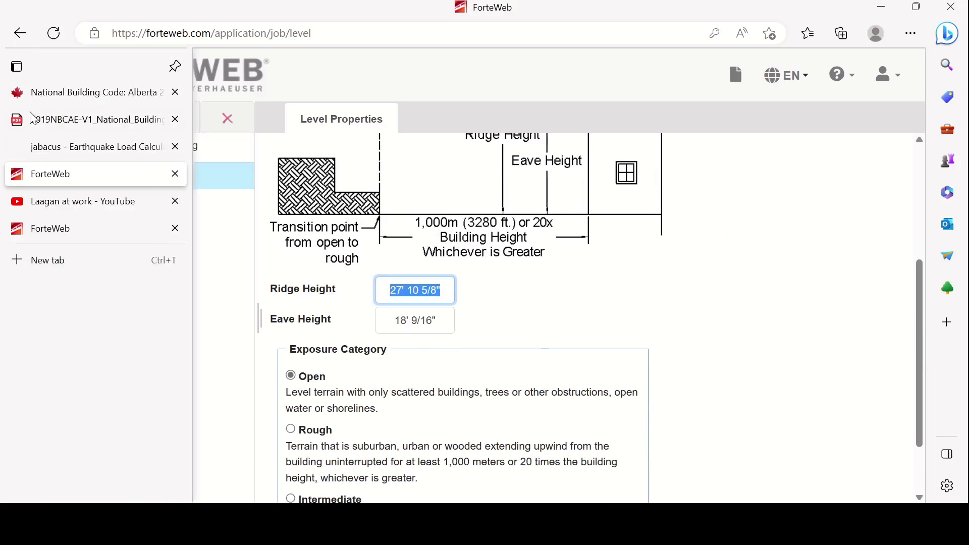
click(73, 152)
scroll(639, 357, up, 6)
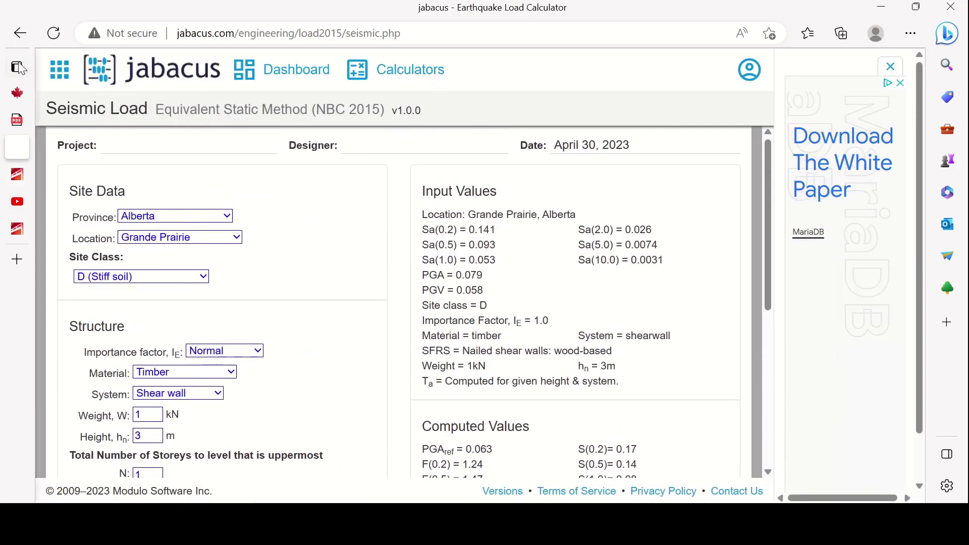
click(22, 31)
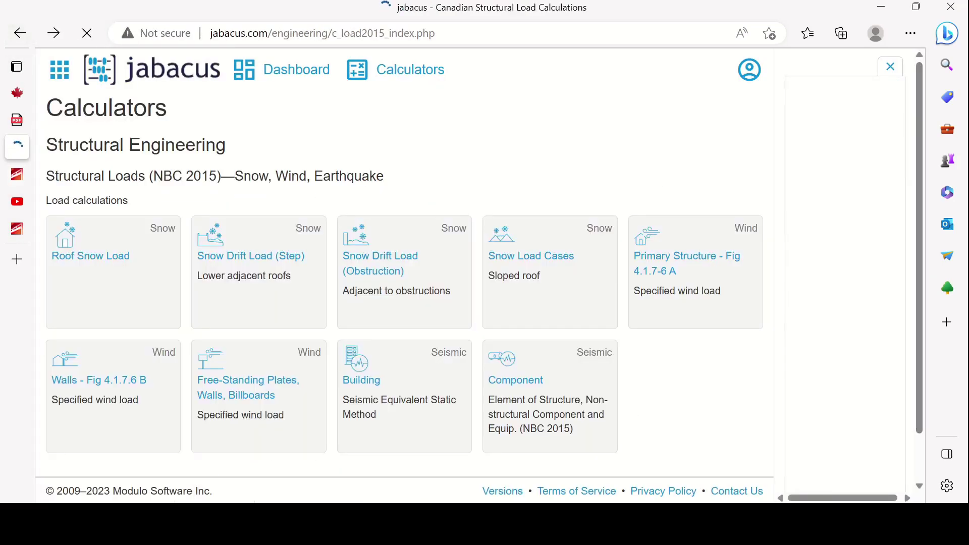
click(689, 280)
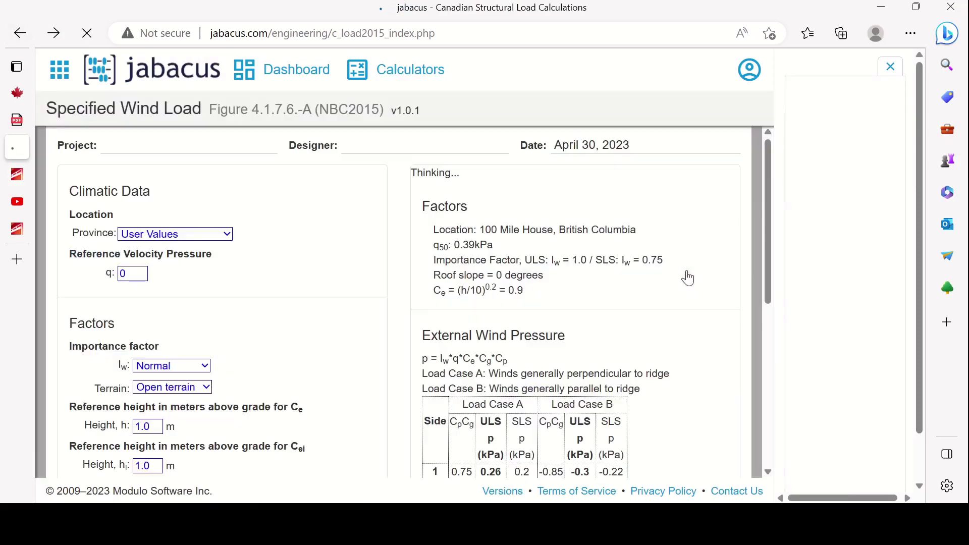
scroll(240, 323, down, 1)
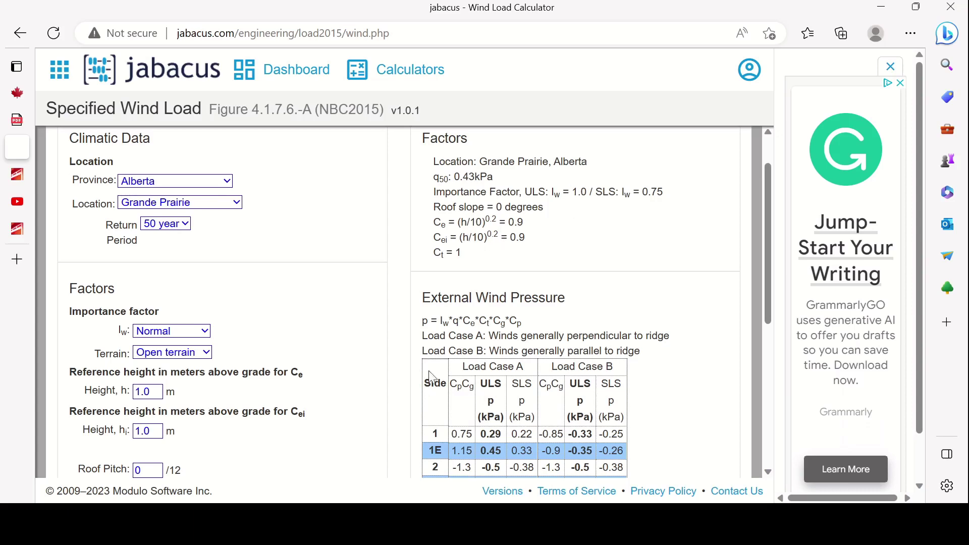
Compare the ridge and eave height inputs in ForteWeb with the exposure factors and wind pressure tables in the jabacus calculator
key(ctrl+Tab)
triple_click(272, 291)
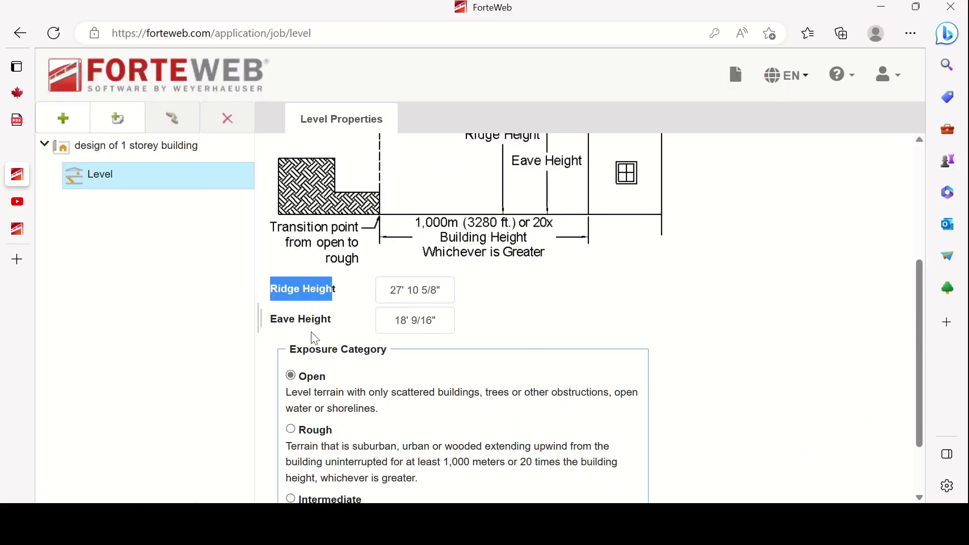
click(700, 313)
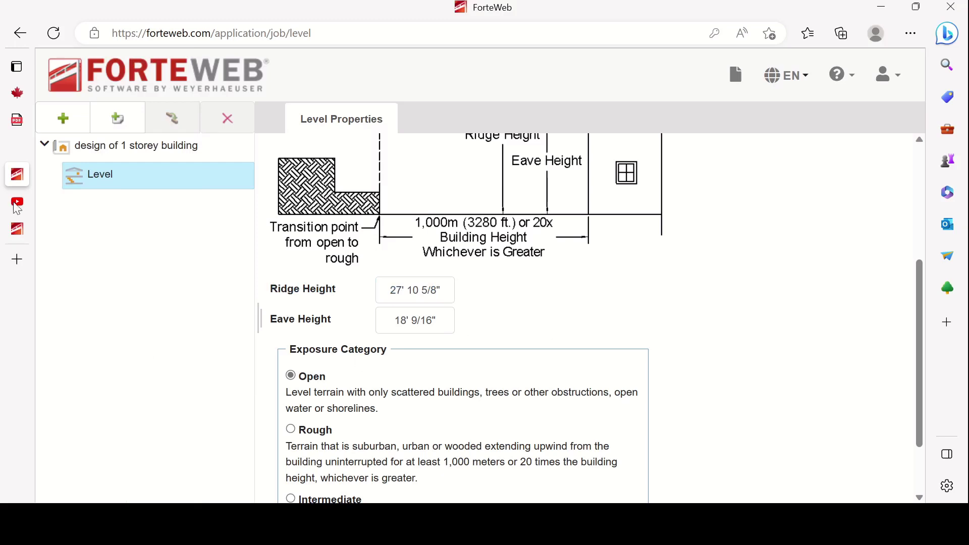
click(17, 148)
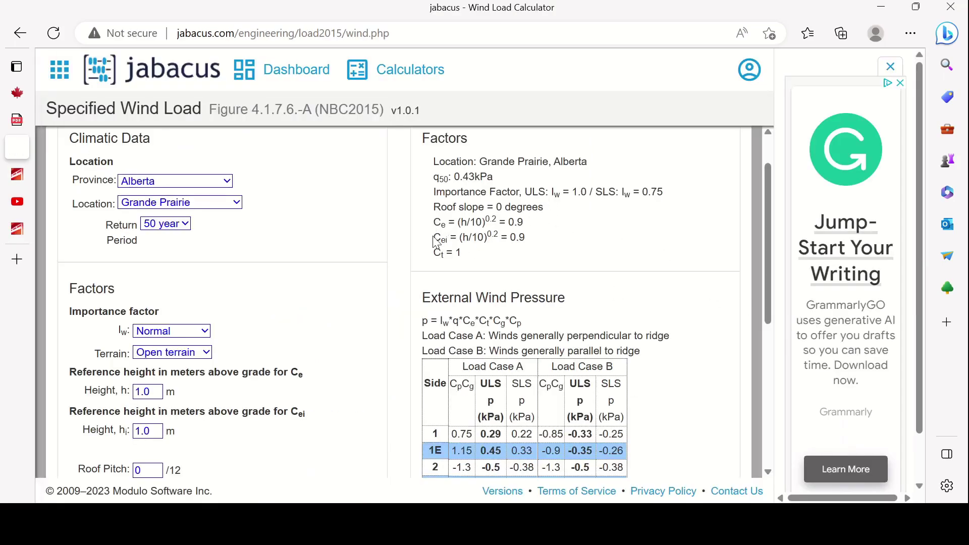
drag(434, 238, 463, 237)
click(509, 239)
scroll(523, 310, down, 5)
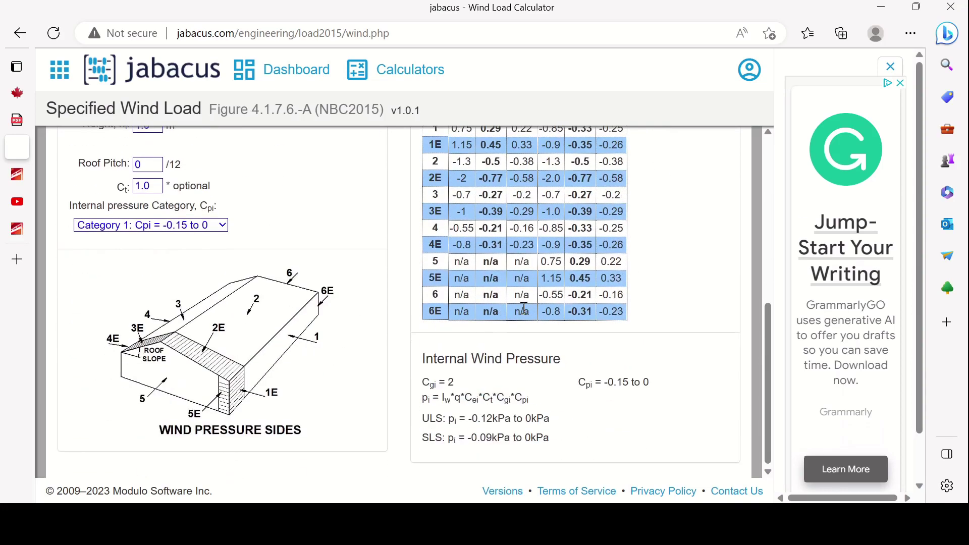
scroll(524, 307, up, 5)
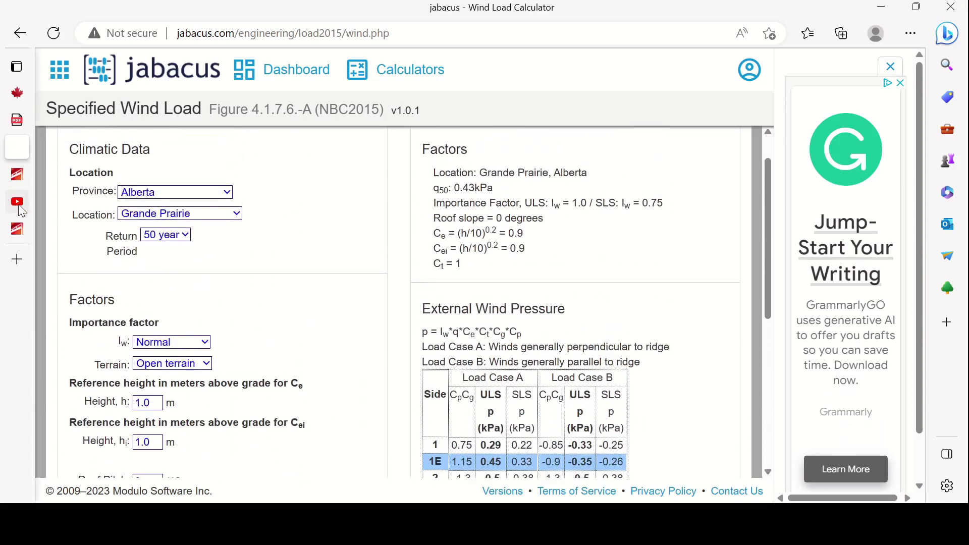
Return to ForteWeb, set the level's ridge height to 30' and eave height to 20', and review the exposure categories
click(52, 175)
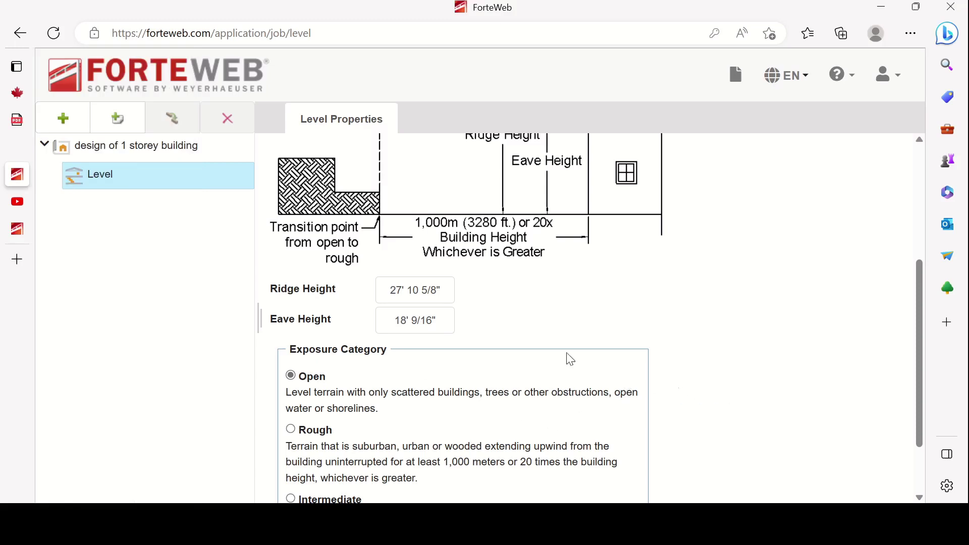
drag(448, 290, 333, 282)
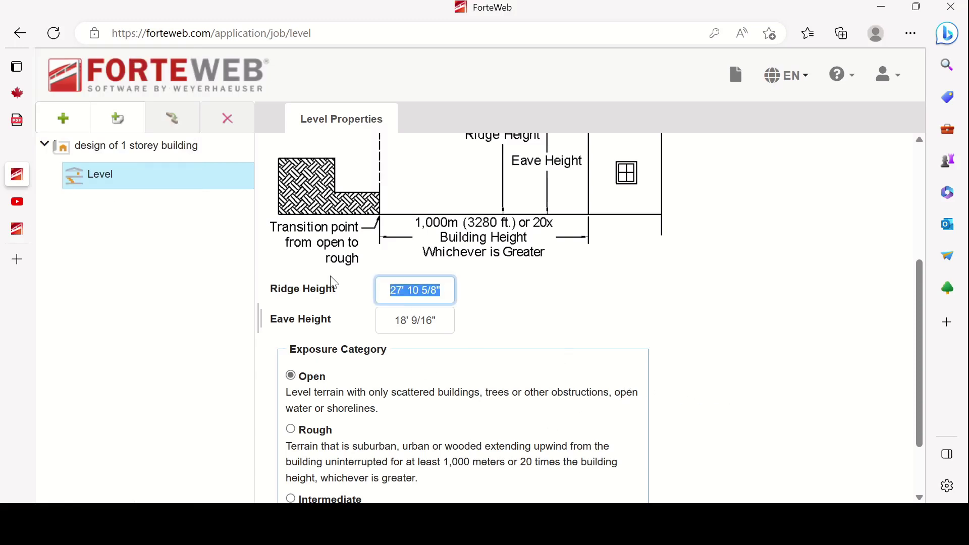
text(30)
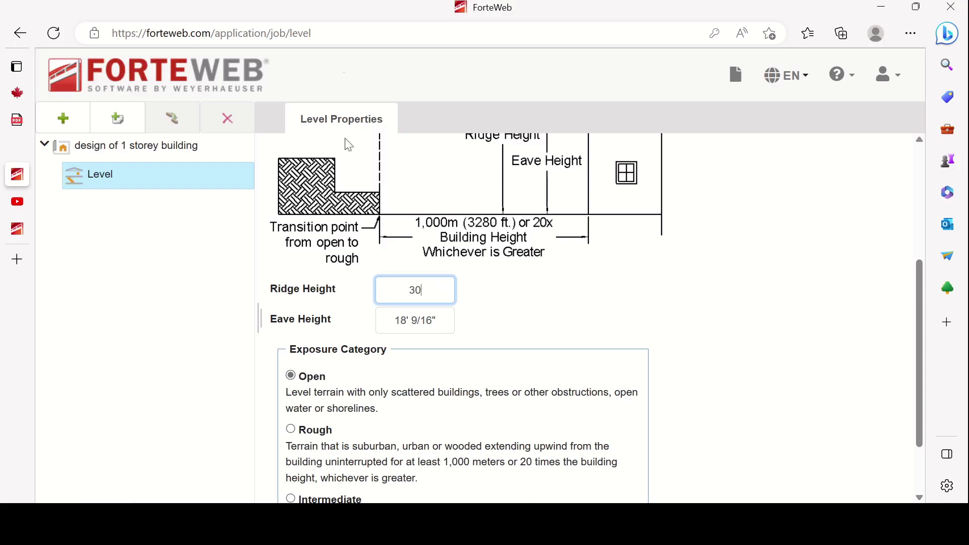
drag(444, 321, 310, 311)
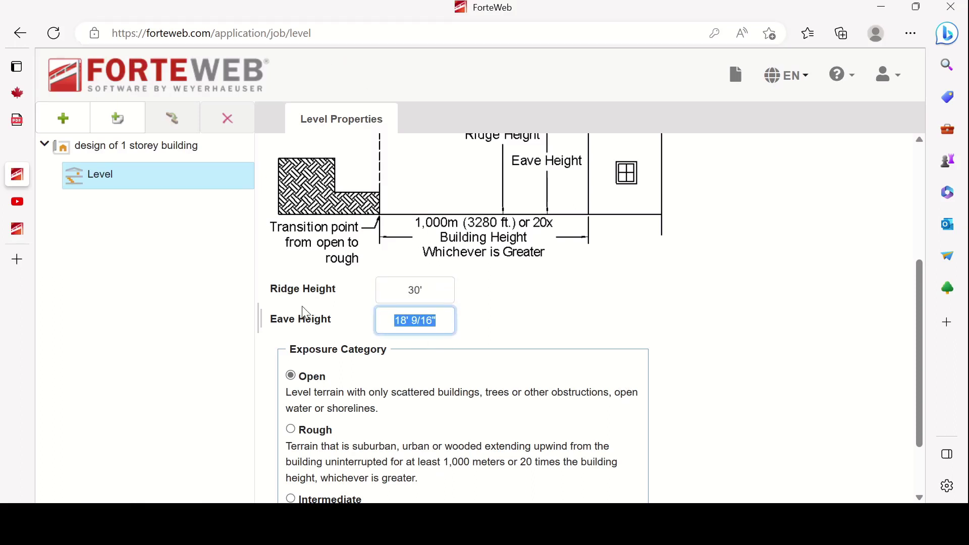
text(20)
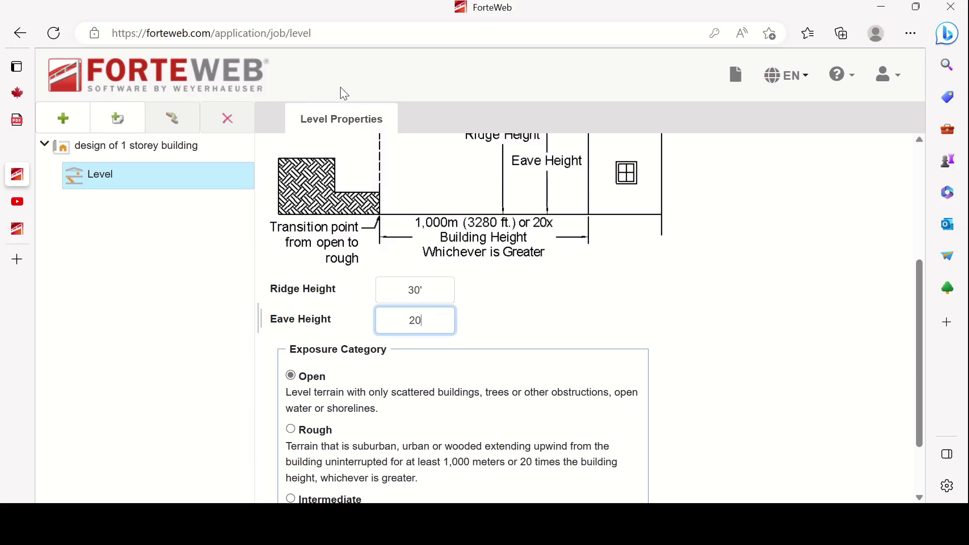
click(689, 272)
scroll(696, 334, down, 2)
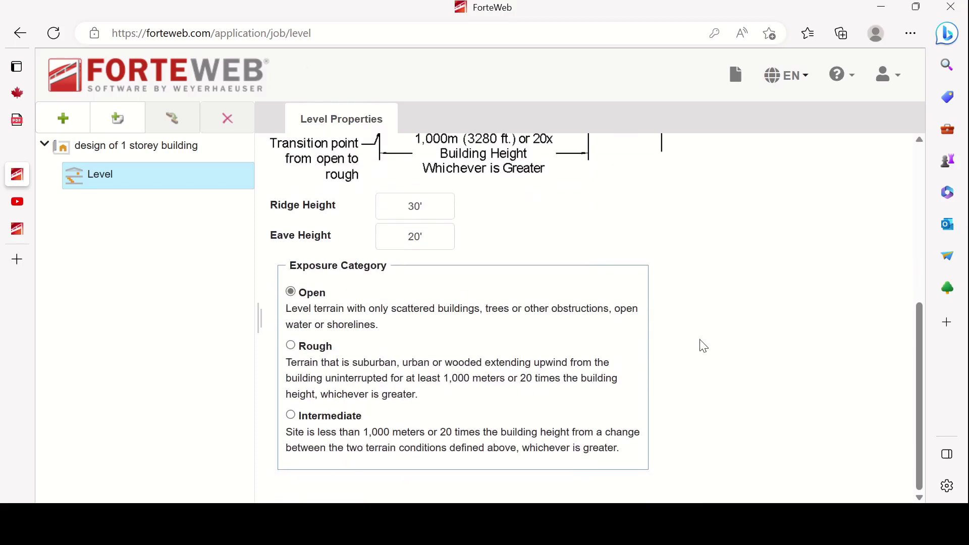
scroll(454, 303, up, 1)
scroll(384, 318, down, 1)
scroll(753, 394, up, 6)
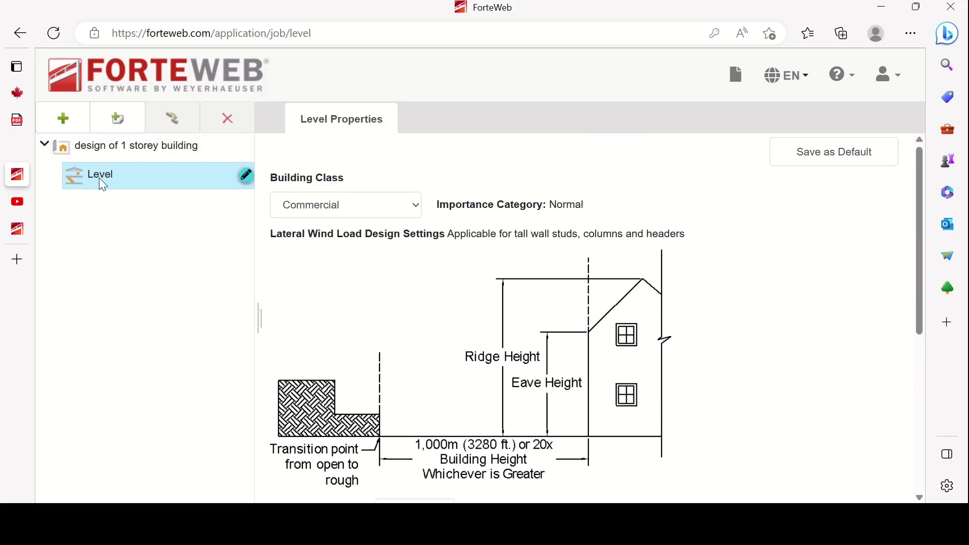
Browse the available member types and add a floor joist to the level
click(65, 121)
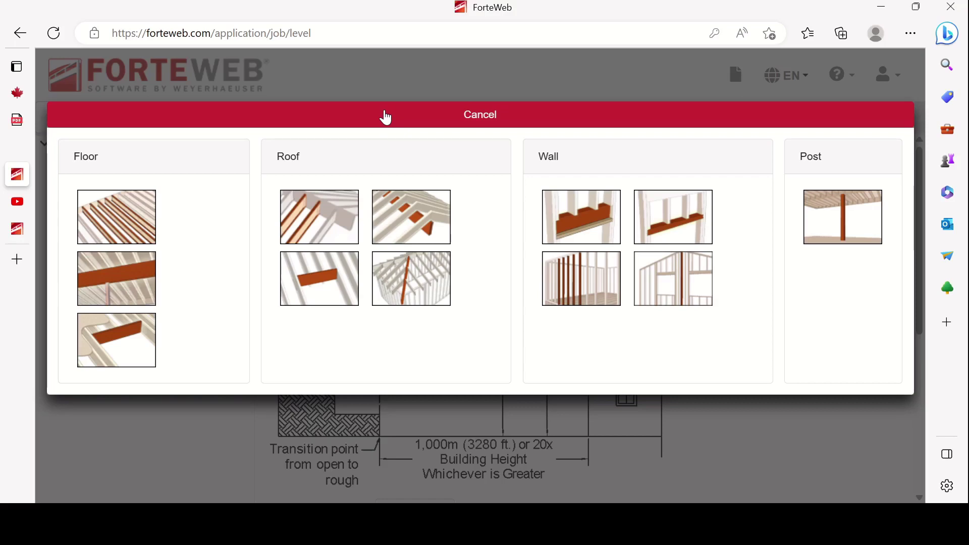
click(479, 122)
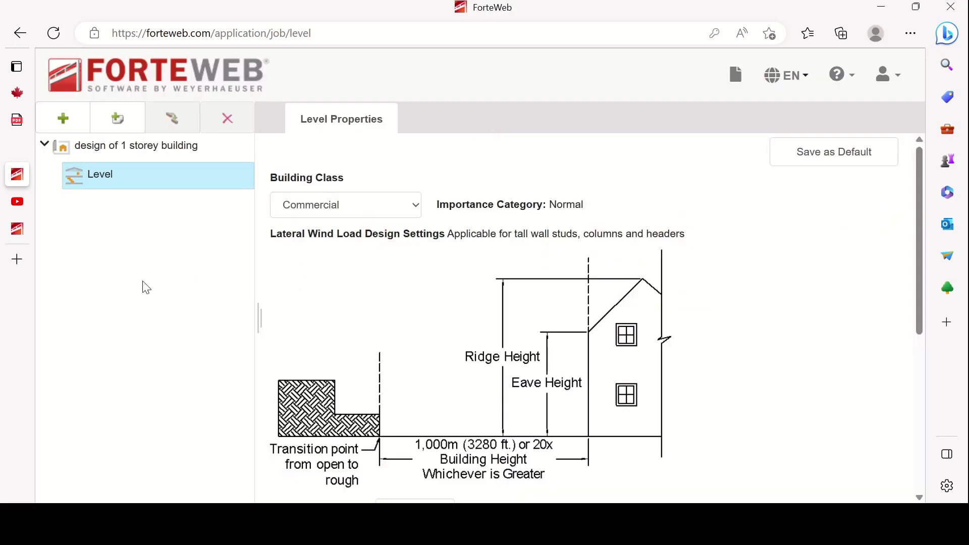
click(63, 118)
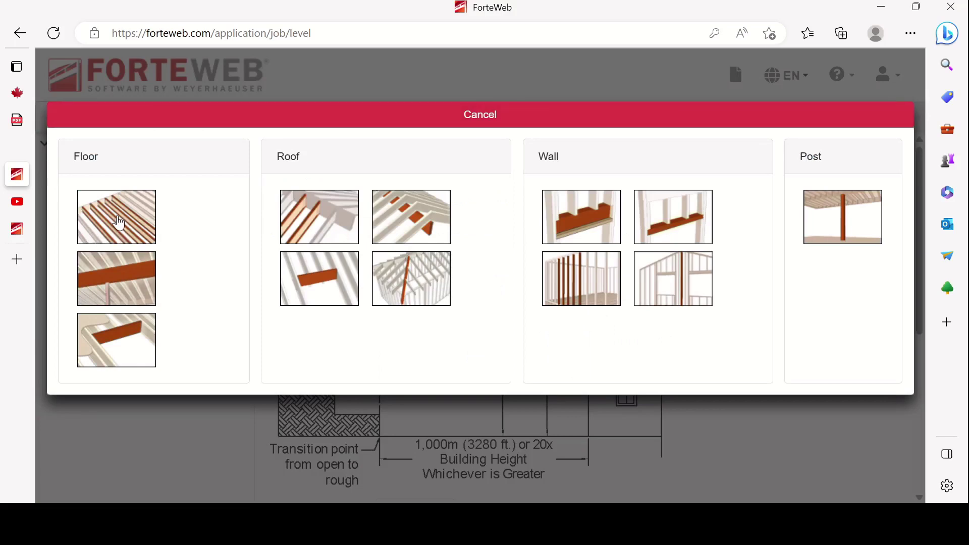
click(118, 221)
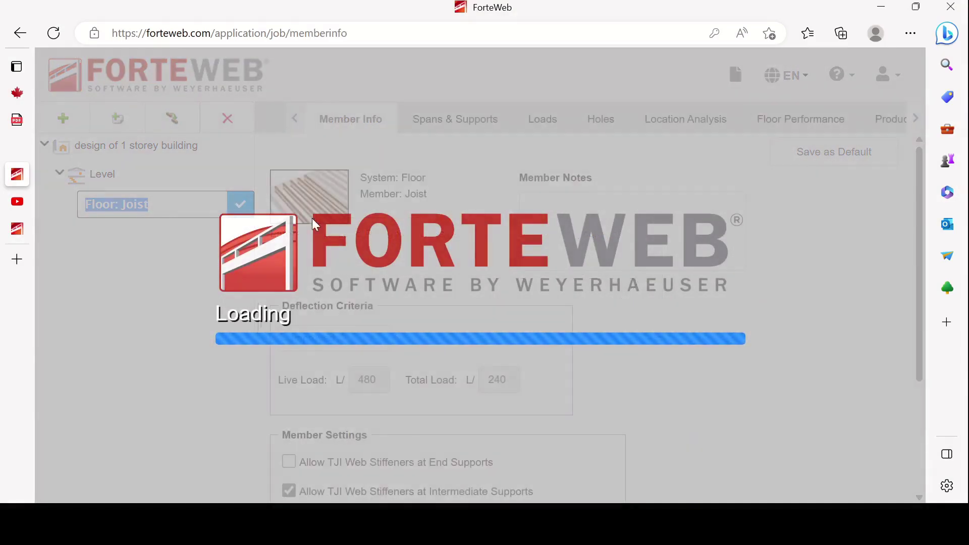
Set the floor joist's deflection criteria to Code Minimum and review its member settings
scroll(833, 368, down, 1)
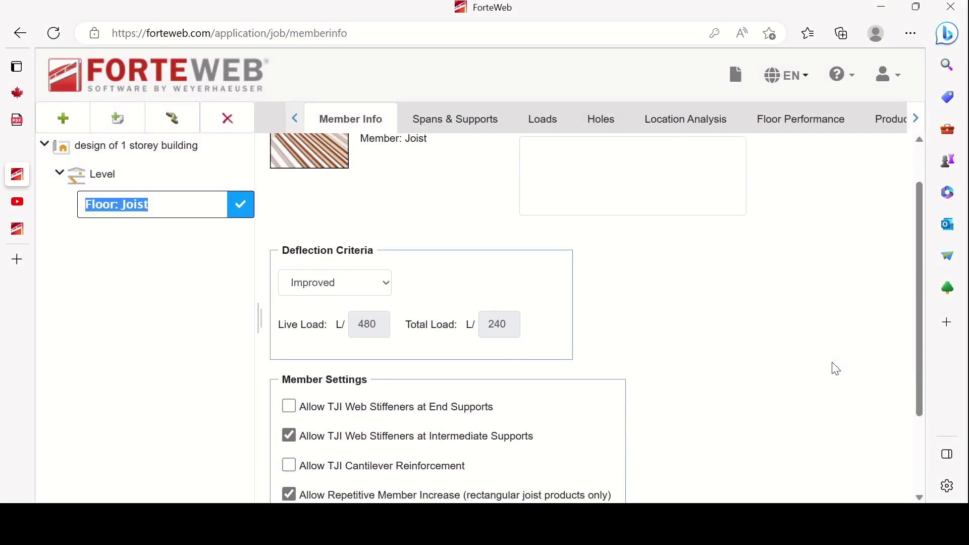
click(350, 284)
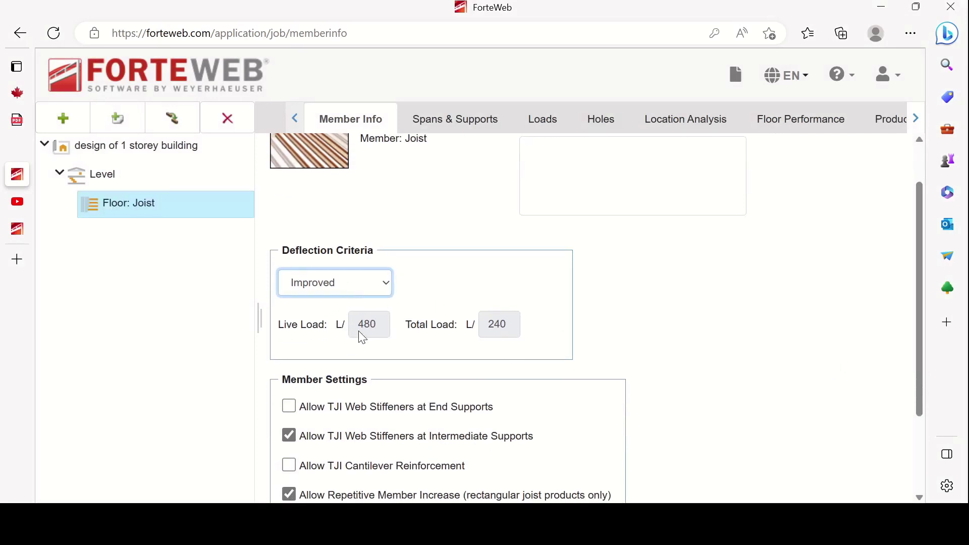
key(Up)
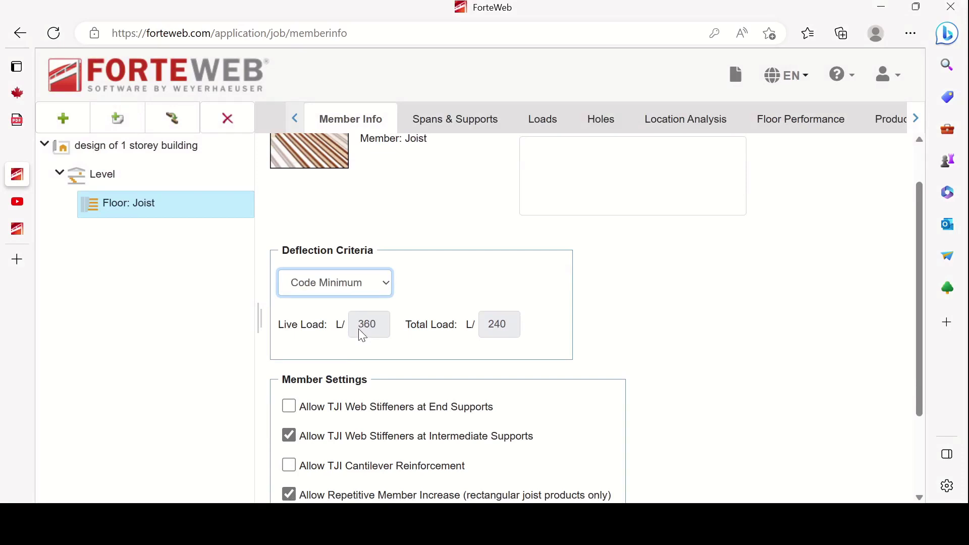
click(785, 353)
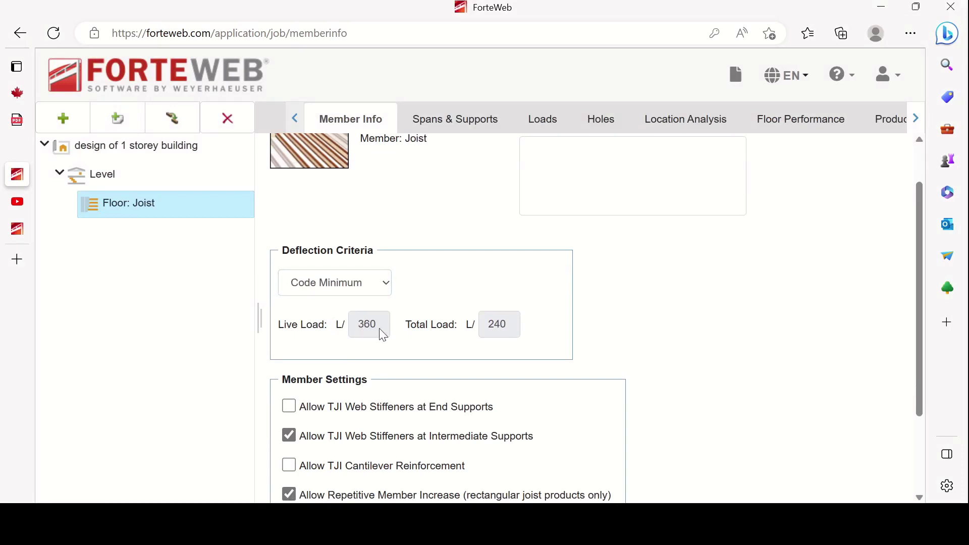
scroll(641, 359, down, 2)
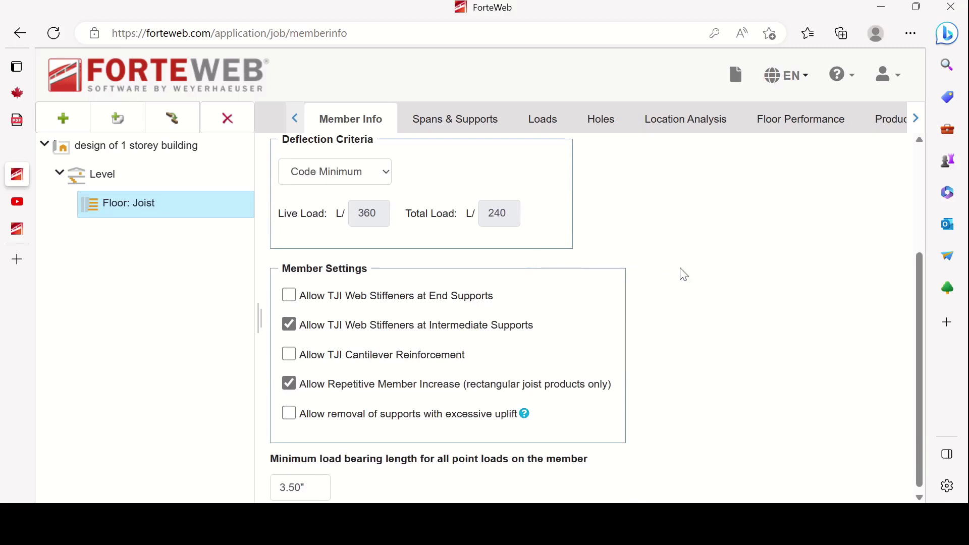
scroll(684, 274, down, 1)
scroll(482, 308, up, 3)
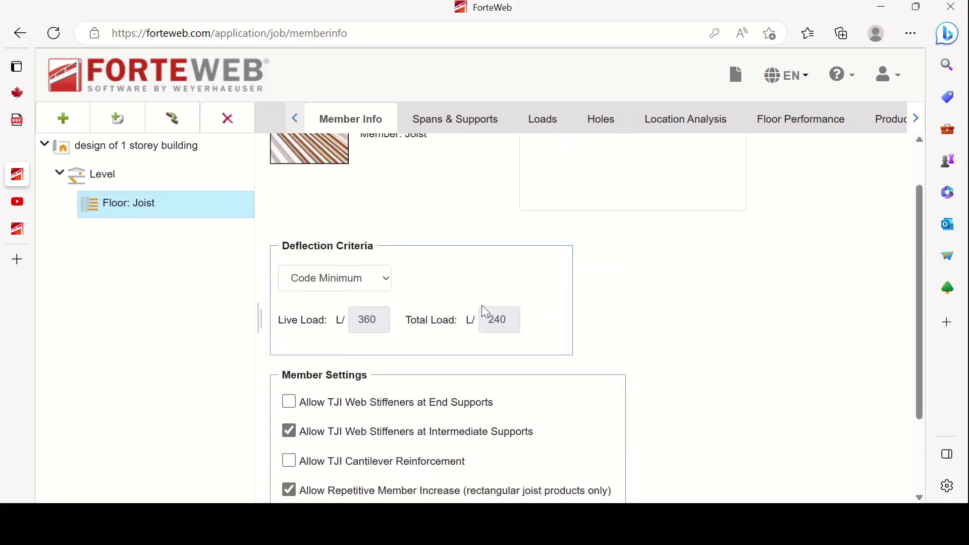
Open the floor joist's spans and supports settings and show the member diagram above them
click(455, 122)
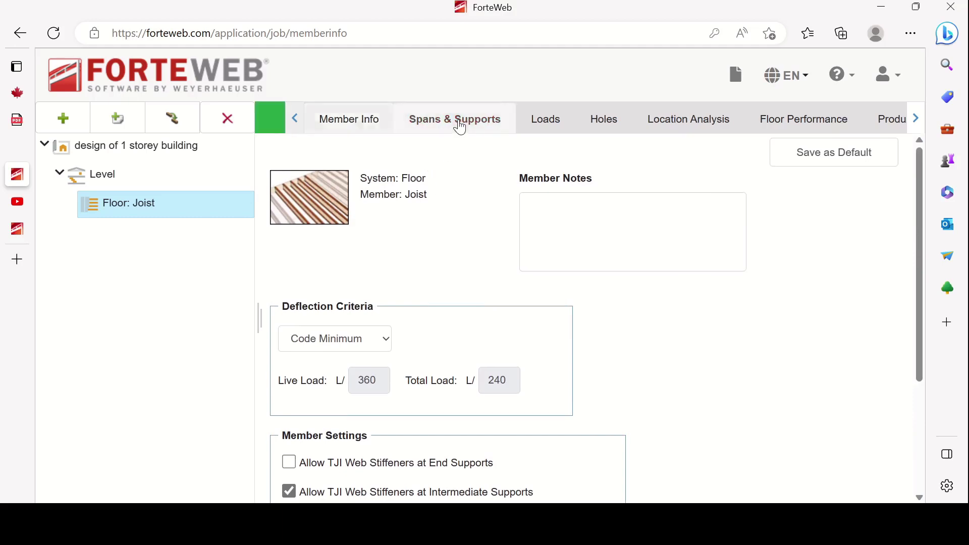
click(271, 119)
click(273, 122)
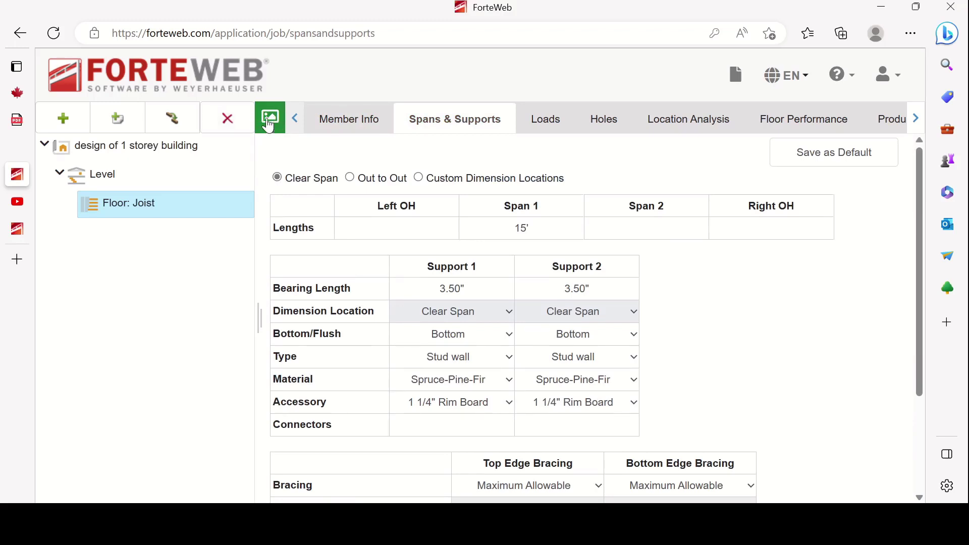
click(269, 125)
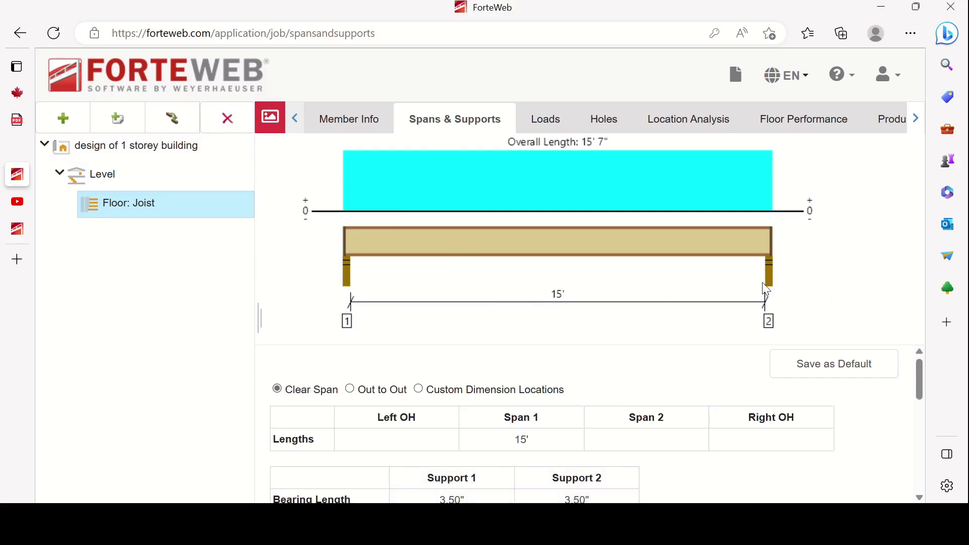
Switch the joist's span dimensioning to Custom Dimension Locations and set Support 1's dimension location to Center
click(383, 395)
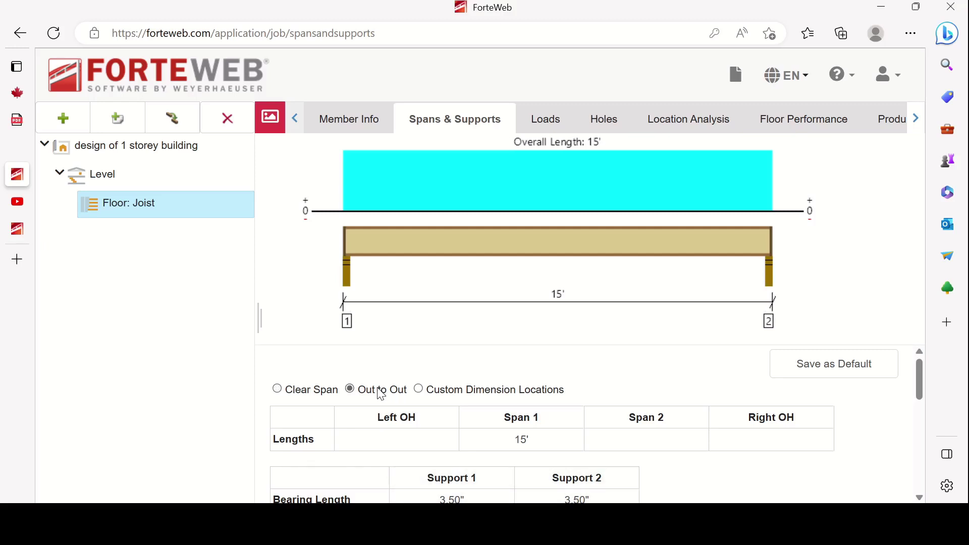
click(482, 399)
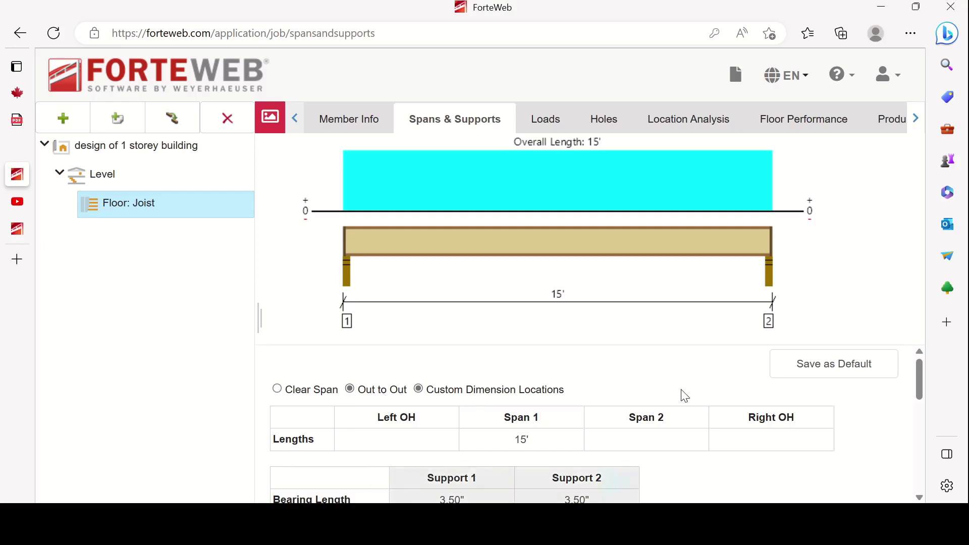
scroll(679, 396, down, 2)
scroll(541, 405, down, 2)
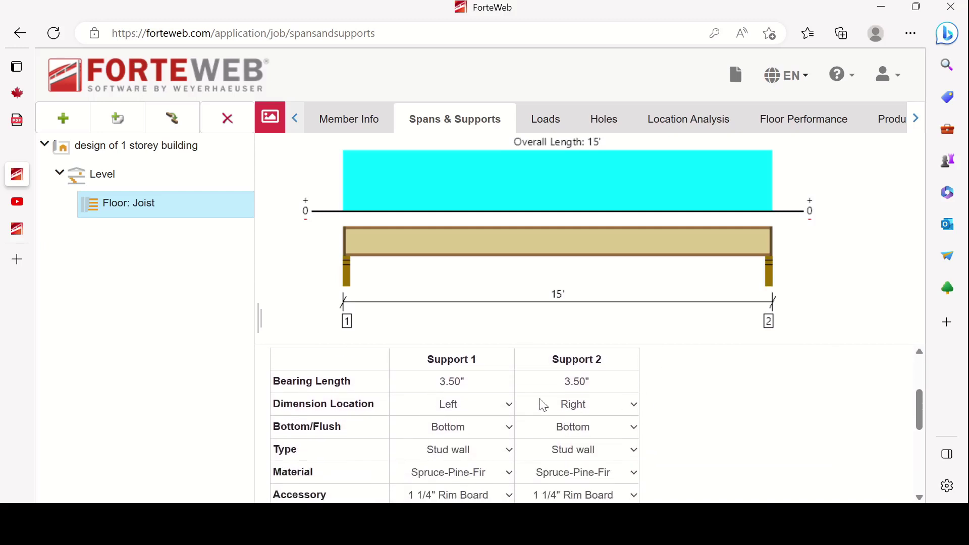
scroll(493, 429, up, 2)
scroll(488, 428, down, 1)
click(488, 429)
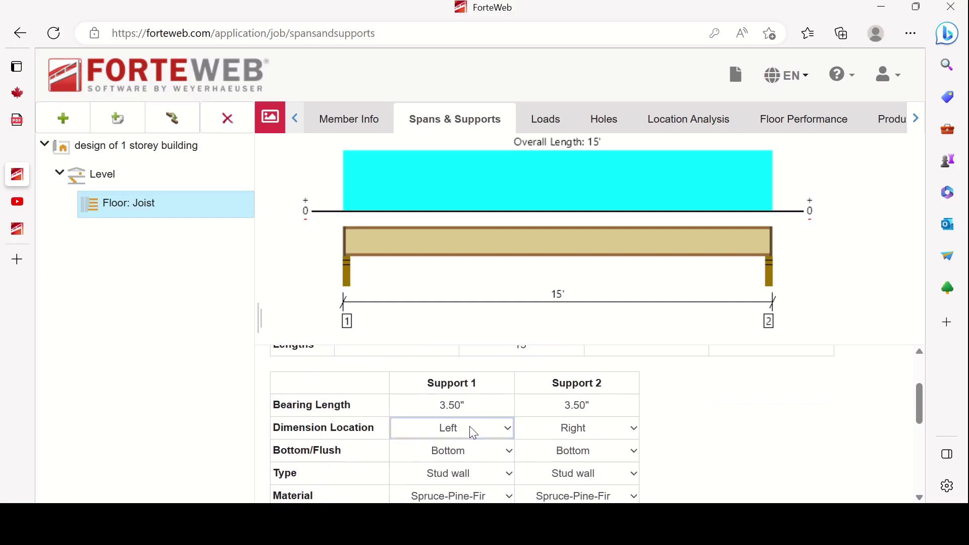
click(473, 469)
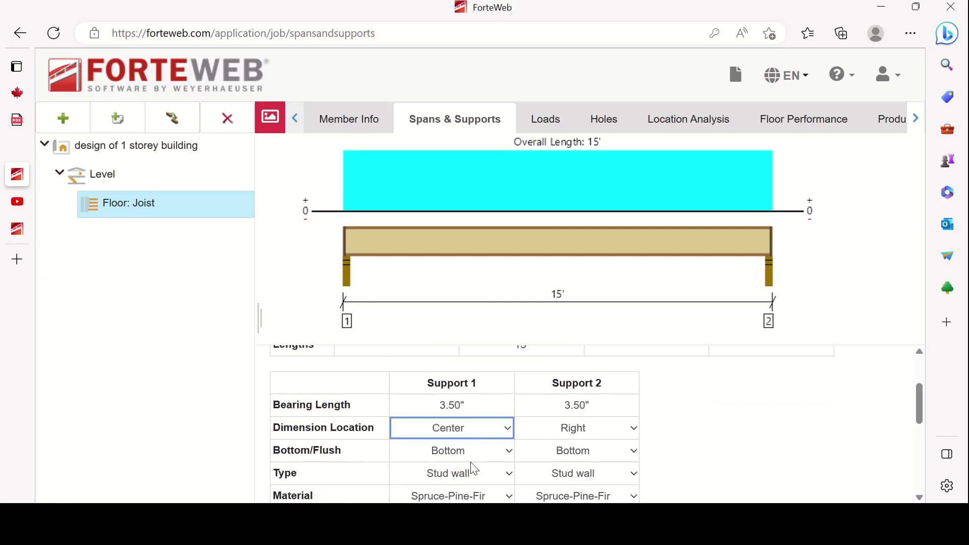
Try Left as Support 2's dimension location and set it back to Right
click(591, 432)
click(615, 450)
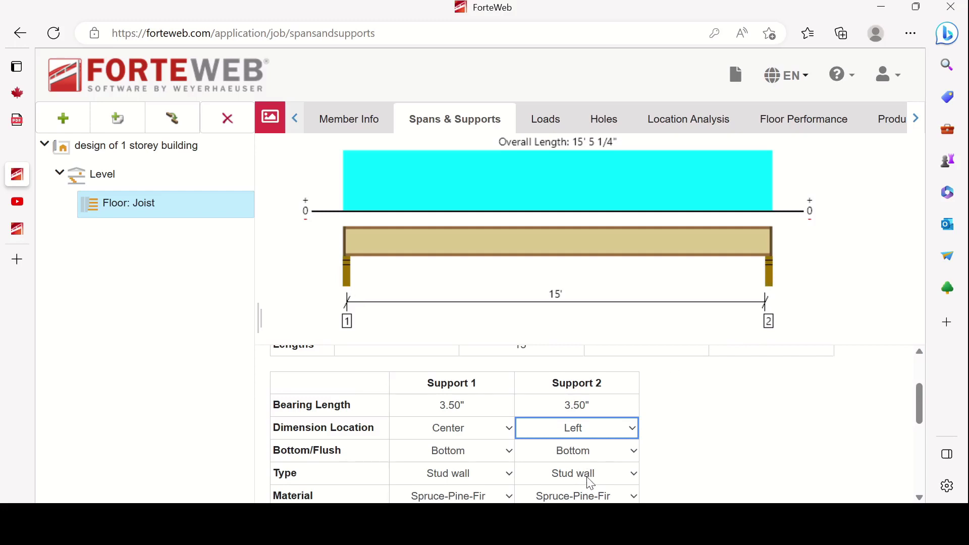
key(Down)
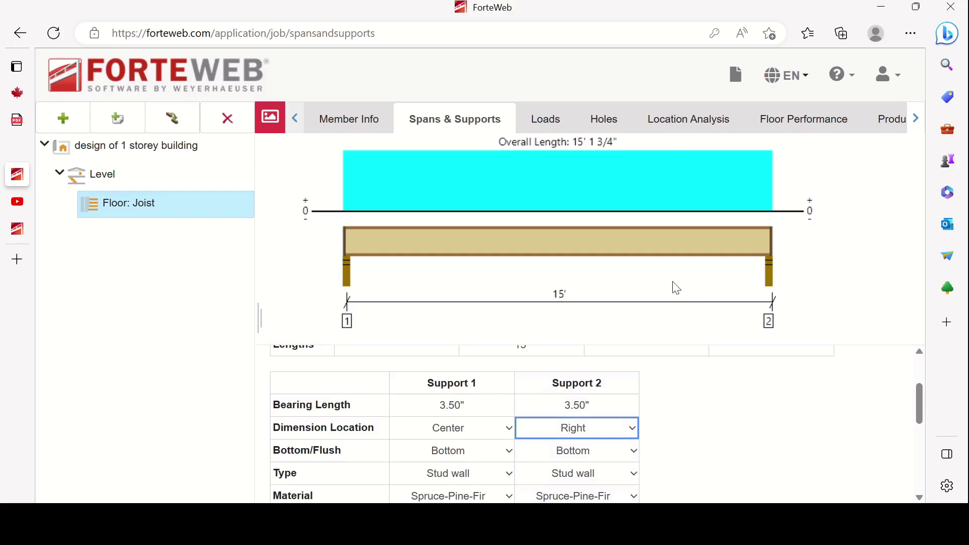
click(817, 284)
scroll(816, 377, up, 2)
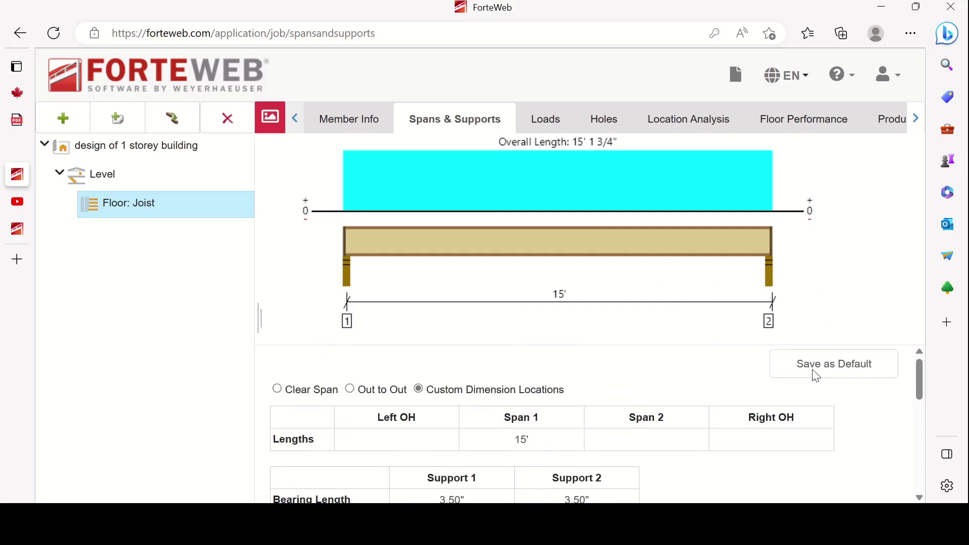
Review the floor joist's bracing settings and the level's properties, and return to the joist
scroll(816, 376, down, 5)
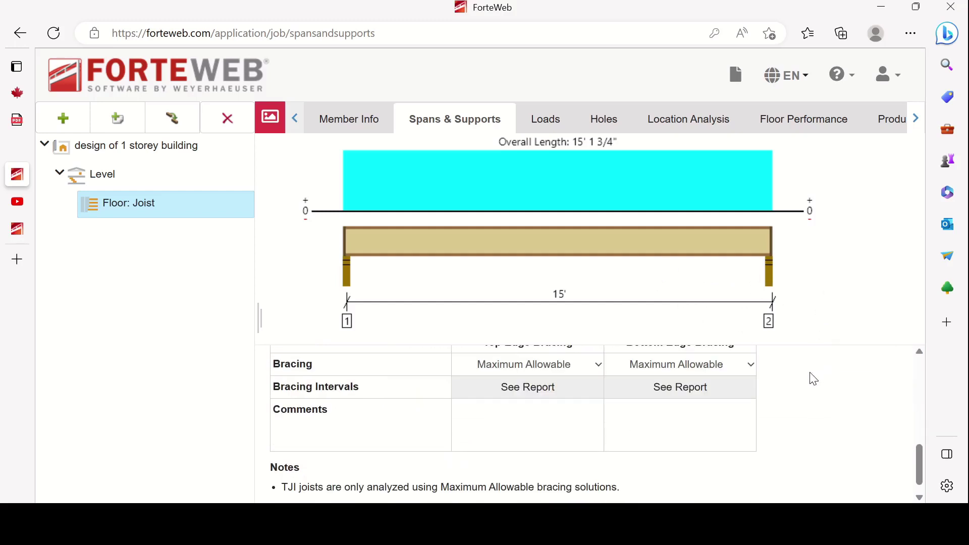
click(101, 177)
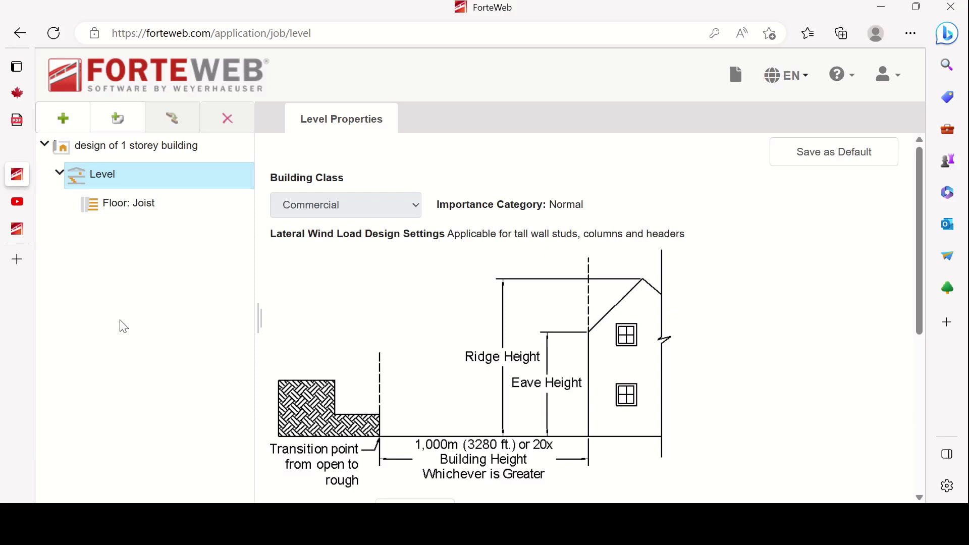
click(134, 214)
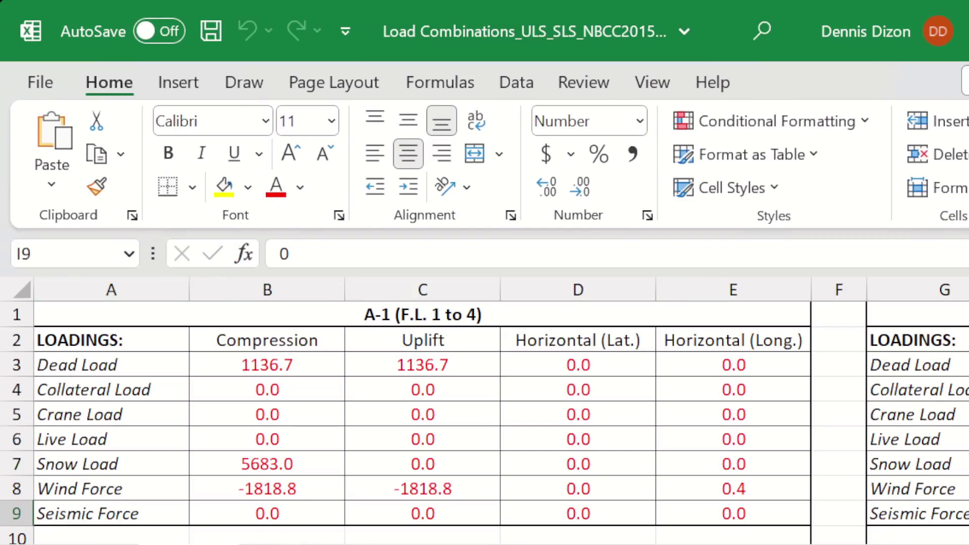
Switch to the Load Combinations_ULS_SLS_NBCC2015_2003 workbook in Excel and review the A-1 loadings and ULS load cases
key(super+Up)
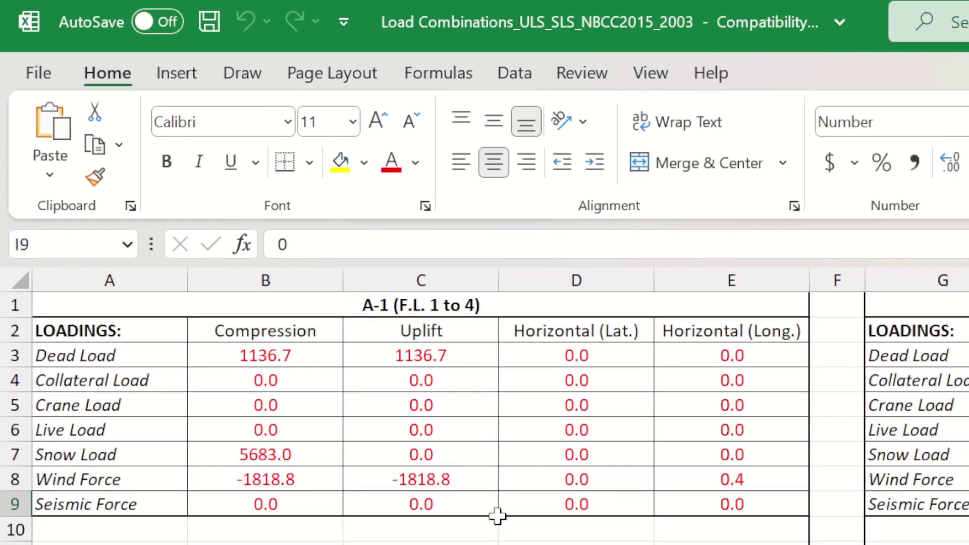
scroll(426, 526, down, 4)
scroll(426, 526, up, 4)
scroll(485, 418, down, 10)
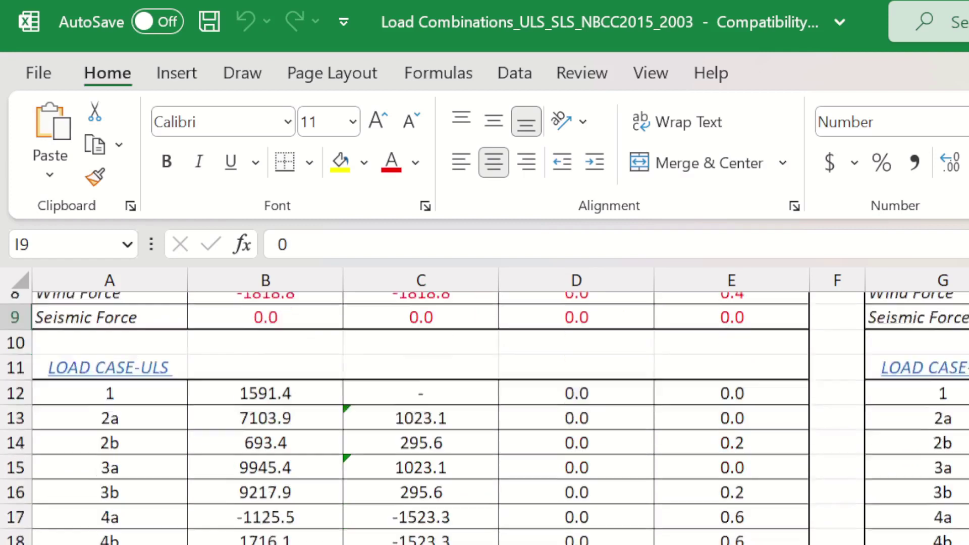
scroll(484, 418, up, 10)
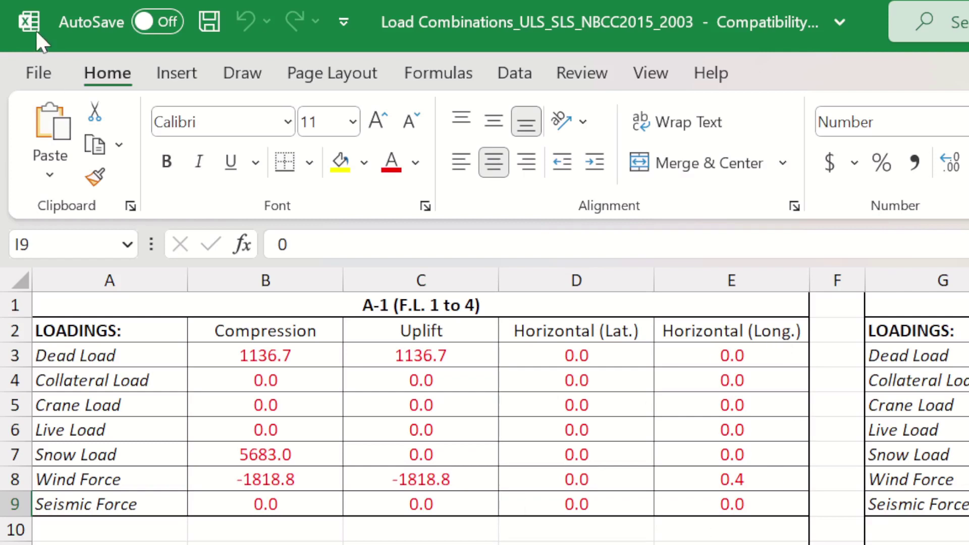
click(34, 75)
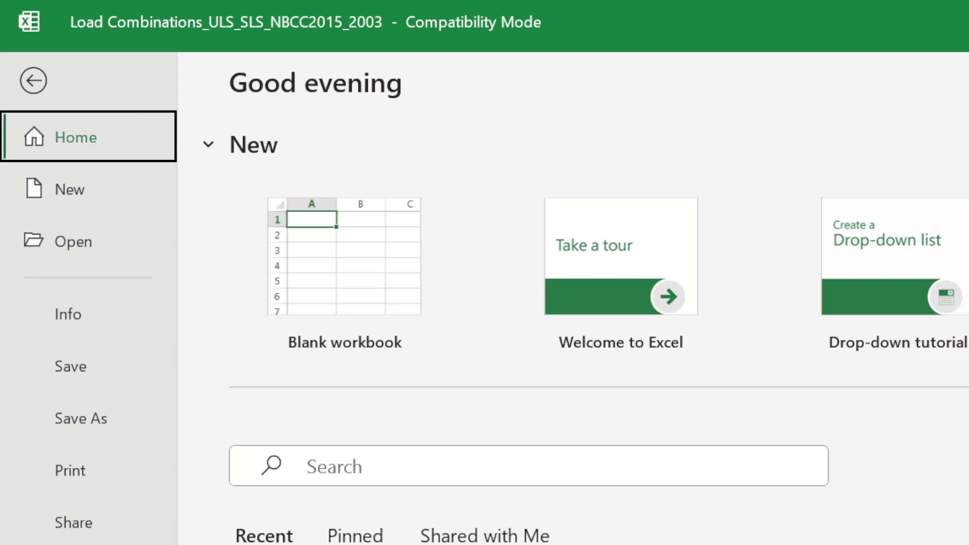
key(ctrl+o)
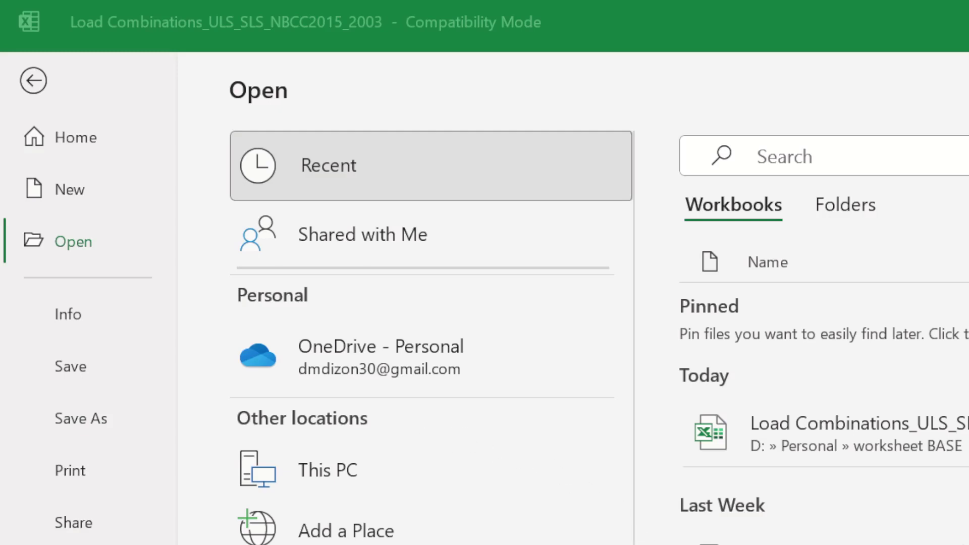
key(Escape)
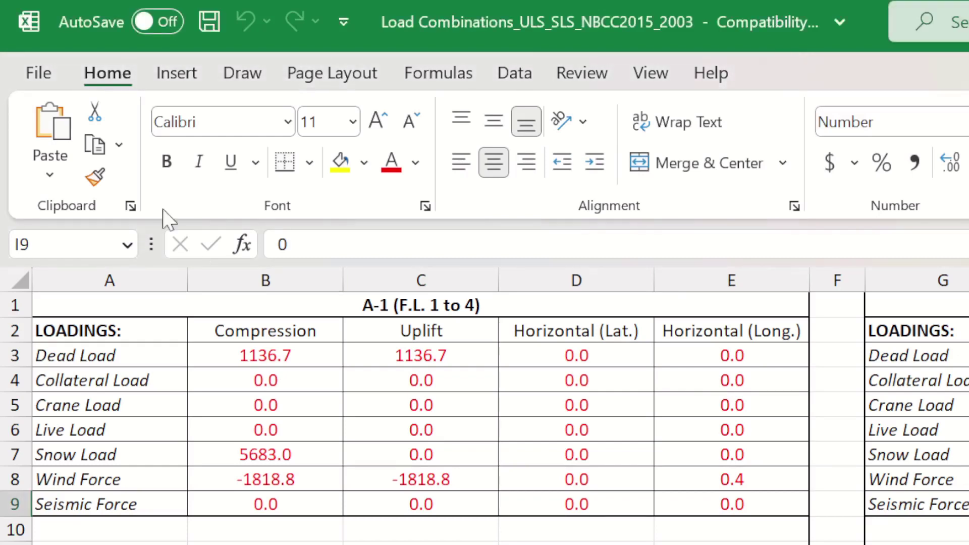
Open the Building Dead Load Reference workbook and set the first material of roof type R1 to "Roofing: Asphalt Shingles"
click(37, 73)
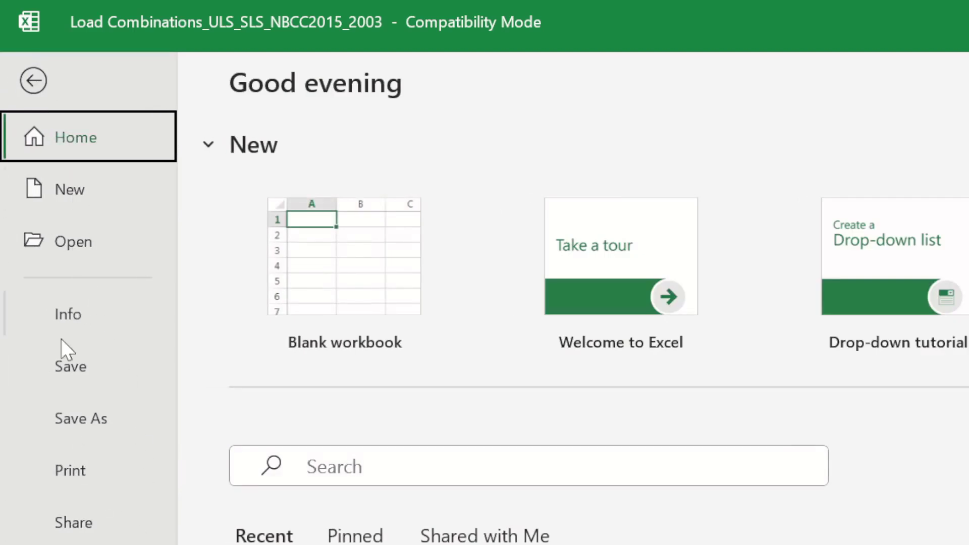
scroll(573, 303, down, 3)
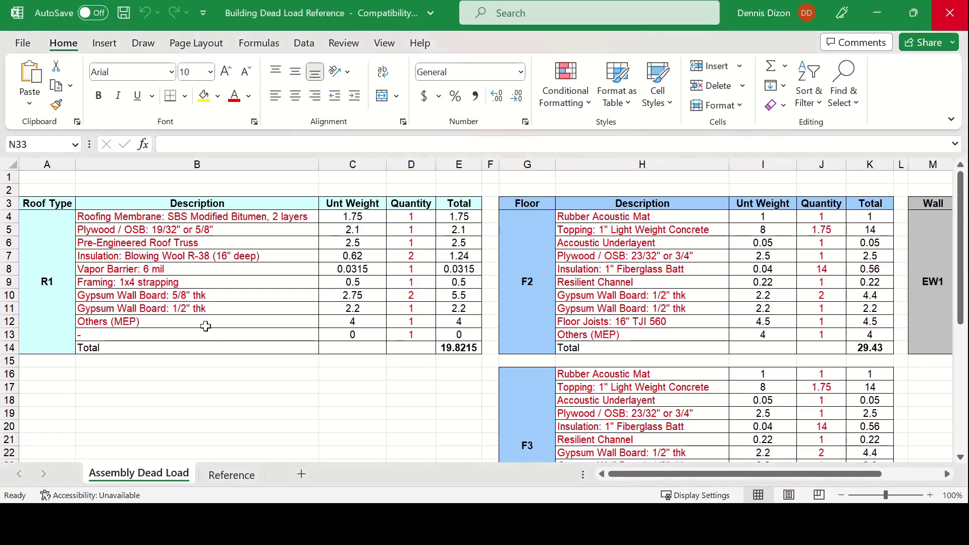
click(336, 221)
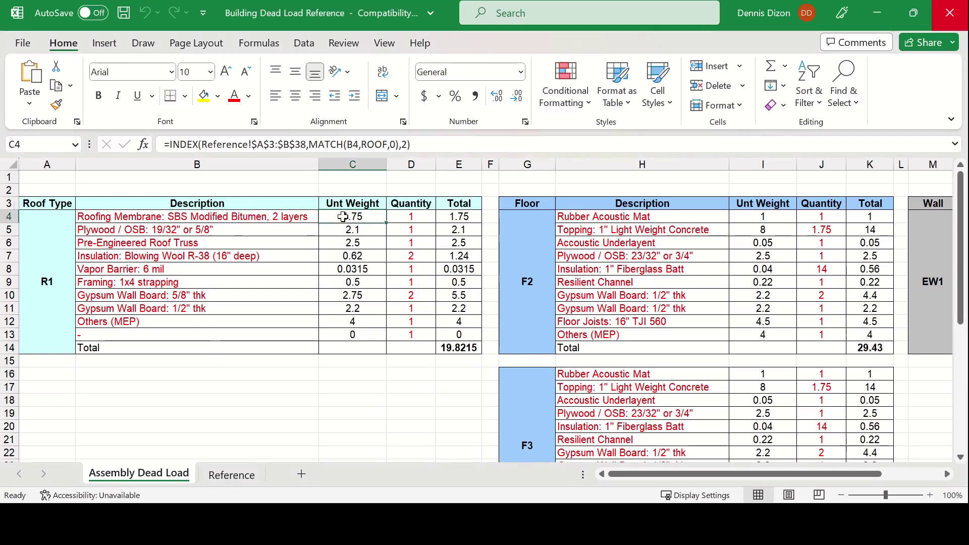
click(261, 218)
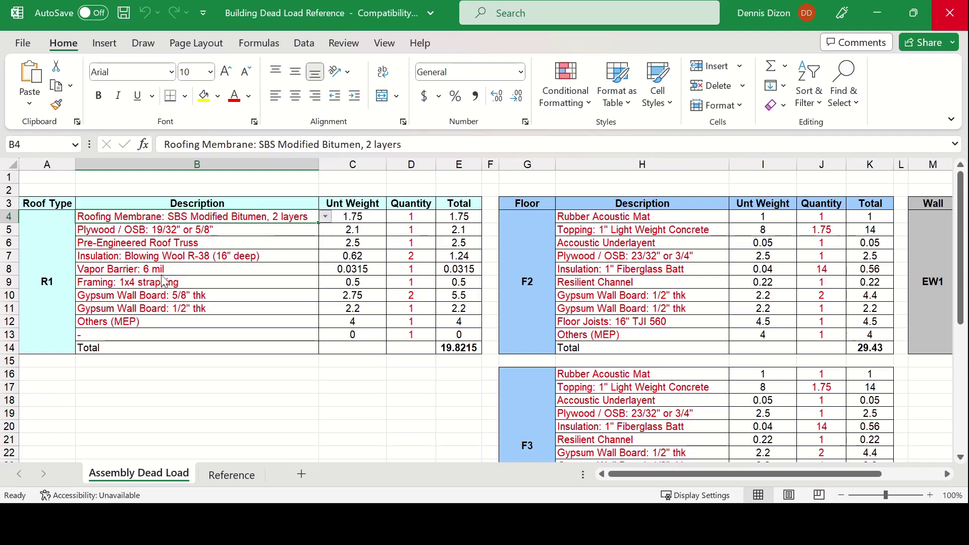
text(Roofing: Asphalt Shingles)
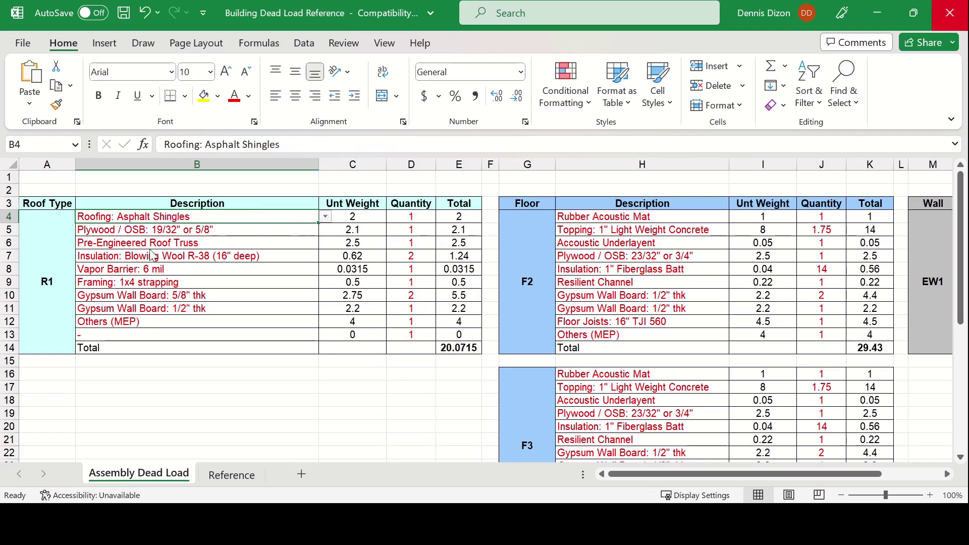
Examine the unit weight formula of the R1 asphalt shingles and the quantities of the R1 materials
click(362, 217)
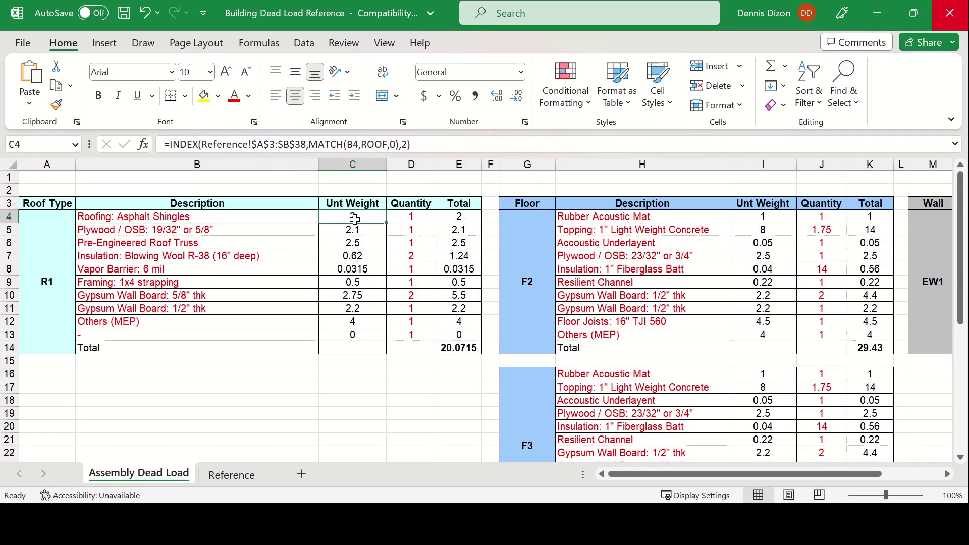
click(419, 218)
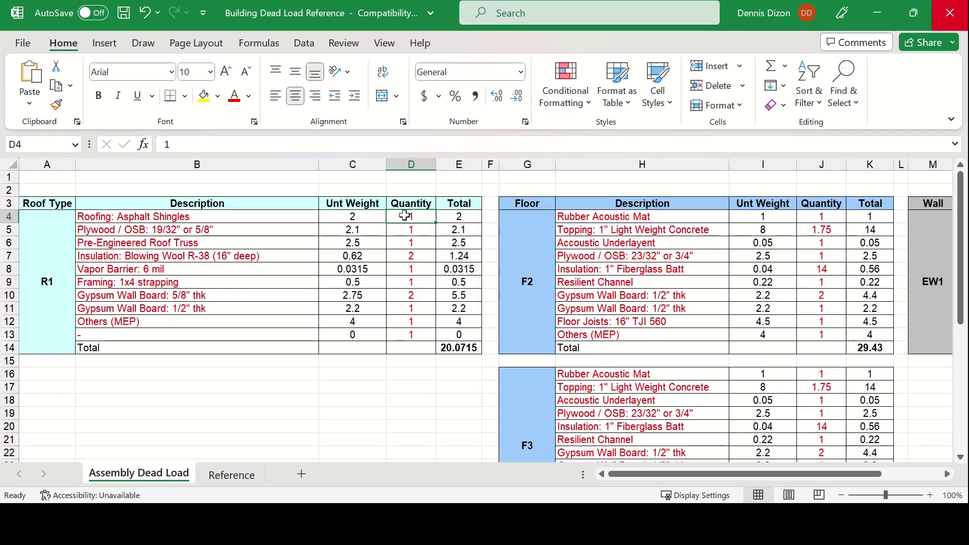
drag(407, 218, 404, 335)
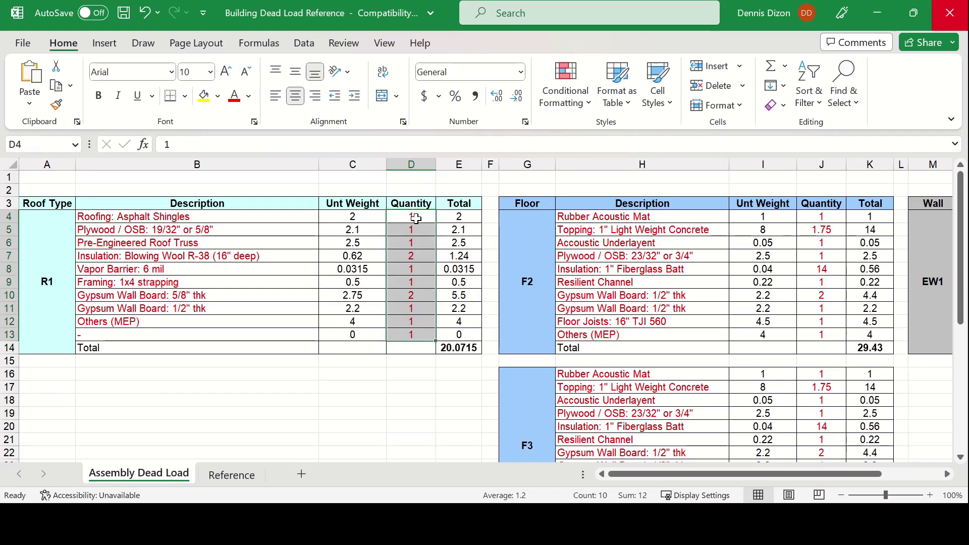
Set the quantity of Plywood / OSB: 19/32" or 5/8" in roof type R1 to 2
click(268, 231)
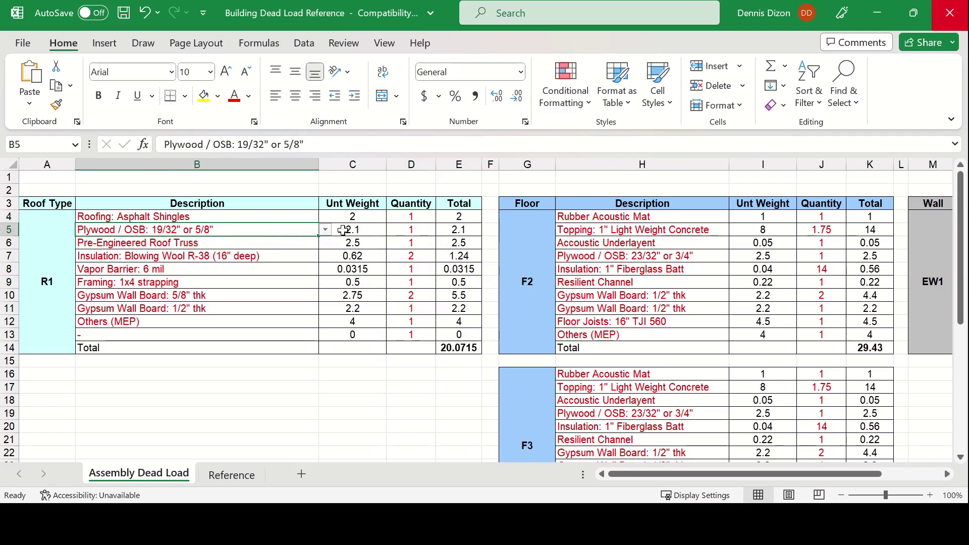
click(376, 235)
click(406, 231)
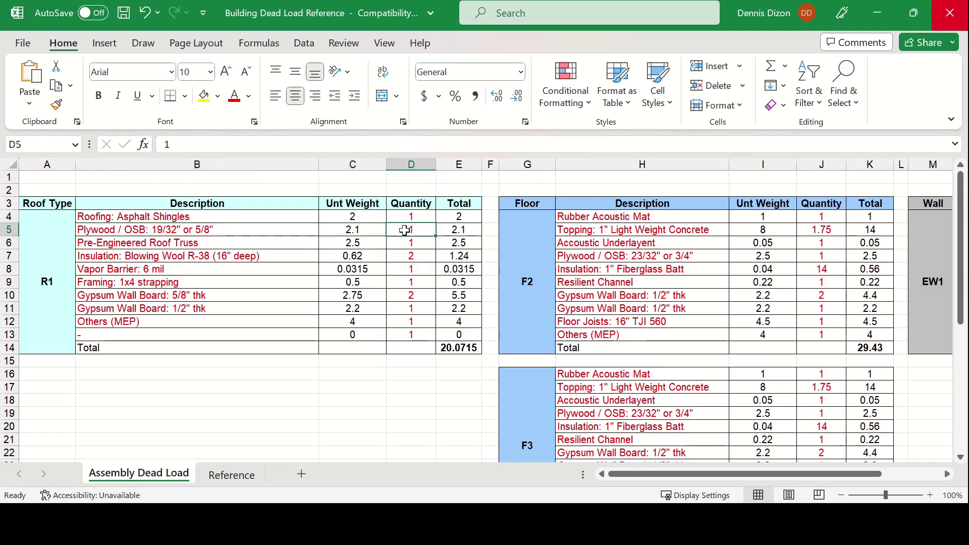
text(2)
click(341, 394)
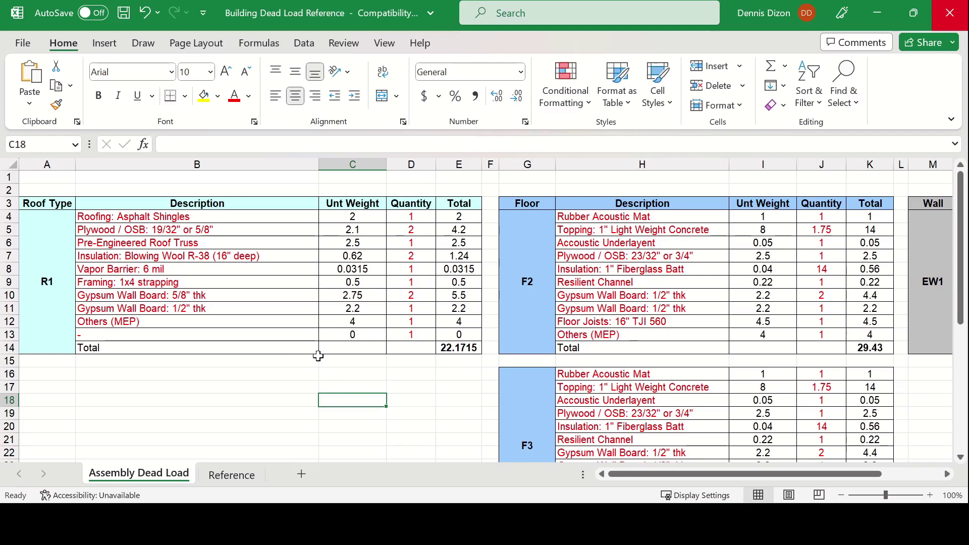
Review the floor and wall assembly dead load tables
drag(681, 475, 742, 480)
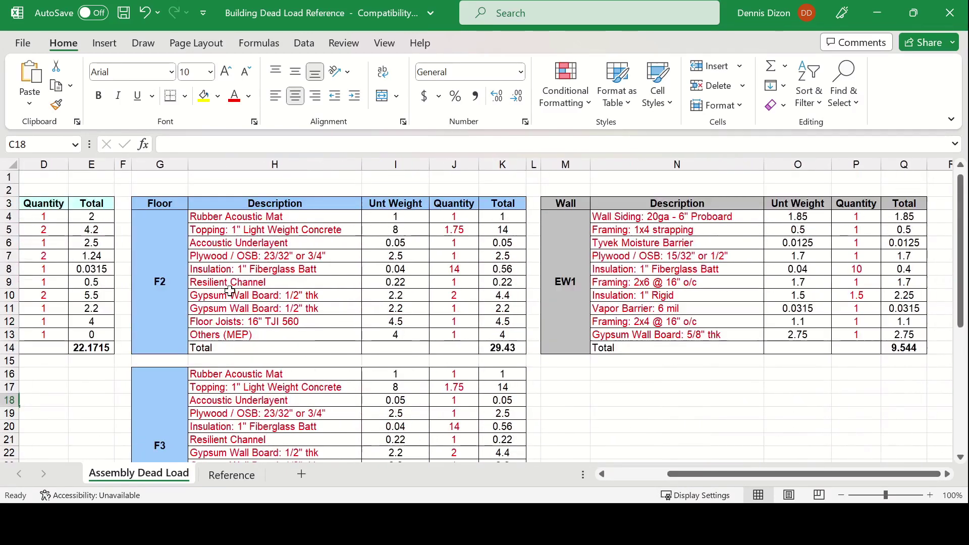
drag(156, 203, 316, 201)
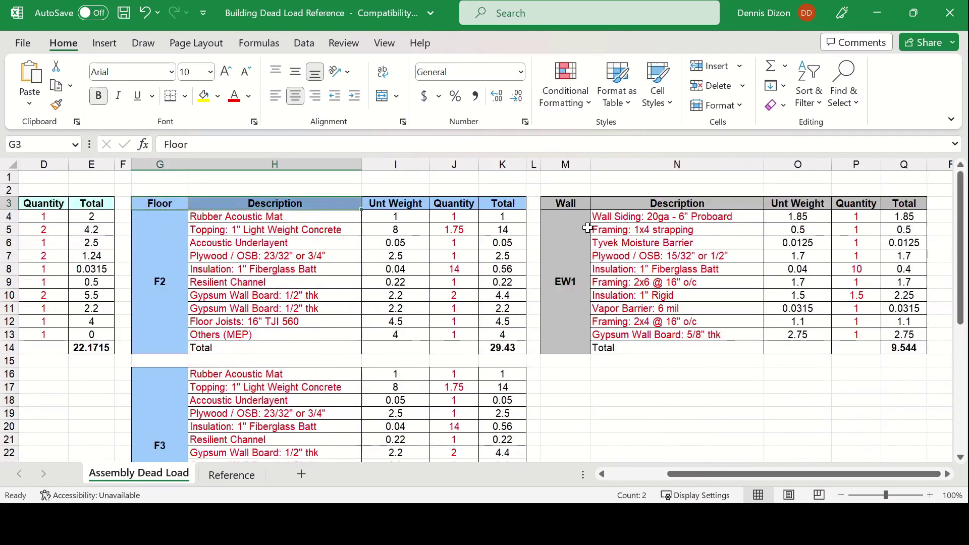
drag(564, 203, 702, 206)
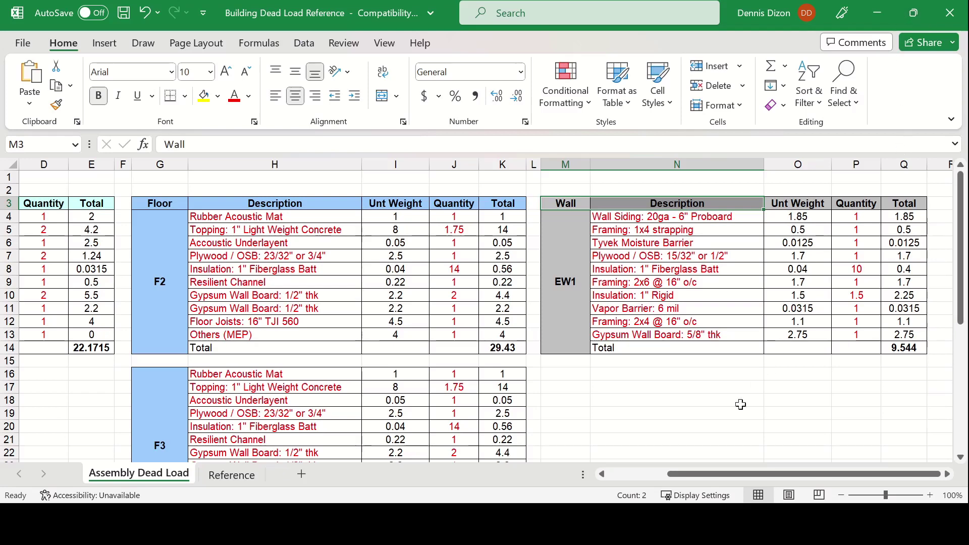
click(701, 406)
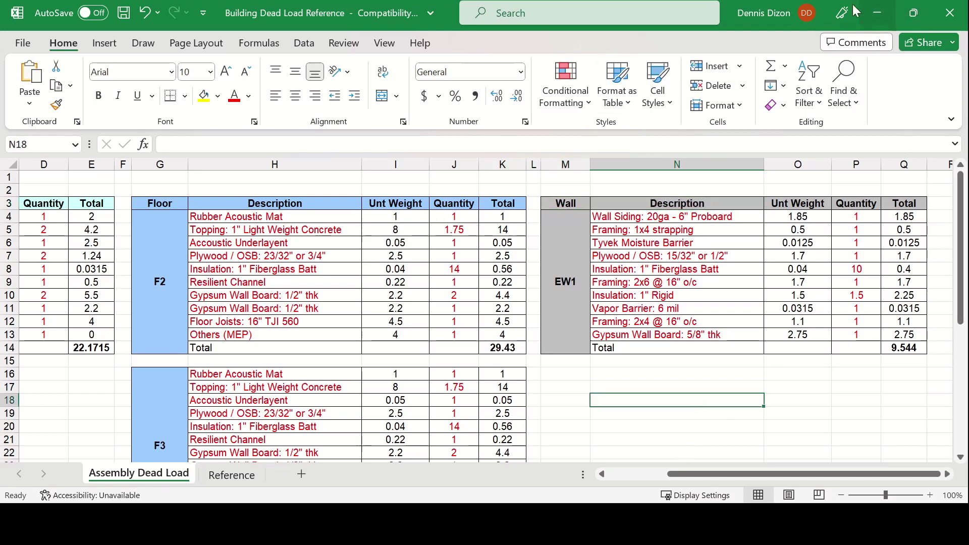